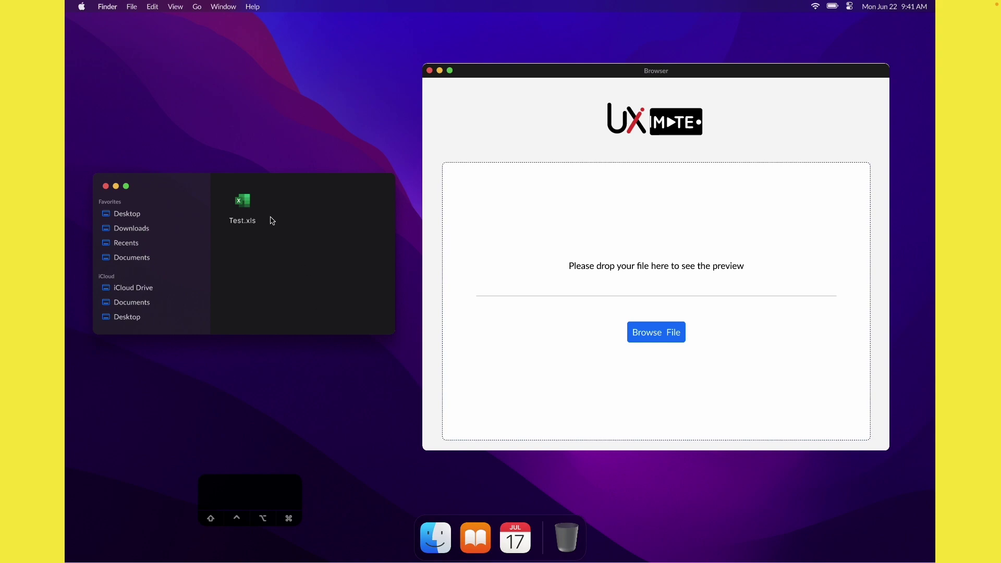
- Test the finished prototype by moving the Test.xls file from the Finder window onto the browser's drop area
{"action": "left_click_drag", "start_coordinate": [242, 202], "coordinate": [648, 274]}
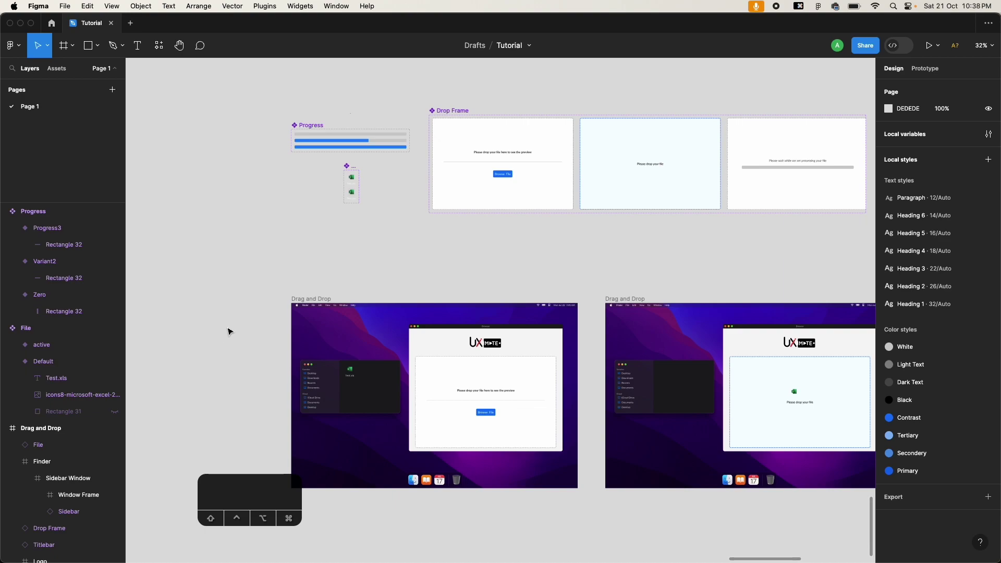
- Examine the first Drag and Drop frame, including its Finder window and the Test.xls File instance
{"action": "scroll", "coordinate": [228, 330], "scroll_direction": "down", "scroll_amount": 2}
{"action": "scroll", "coordinate": [375, 194], "scroll_direction": "up", "scroll_amount": 2}
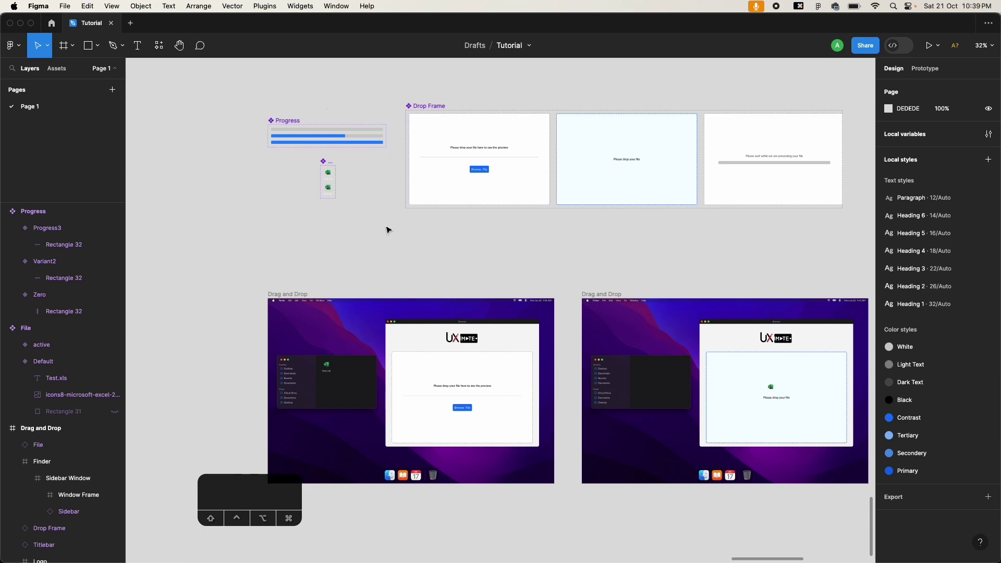
{"action": "scroll", "coordinate": [386, 230], "scroll_direction": "up", "scroll_amount": 5, "text": "ctrl"}
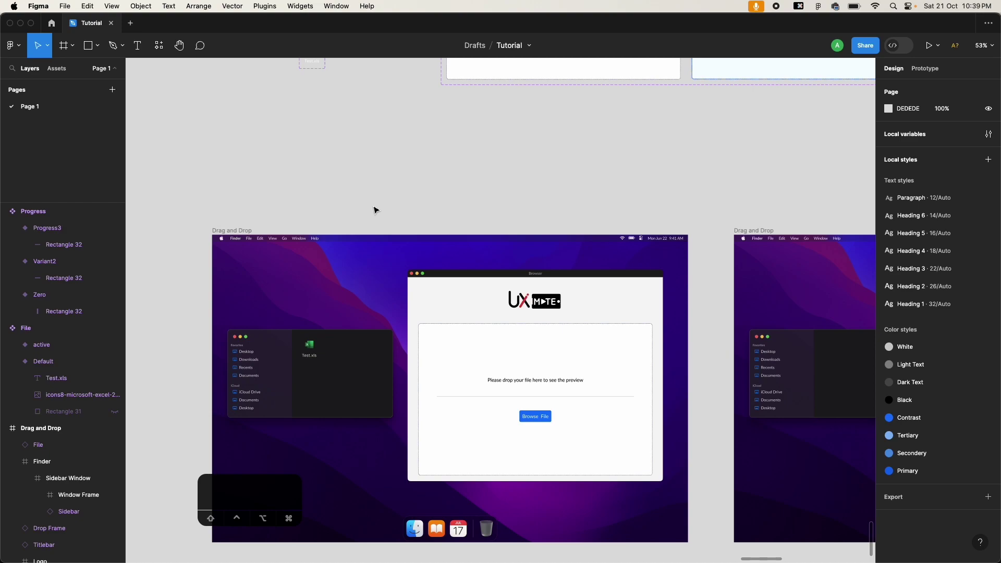
{"action": "scroll", "coordinate": [375, 209], "scroll_direction": "down", "scroll_amount": 2}
{"action": "scroll", "coordinate": [375, 209], "scroll_direction": "left", "scroll_amount": 1}
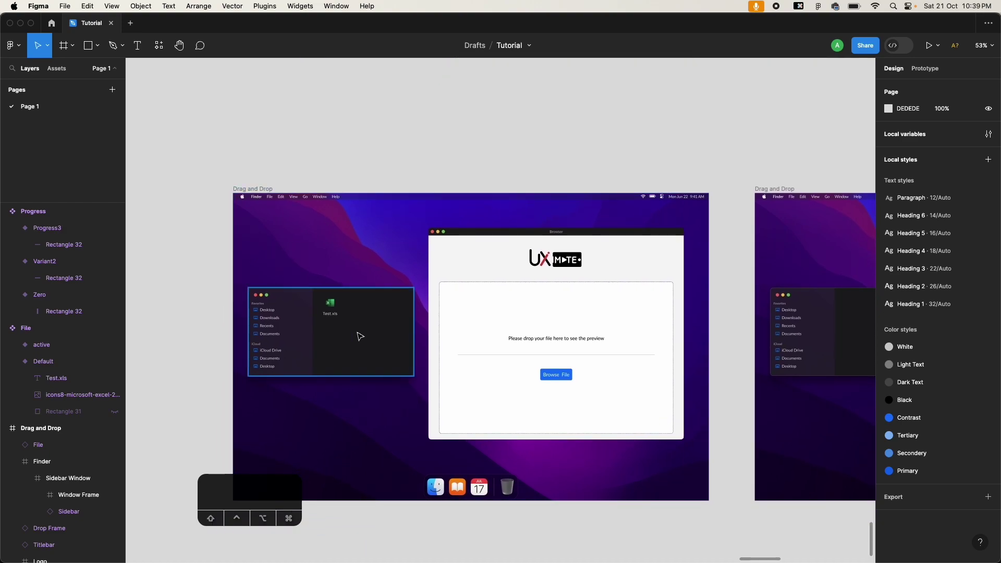
{"action": "scroll", "coordinate": [331, 329], "scroll_direction": "up", "scroll_amount": 9, "text": "ctrl"}
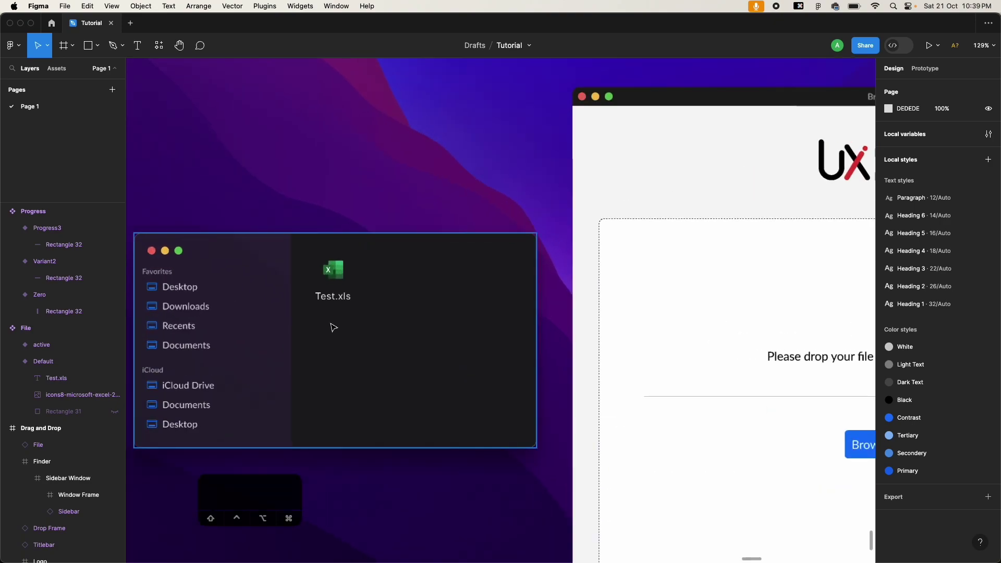
{"action": "scroll", "coordinate": [363, 360], "scroll_direction": "down", "scroll_amount": 1}
{"action": "left_click", "coordinate": [375, 335]}
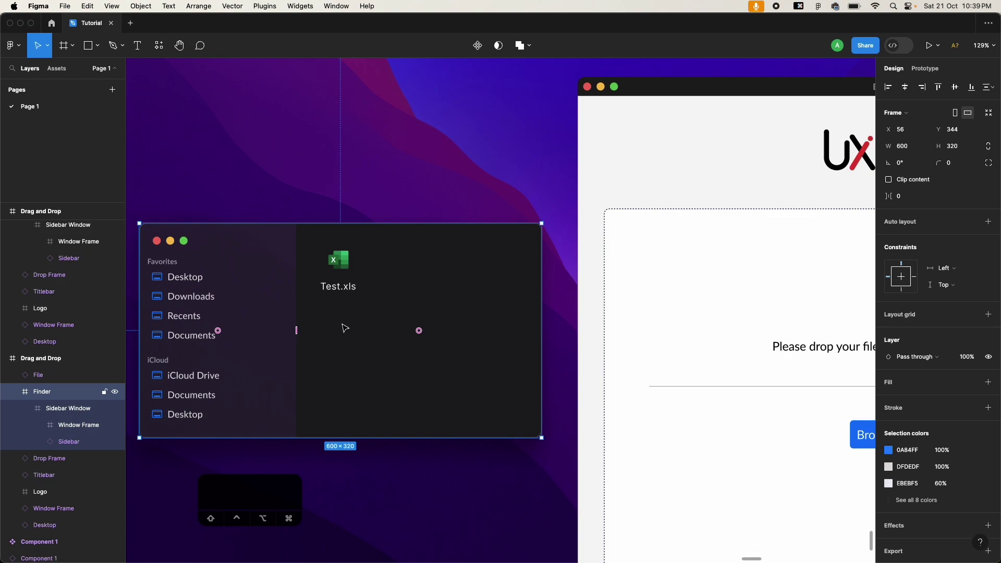
{"action": "scroll", "coordinate": [345, 327], "scroll_direction": "down", "scroll_amount": 5, "text": "ctrl"}
{"action": "scroll", "coordinate": [342, 328], "scroll_direction": "down", "scroll_amount": 1}
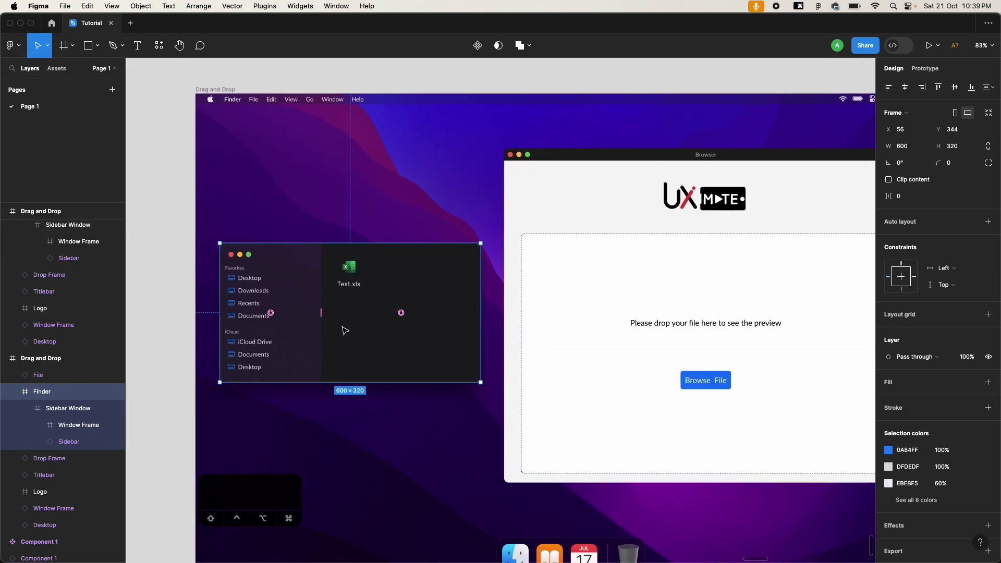
{"action": "left_click", "coordinate": [166, 311]}
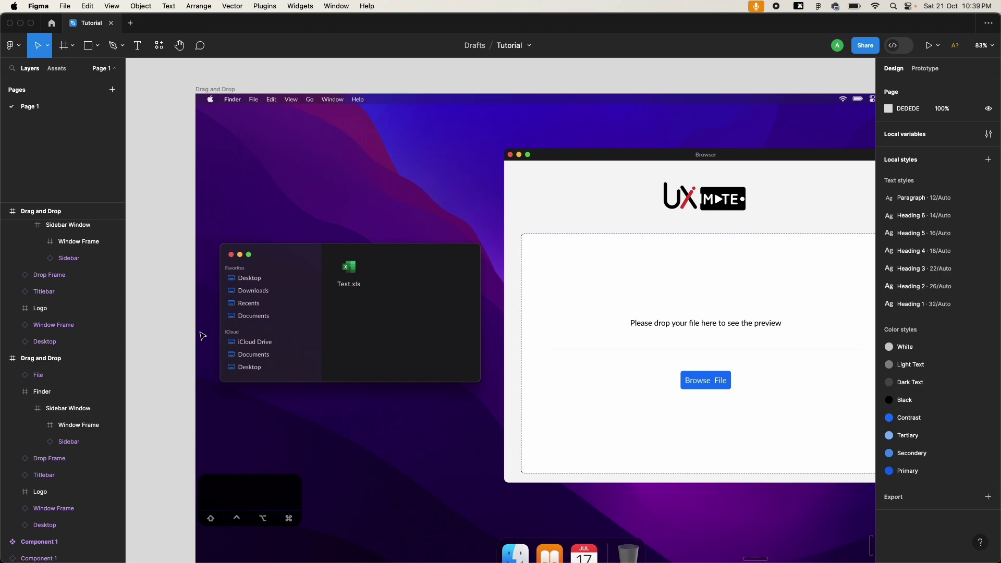
{"action": "scroll", "coordinate": [360, 324], "scroll_direction": "down", "scroll_amount": 5}
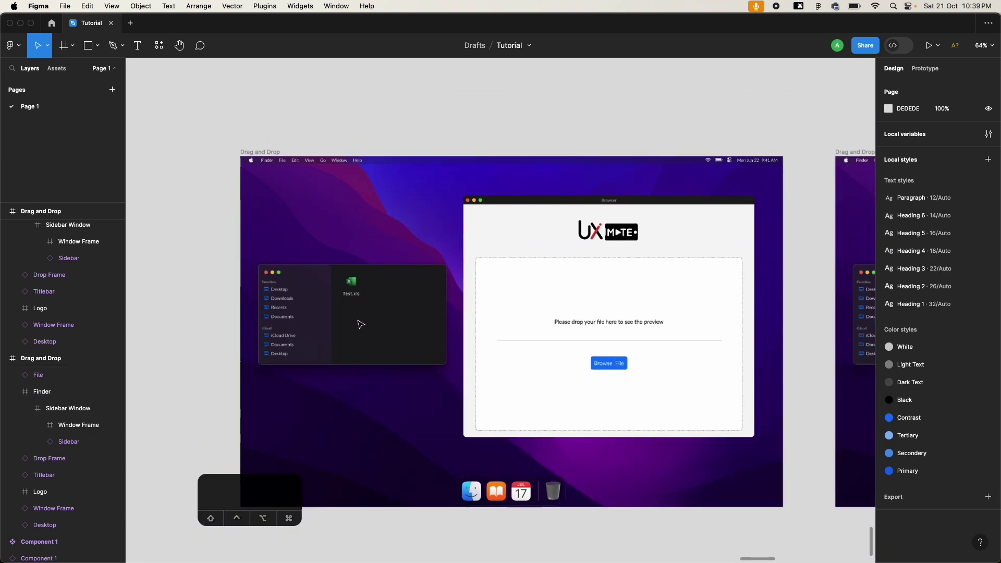
{"action": "scroll", "coordinate": [390, 318], "scroll_direction": "up", "scroll_amount": 10}
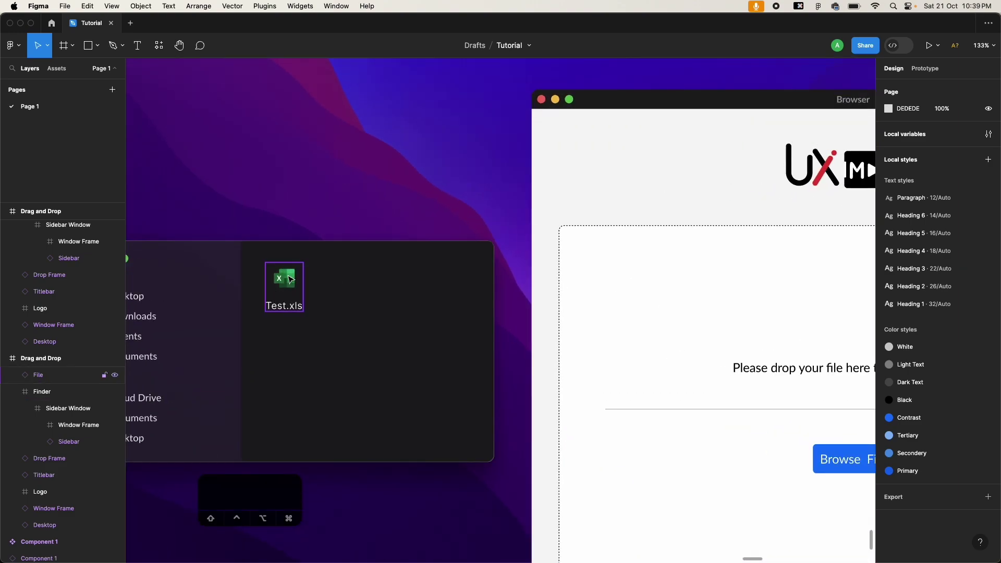
{"action": "left_click", "coordinate": [279, 300]}
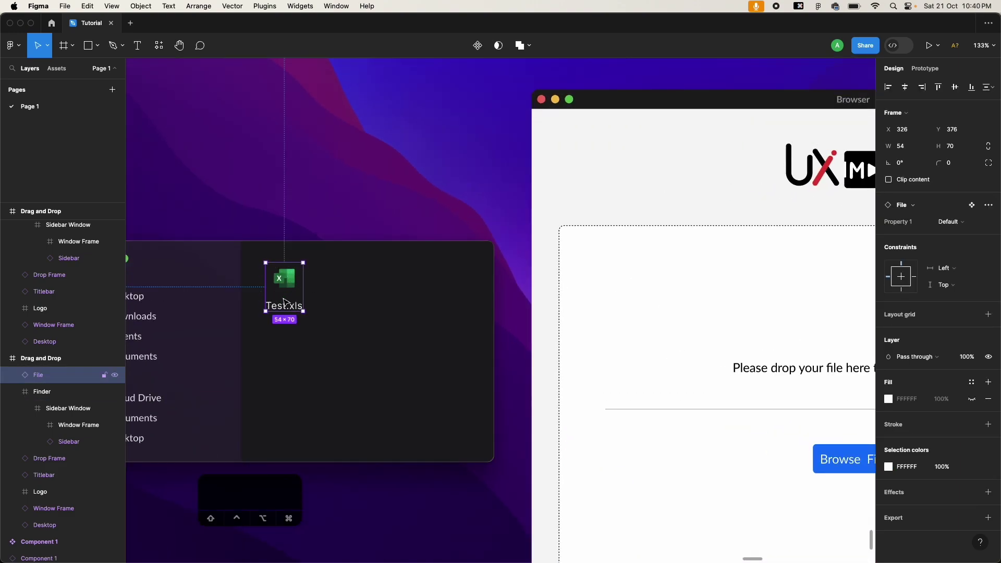
- Darken the gray fill of the rounded rectangle behind the Excel icon in the File component's active variant
{"action": "scroll", "coordinate": [300, 300], "scroll_direction": "down", "scroll_amount": 5}
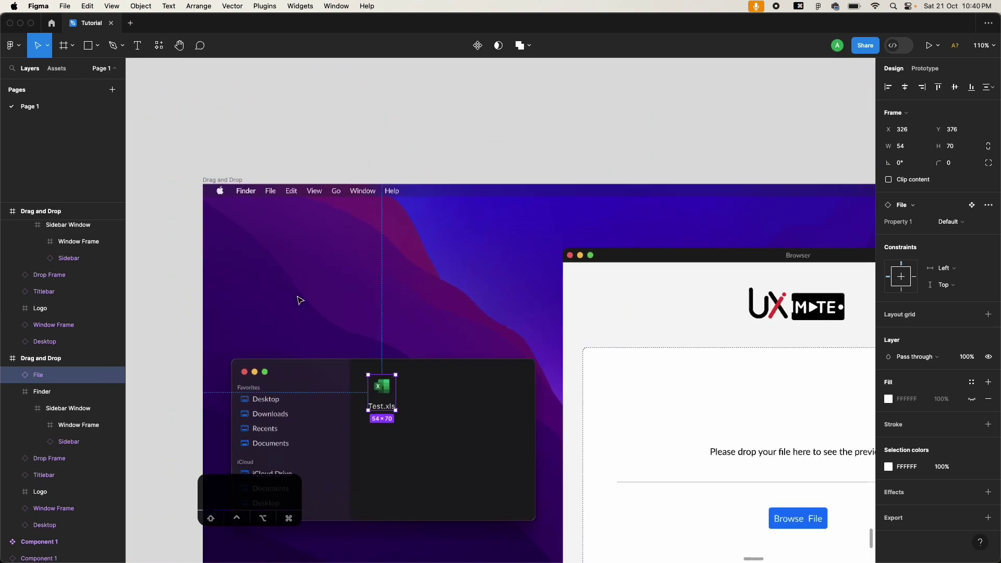
{"action": "scroll", "coordinate": [385, 261], "scroll_direction": "up", "scroll_amount": 10}
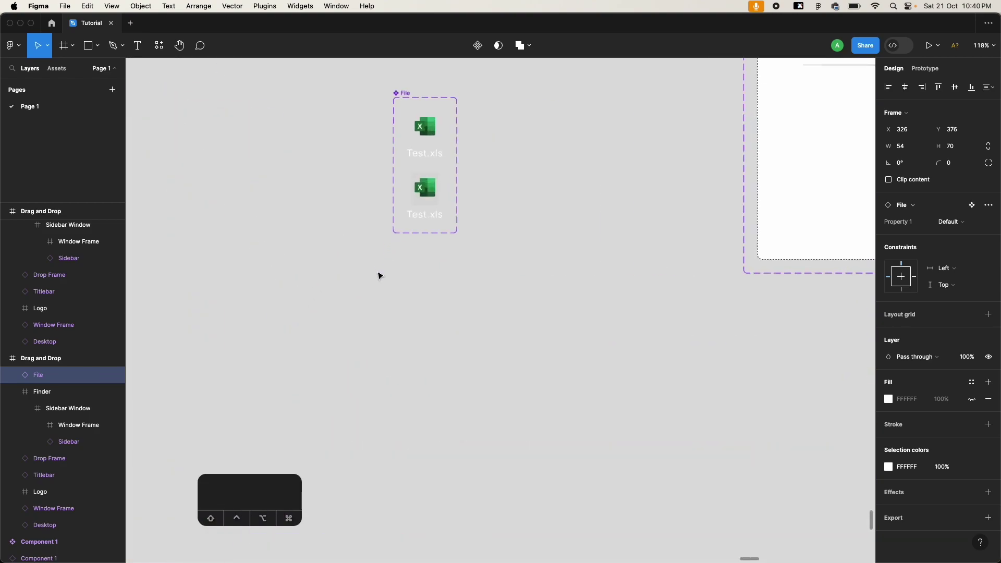
{"action": "left_click", "coordinate": [424, 137]}
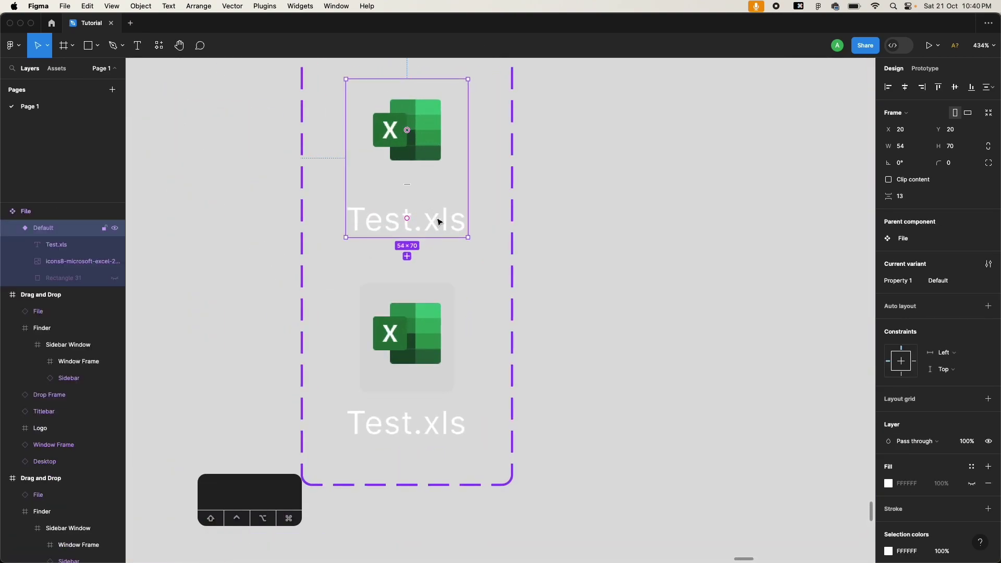
{"action": "scroll", "coordinate": [423, 137], "scroll_direction": "up", "scroll_amount": 5}
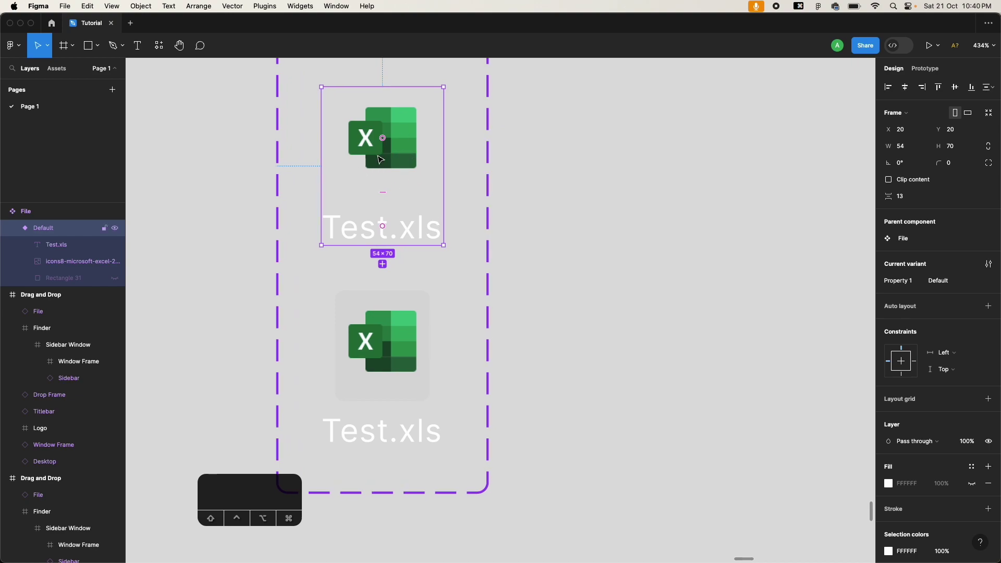
{"action": "double_click", "coordinate": [348, 304]}
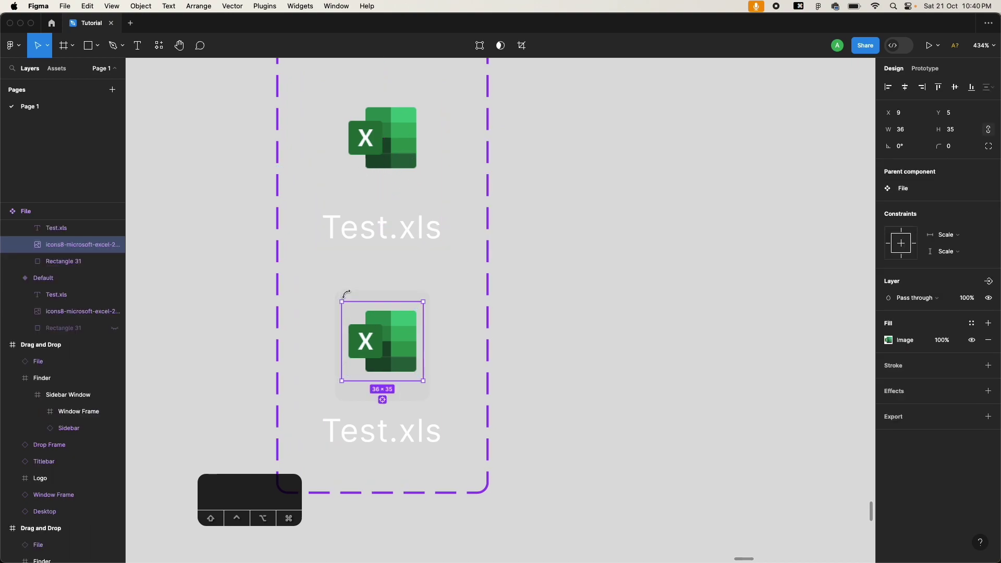
{"action": "left_click", "coordinate": [340, 293]}
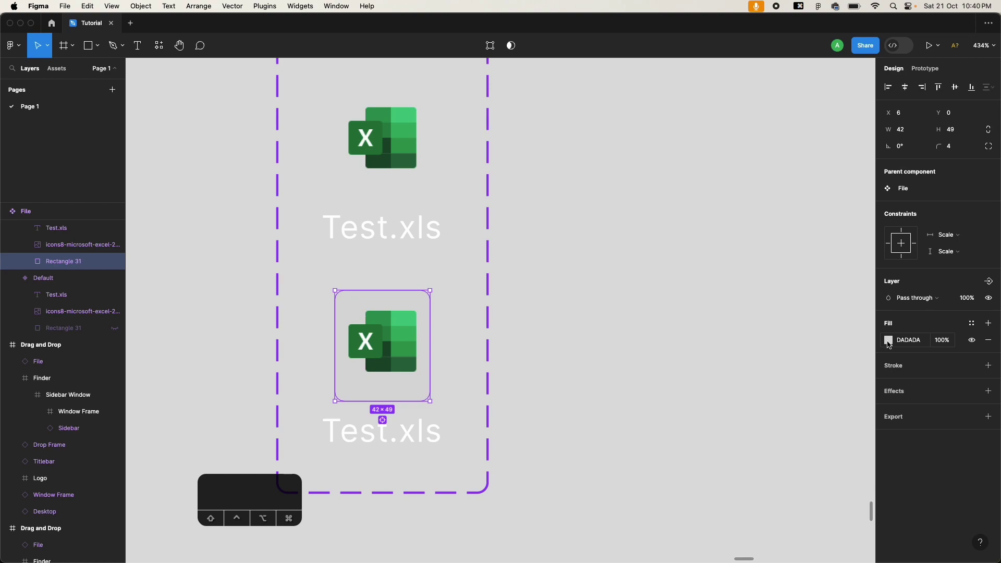
{"action": "left_click", "coordinate": [888, 340]}
{"action": "left_click", "coordinate": [752, 332]}
{"action": "mouse_move", "coordinate": [751, 336]}
{"action": "left_mouse_down"}
{"action": "mouse_move", "coordinate": [744, 351]}
{"action": "mouse_move", "coordinate": [742, 333]}
{"action": "left_mouse_up"}
{"action": "left_click", "coordinate": [670, 331]}
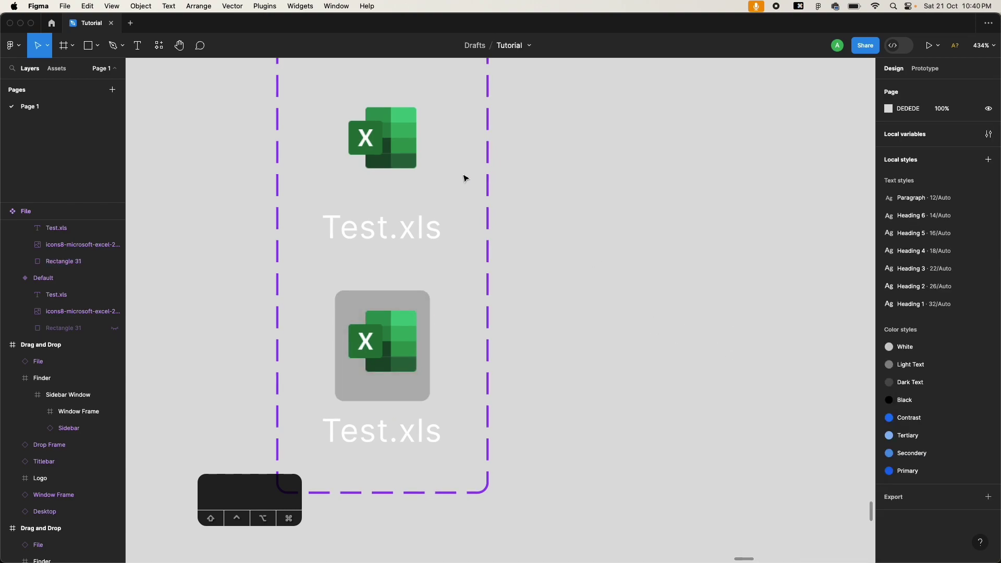
- Connect the File component's Default variant to active with a While pressing trigger, Change to action and Instant animation
{"action": "left_click", "coordinate": [411, 173]}
{"action": "scroll", "coordinate": [411, 173], "scroll_direction": "down", "scroll_amount": 5}
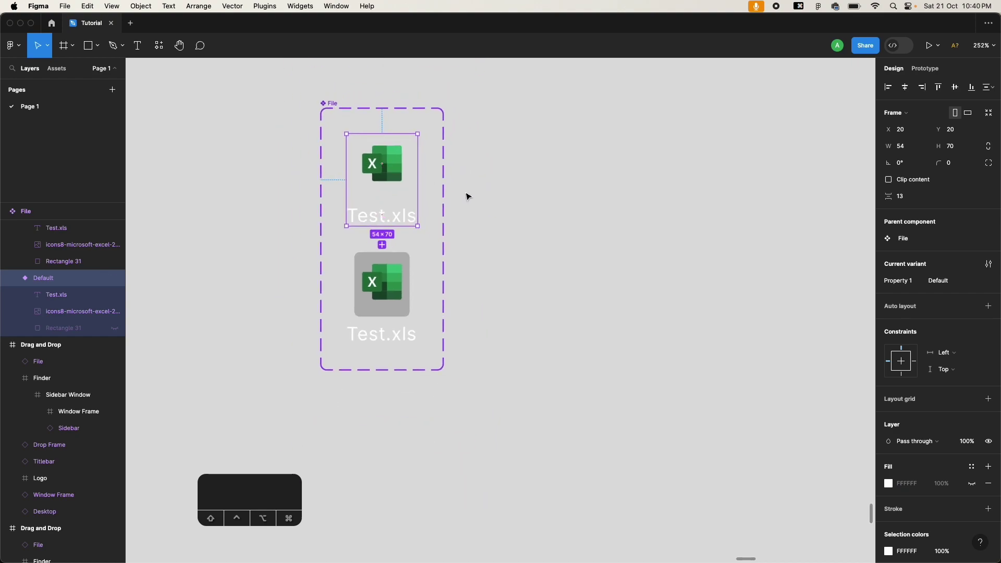
{"action": "left_click", "coordinate": [925, 68]}
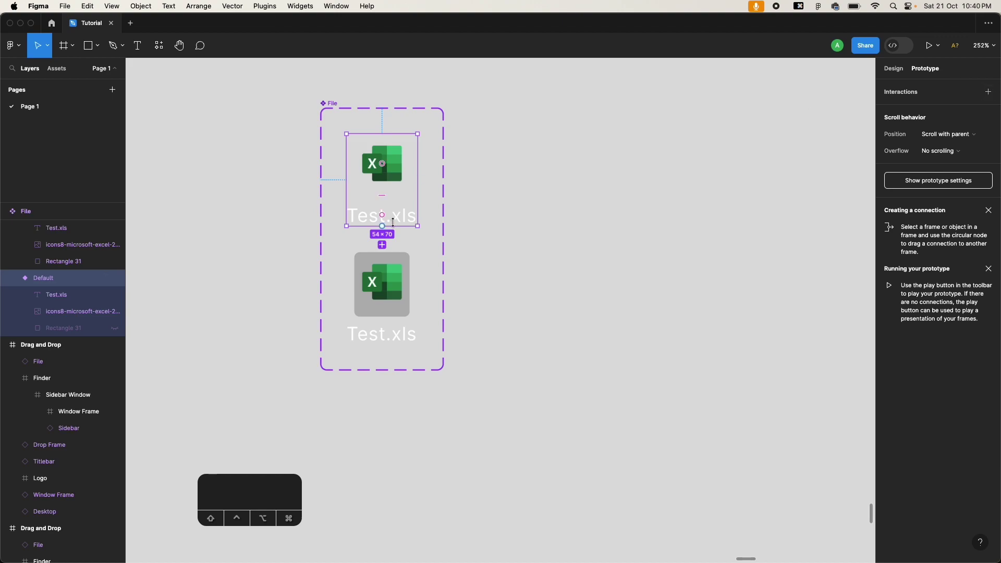
{"action": "left_click_drag", "start_coordinate": [418, 179], "coordinate": [388, 292]}
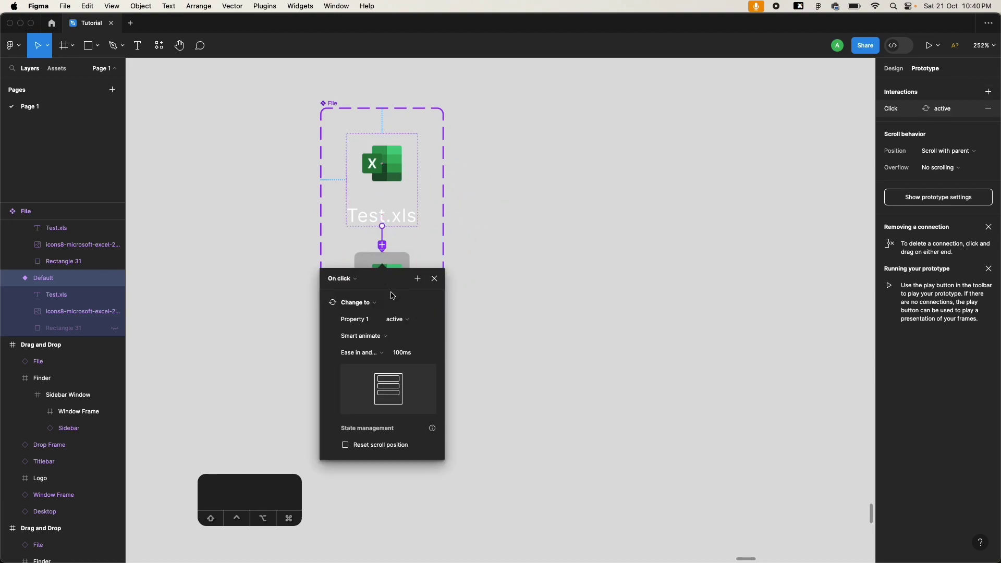
{"action": "left_click", "coordinate": [347, 285]}
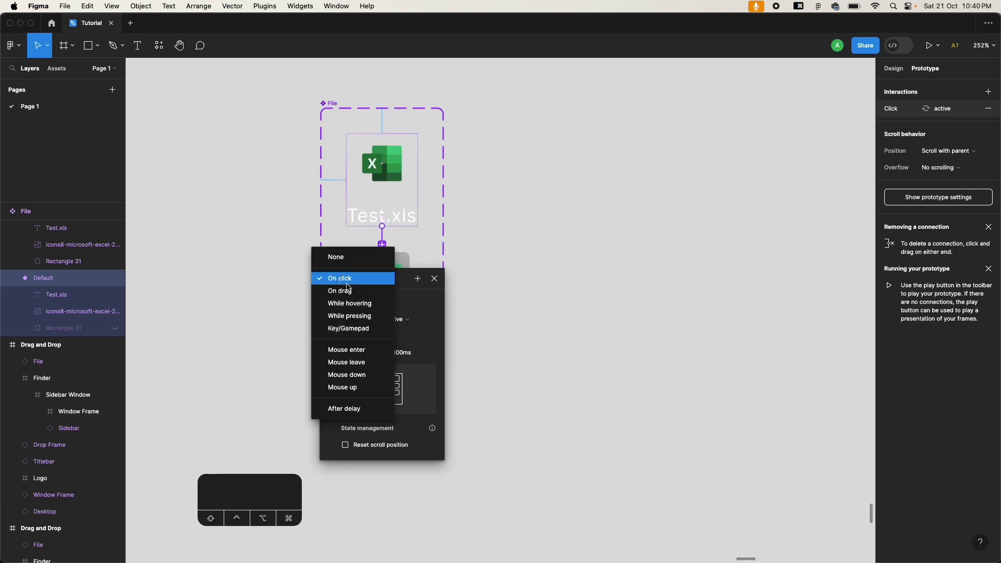
{"action": "left_click", "coordinate": [363, 316]}
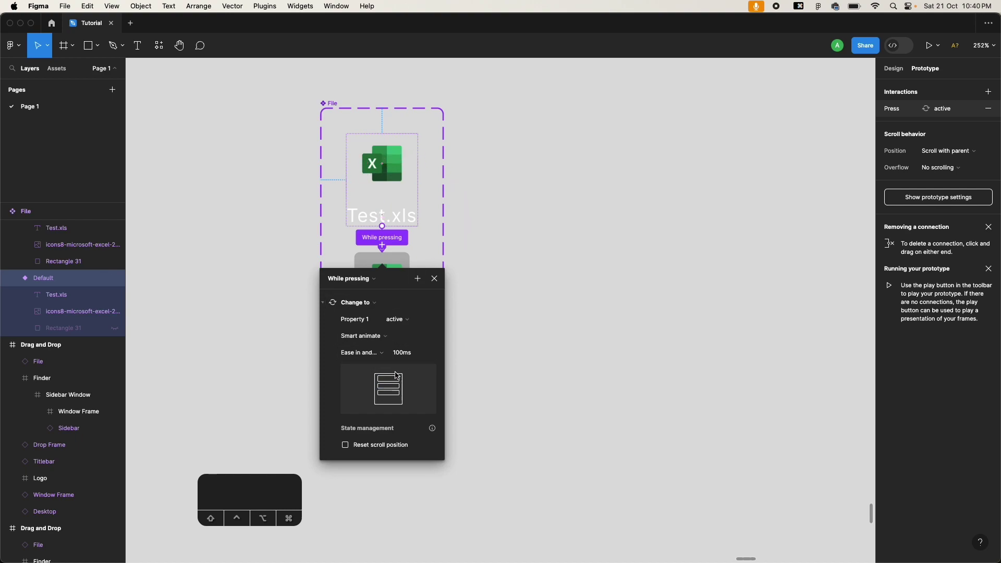
{"action": "left_click", "coordinate": [380, 337]}
{"action": "left_click", "coordinate": [374, 311]}
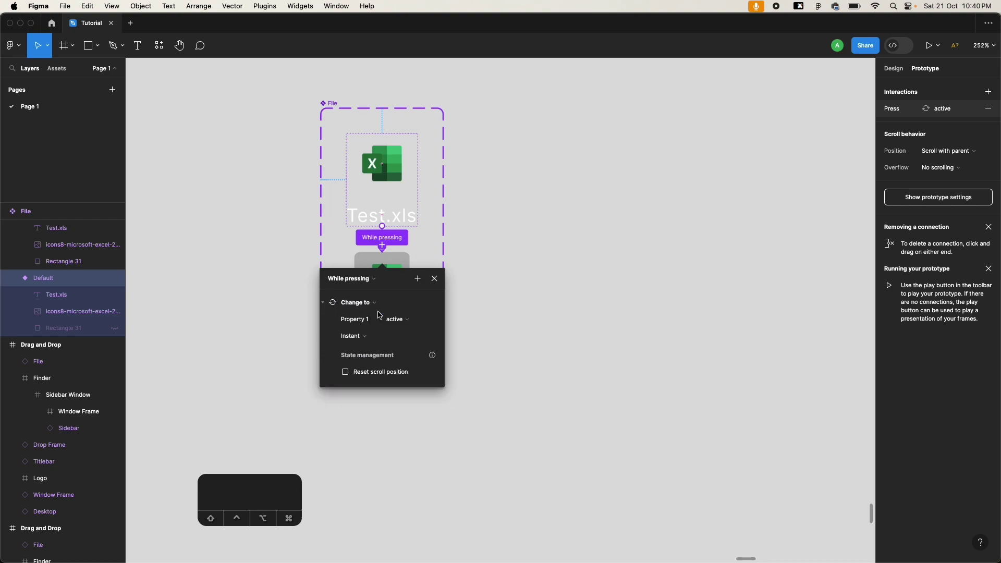
{"action": "left_click", "coordinate": [571, 311]}
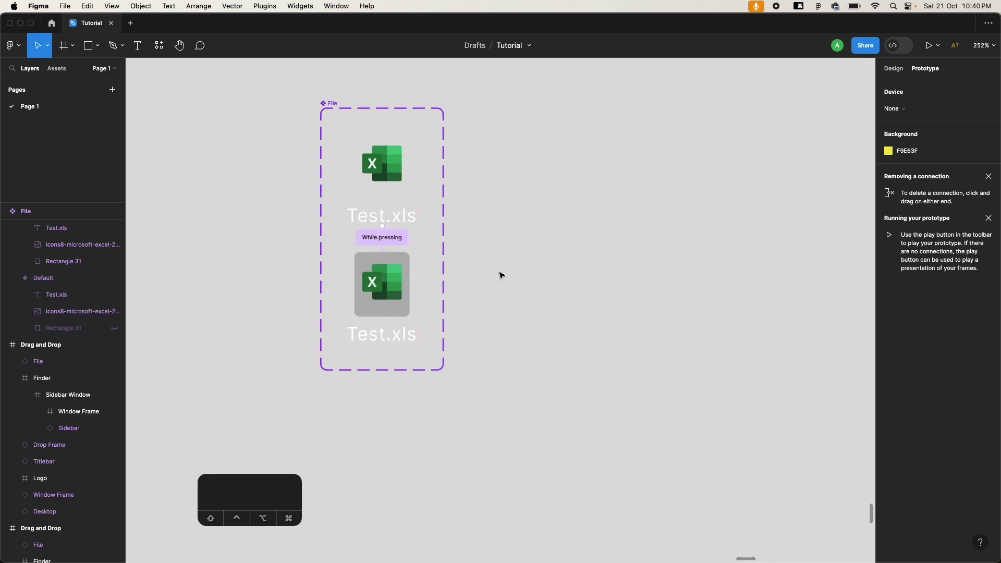
- Examine the empty, partly filled and full variants of the Progress component
{"action": "scroll", "coordinate": [558, 342], "scroll_direction": "down", "scroll_amount": 5}
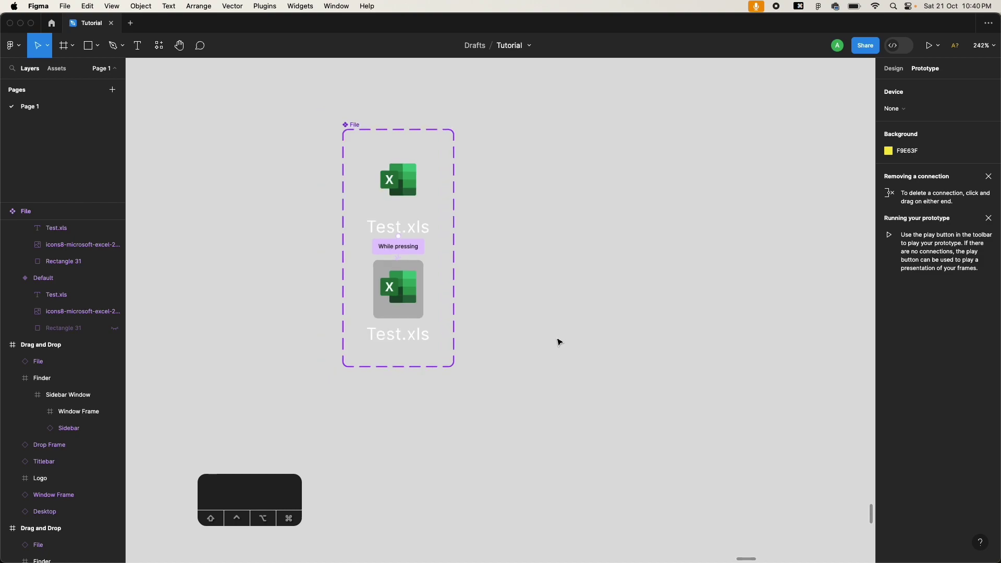
{"action": "scroll", "coordinate": [333, 125], "scroll_direction": "up", "scroll_amount": 1}
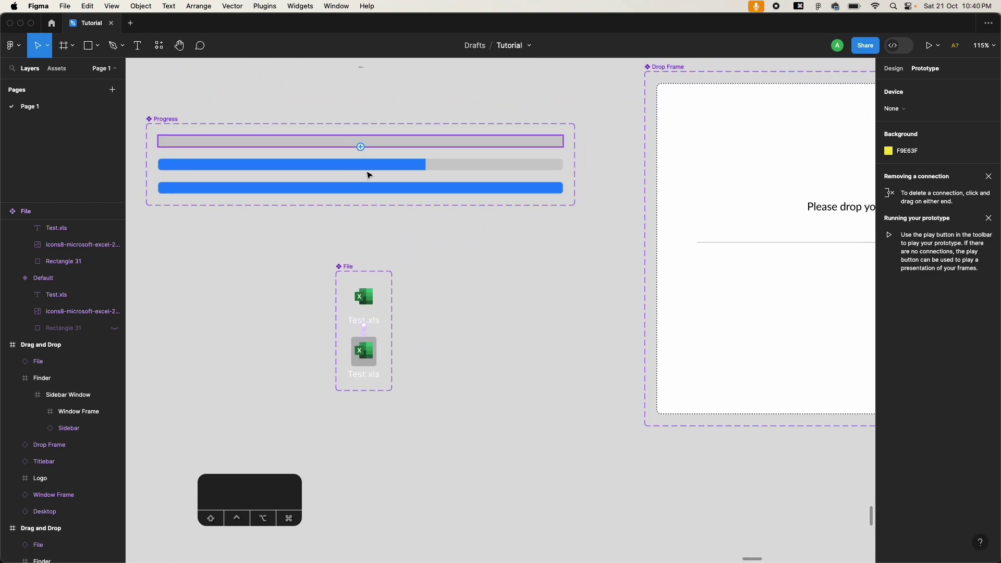
{"action": "scroll", "coordinate": [386, 237], "scroll_direction": "up", "scroll_amount": 5}
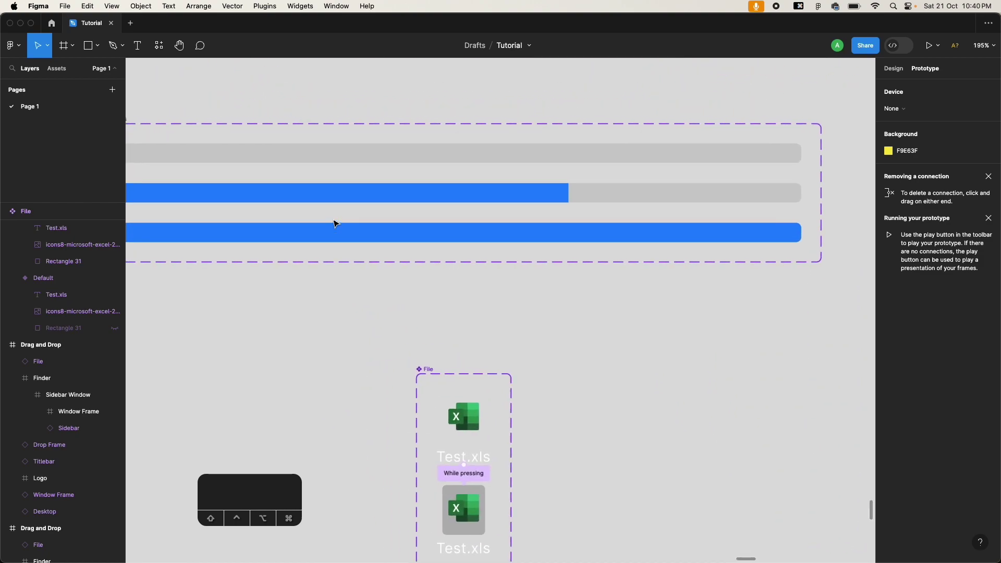
{"action": "scroll", "coordinate": [336, 223], "scroll_direction": "down", "scroll_amount": 2}
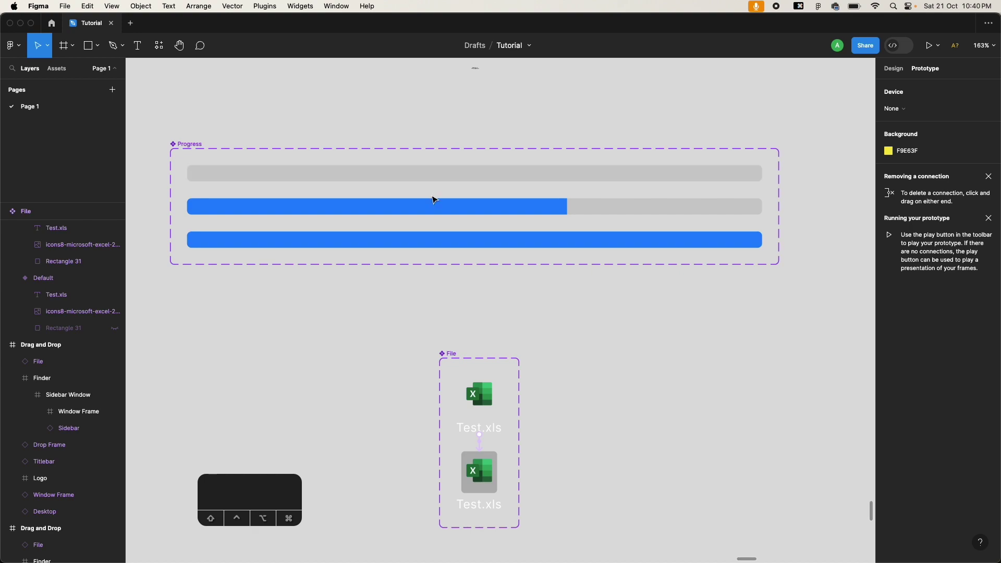
{"action": "left_click", "coordinate": [430, 180]}
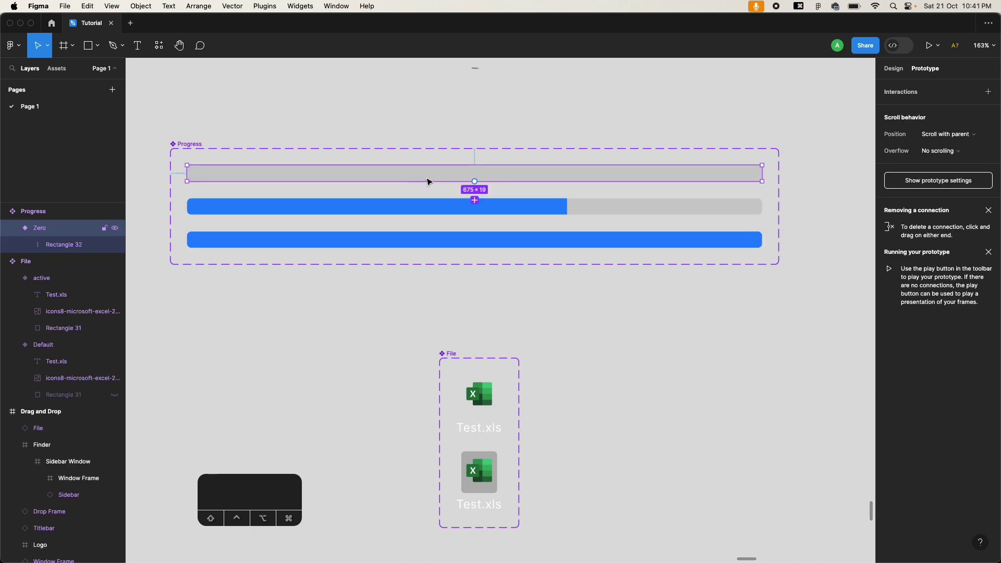
{"action": "left_click", "coordinate": [234, 209]}
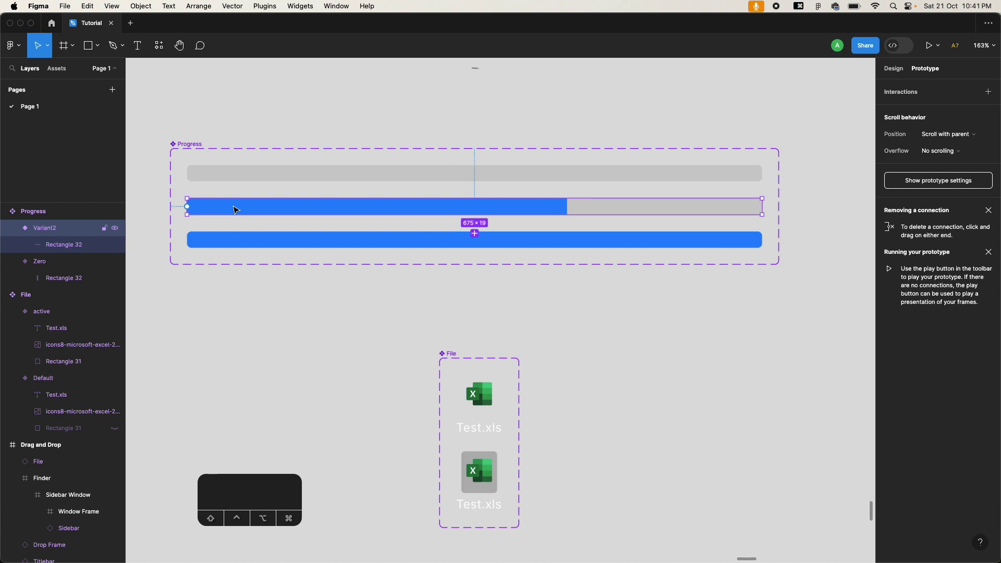
{"action": "left_click", "coordinate": [252, 242]}
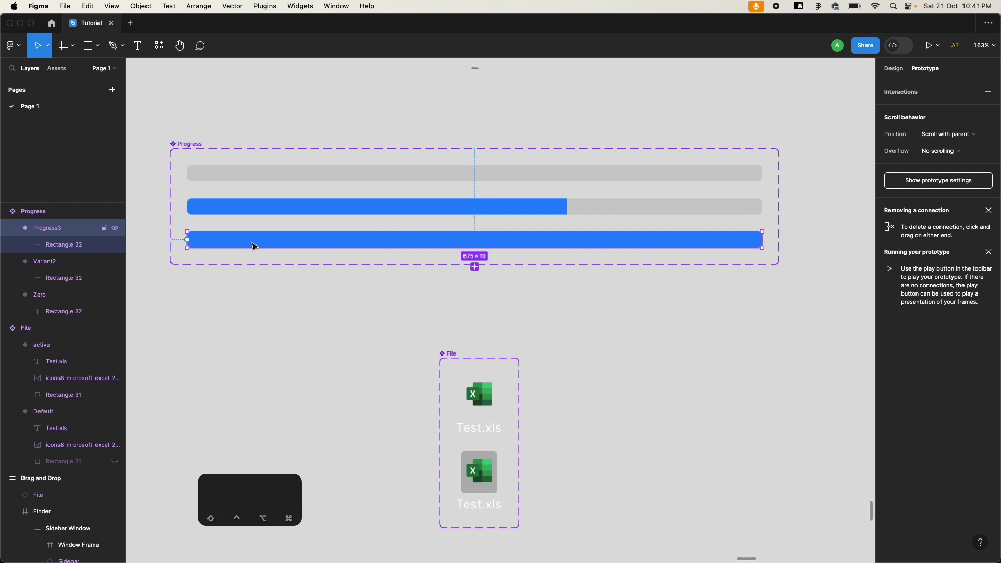
- Connect the Progress component's Zero variant to Variant2 with an After delay trigger of 100 ms
{"action": "left_click", "coordinate": [276, 177]}
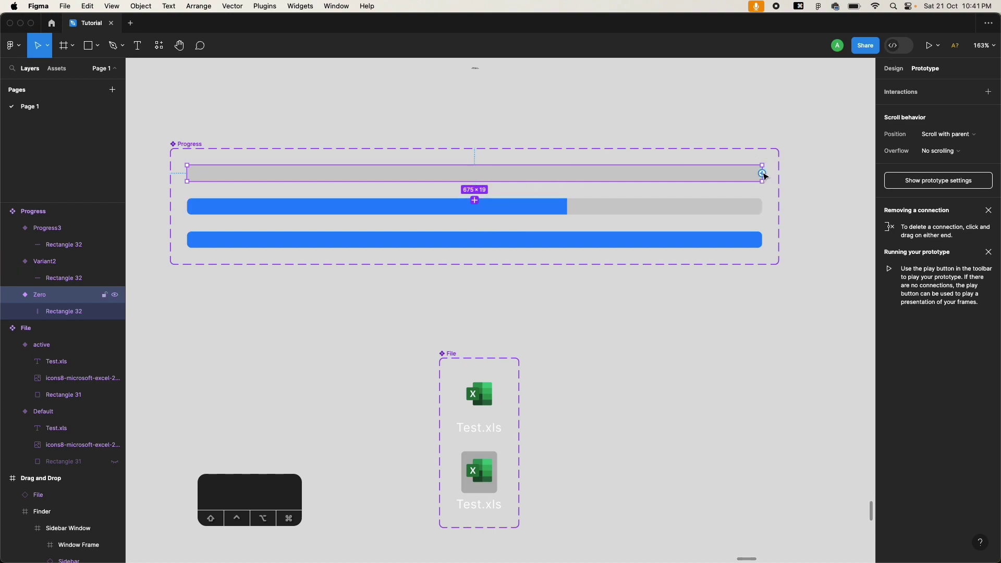
{"action": "left_click_drag", "start_coordinate": [761, 173], "coordinate": [722, 214]}
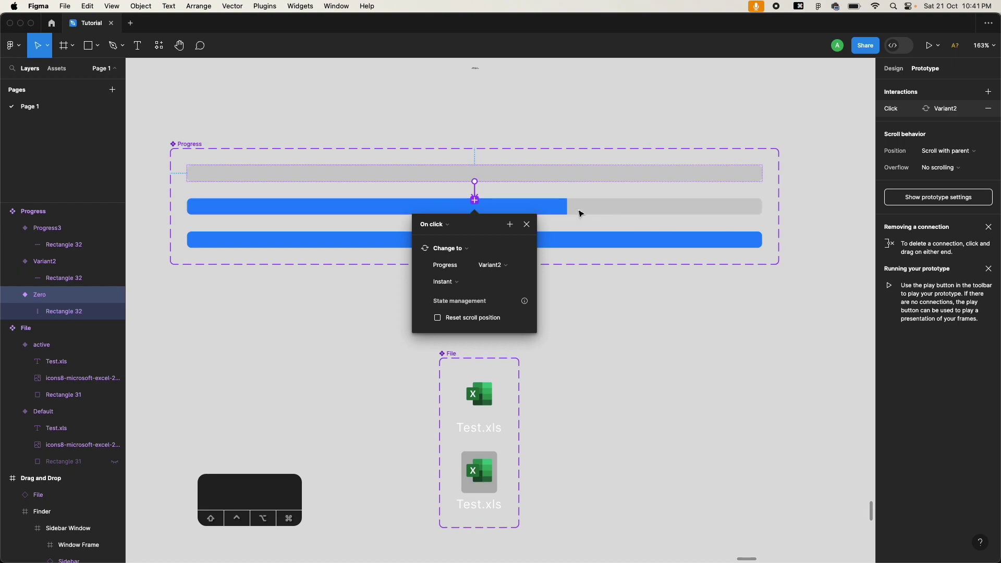
{"action": "left_click", "coordinate": [445, 221]}
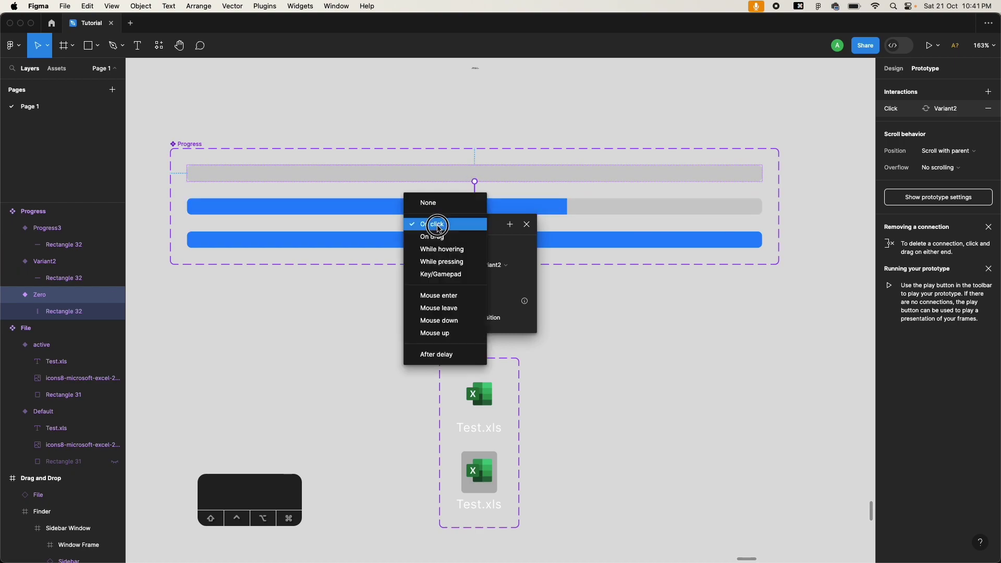
{"action": "left_click", "coordinate": [438, 355]}
{"action": "left_click", "coordinate": [446, 247]}
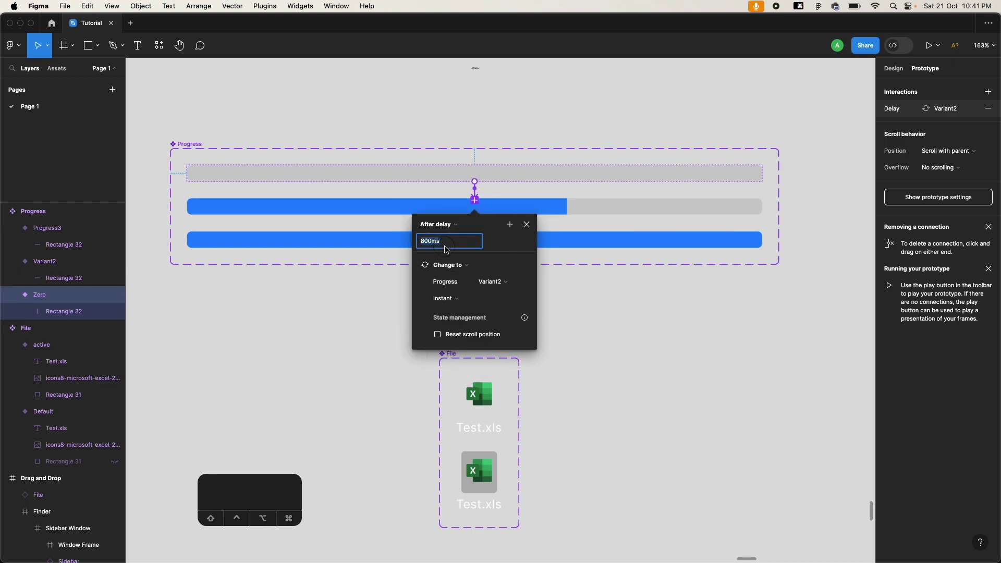
{"action": "type", "text": "100"}
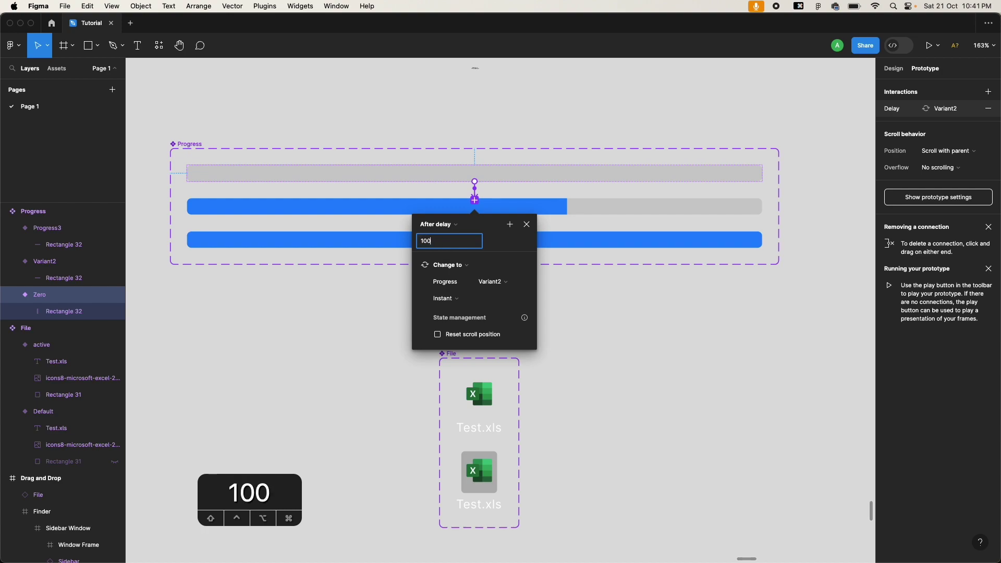
{"action": "key", "text": "Return"}
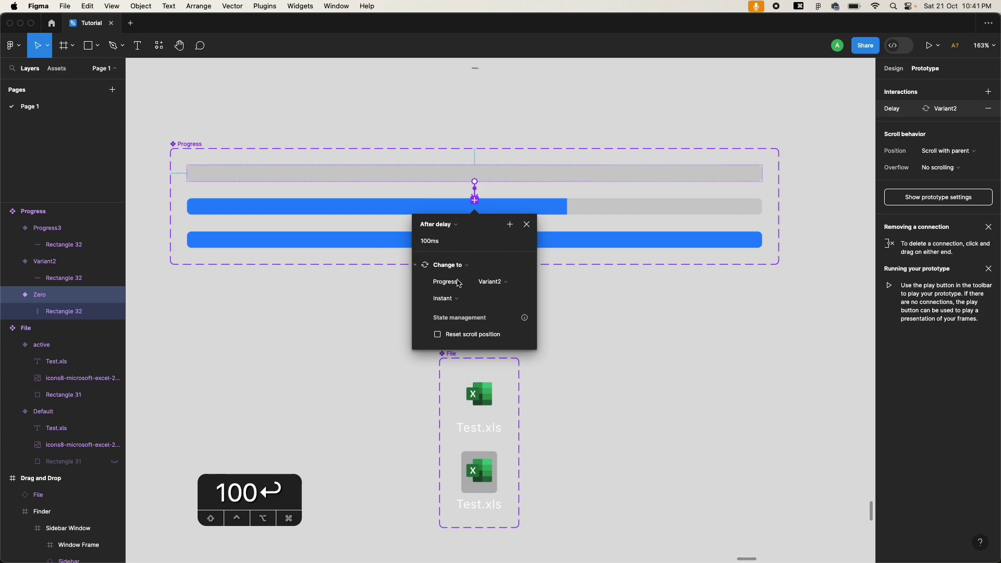
- Set the Zero to Variant2 transition to Smart animate with a duration of 400 ms
{"action": "left_click", "coordinate": [446, 300]}
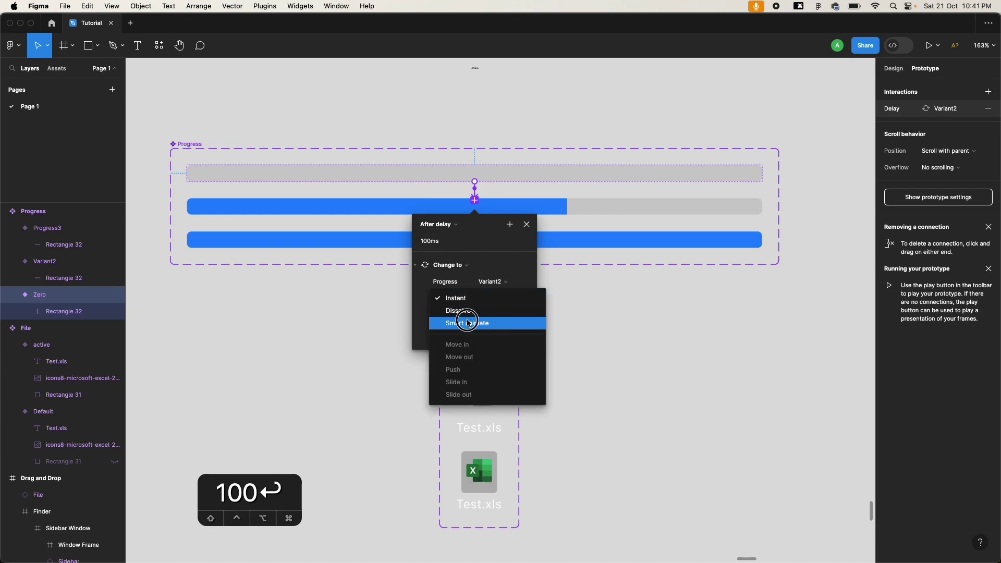
{"action": "left_click", "coordinate": [467, 321]}
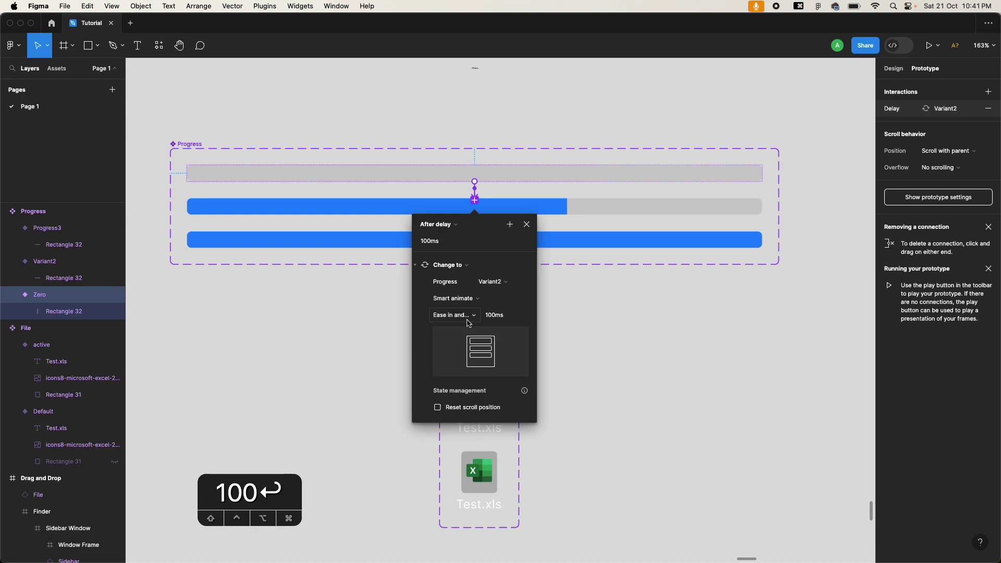
{"action": "left_click", "coordinate": [516, 320]}
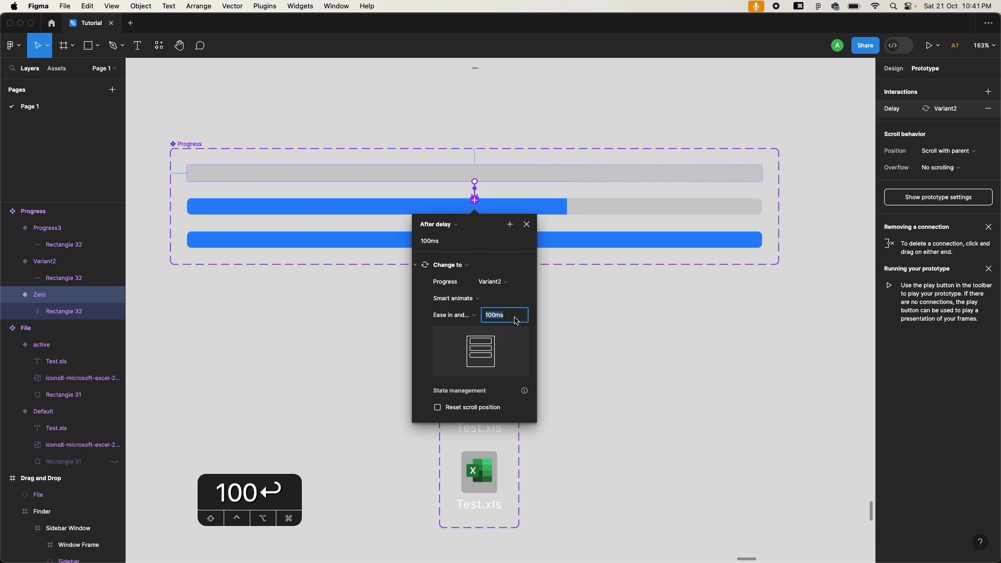
{"action": "type", "text": "400"}
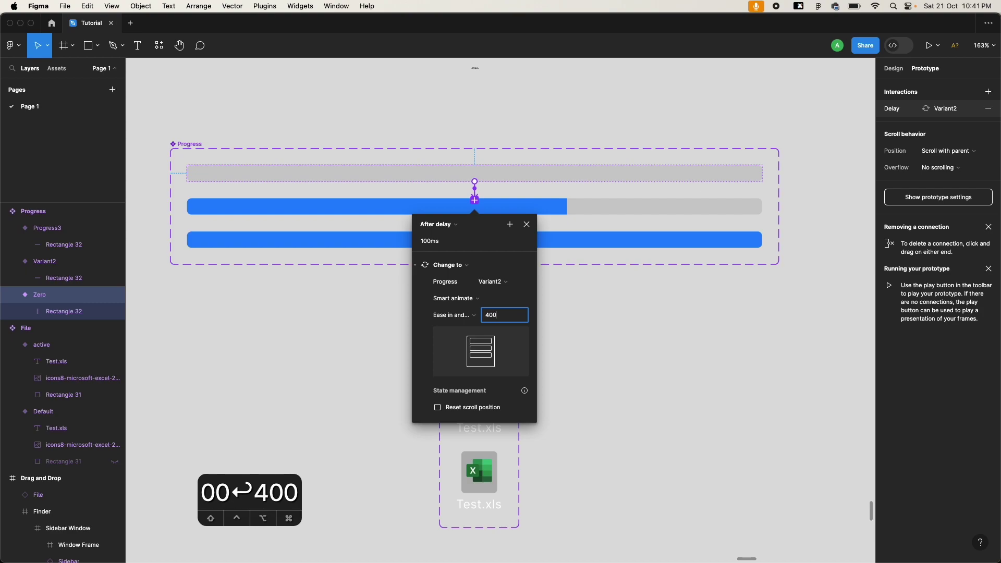
{"action": "key", "text": "Return"}
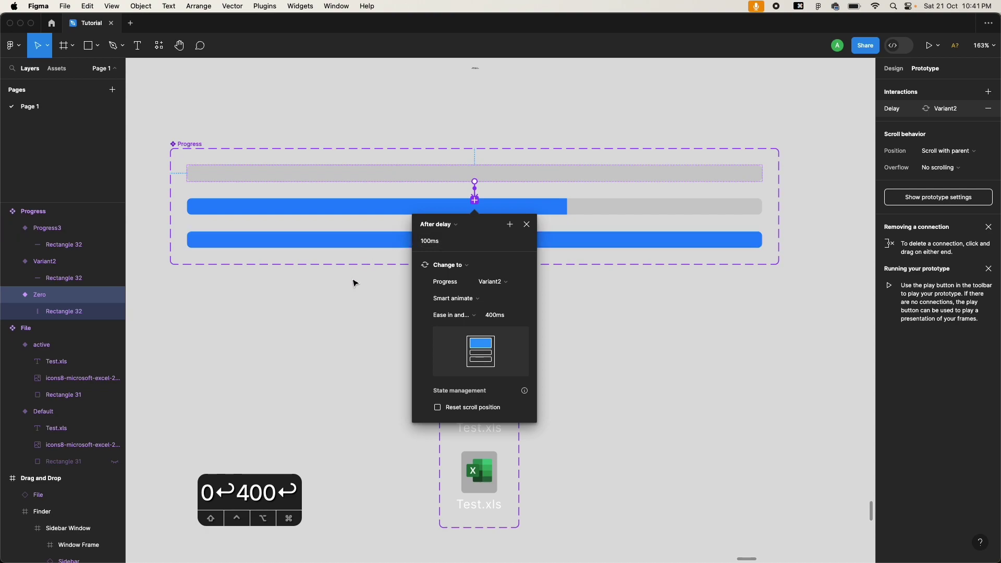
- Connect the partly filled Variant2 of Progress to Progress3 with an After delay trigger of 300 ms
{"action": "left_click", "coordinate": [339, 246]}
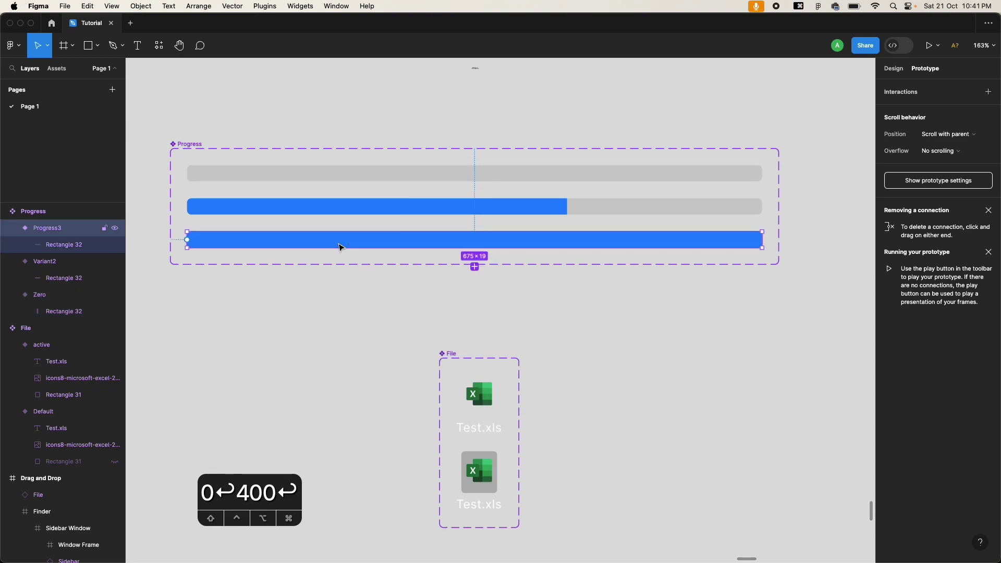
{"action": "left_click", "coordinate": [358, 211]}
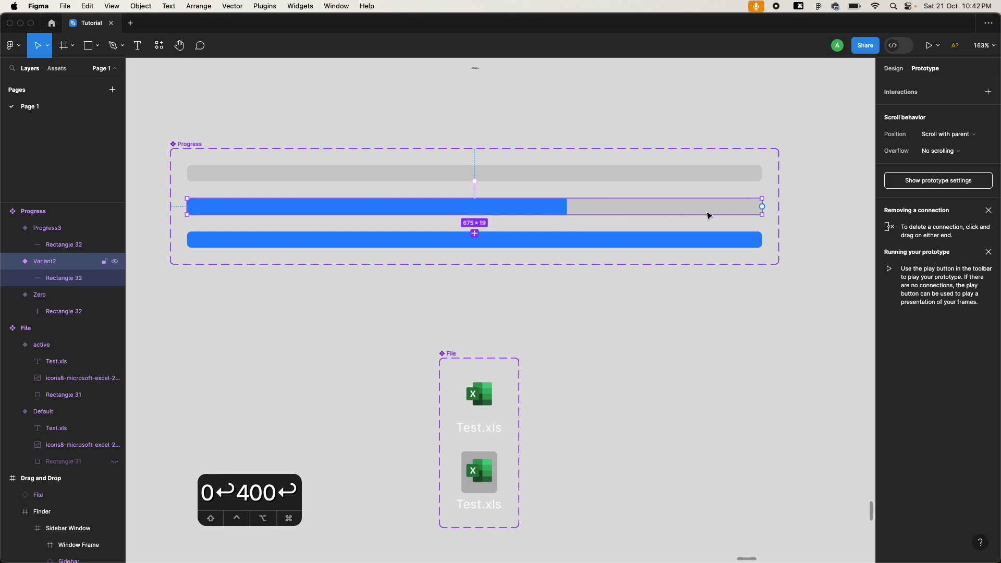
{"action": "left_click_drag", "start_coordinate": [766, 208], "coordinate": [689, 243]}
{"action": "left_click", "coordinate": [447, 264]}
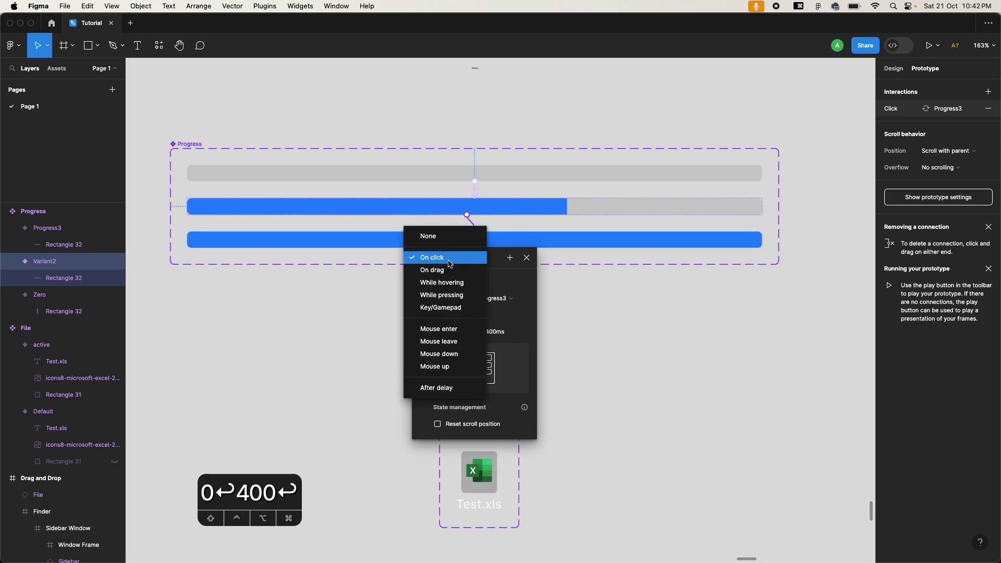
{"action": "left_click", "coordinate": [438, 387]}
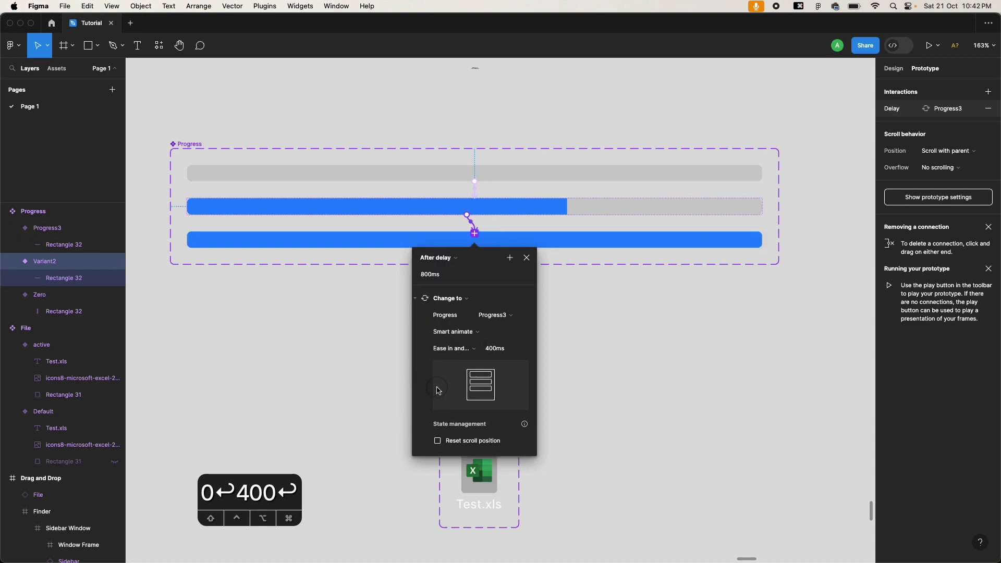
{"action": "left_click", "coordinate": [455, 278]}
{"action": "double_click", "coordinate": [454, 278]}
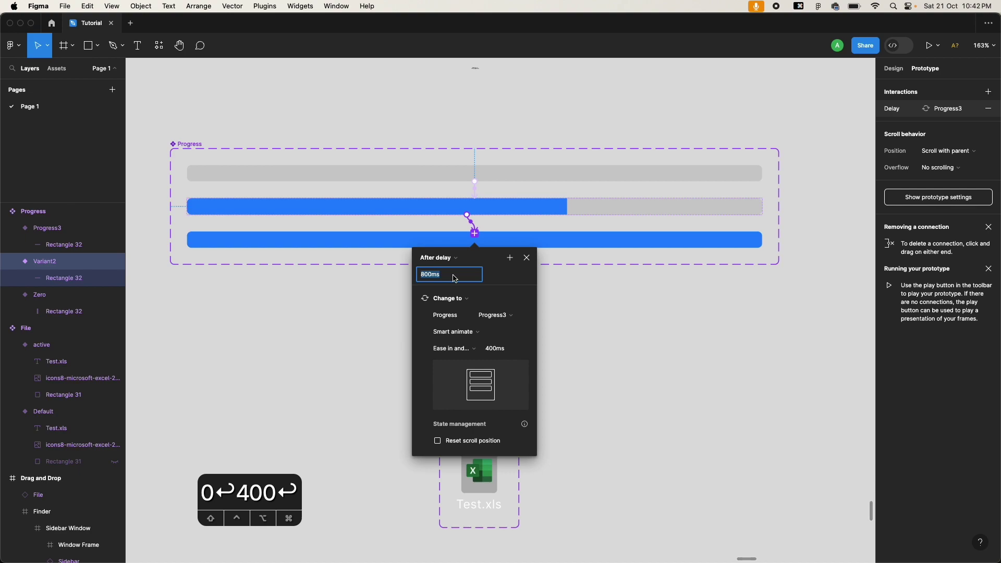
{"action": "type", "text": "300"}
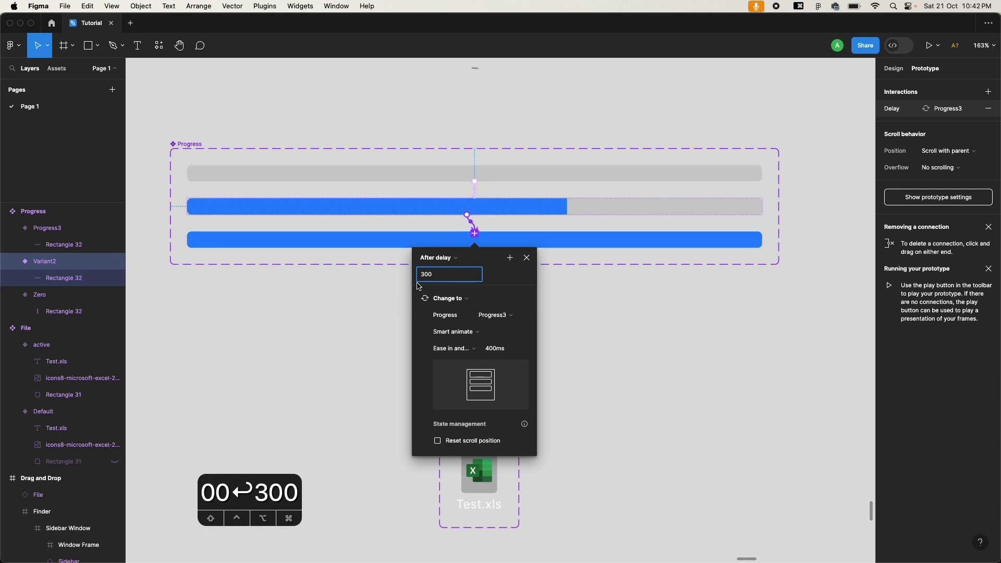
- Set the Smart animate duration of the Variant2 to Progress3 transition to 300 ms and deselect the variant
{"action": "left_click", "coordinate": [513, 353]}
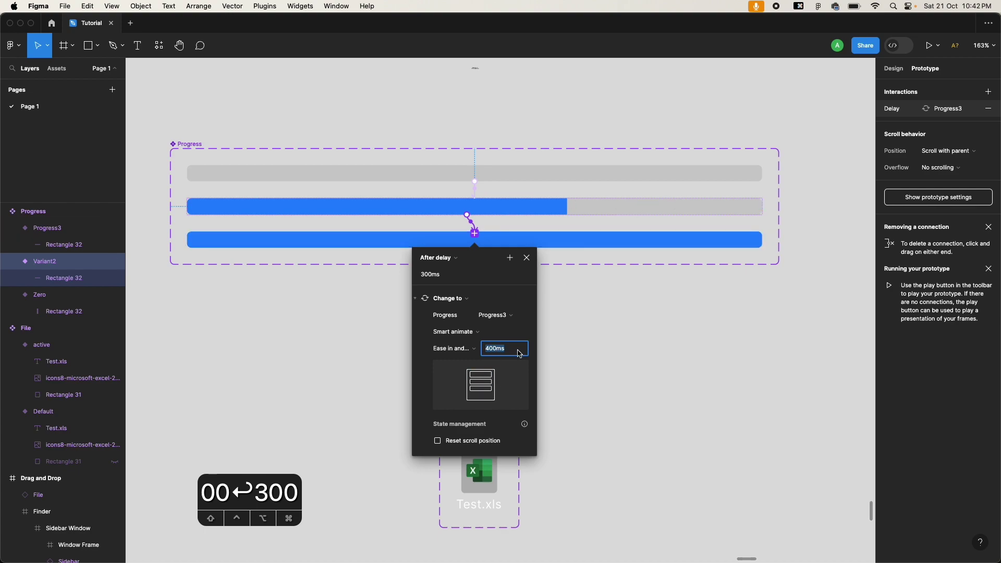
{"action": "type", "text": "300"}
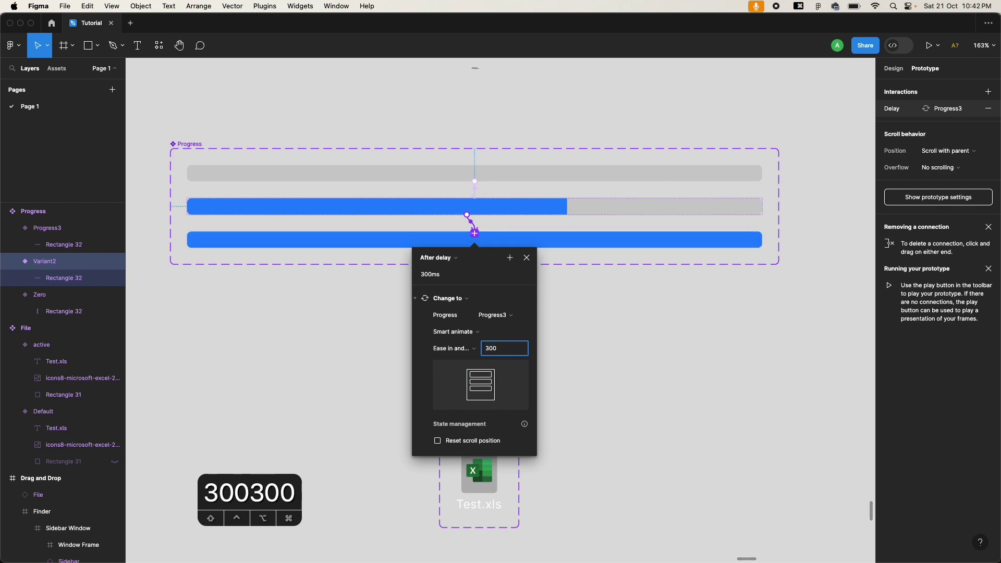
{"action": "key", "text": "Return"}
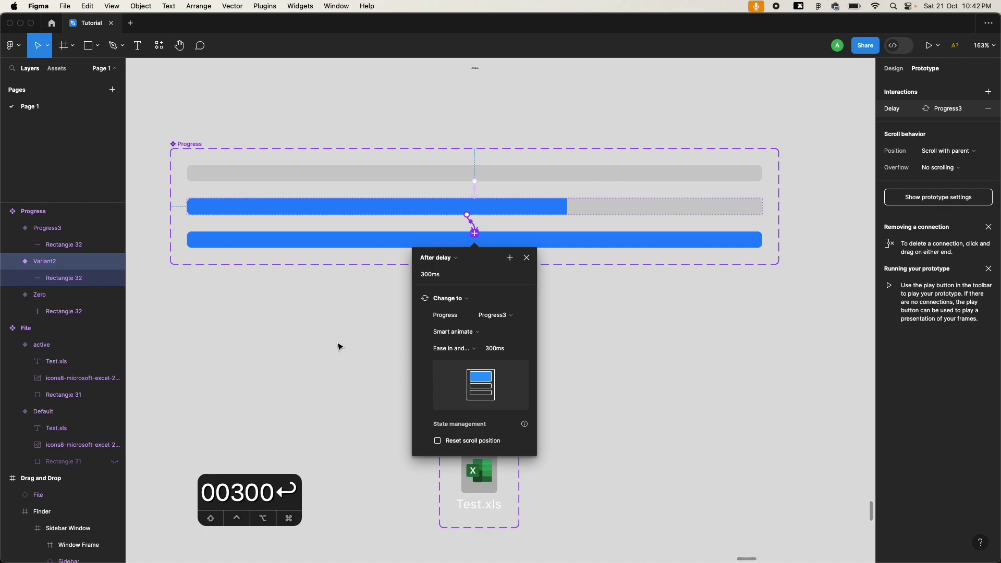
{"action": "left_click", "coordinate": [339, 347]}
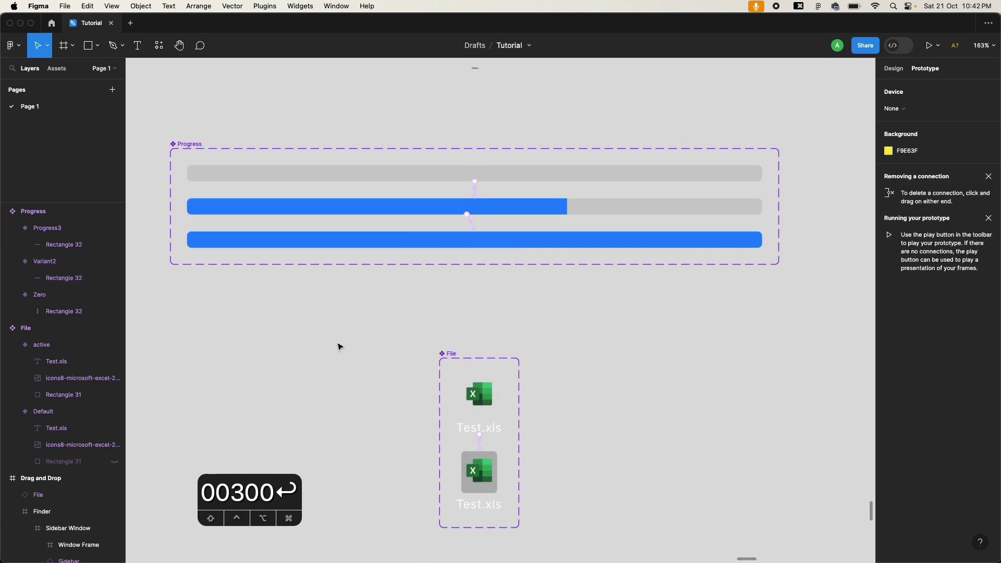
- Widen the Drop Frame component set beyond its third variant to uncover the Preview variant
{"action": "scroll", "coordinate": [342, 351], "scroll_direction": "down", "scroll_amount": 3}
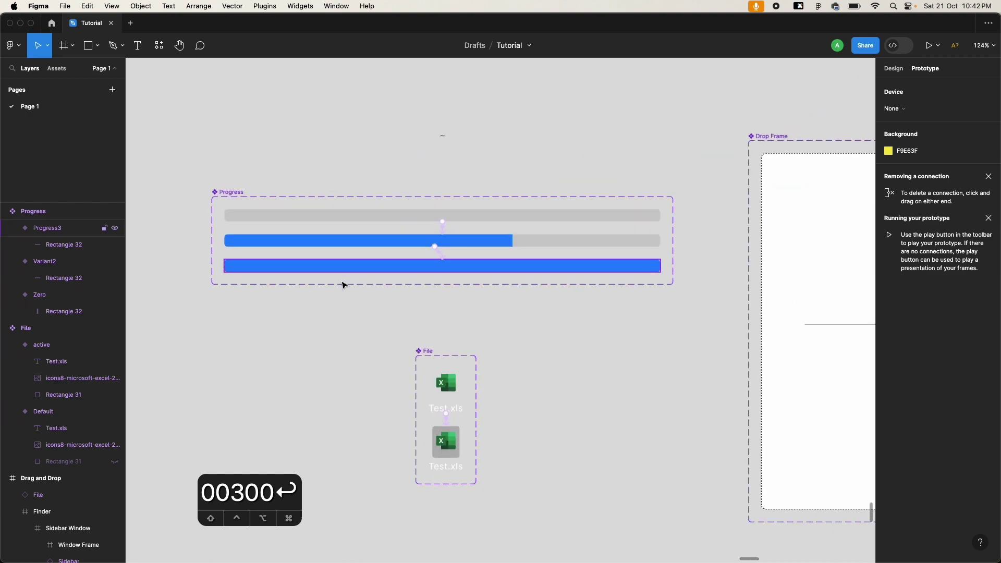
{"action": "scroll", "coordinate": [342, 286], "scroll_direction": "right", "scroll_amount": 3}
{"action": "scroll", "coordinate": [347, 294], "scroll_direction": "right", "scroll_amount": 10}
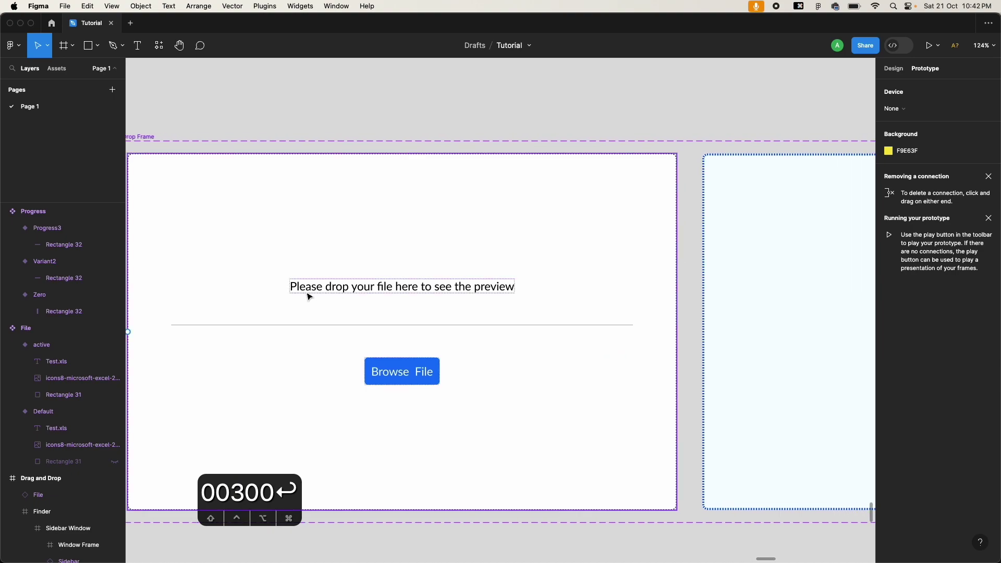
{"action": "scroll", "coordinate": [309, 296], "scroll_direction": "down", "scroll_amount": 5}
{"action": "scroll", "coordinate": [323, 296], "scroll_direction": "up", "scroll_amount": 4}
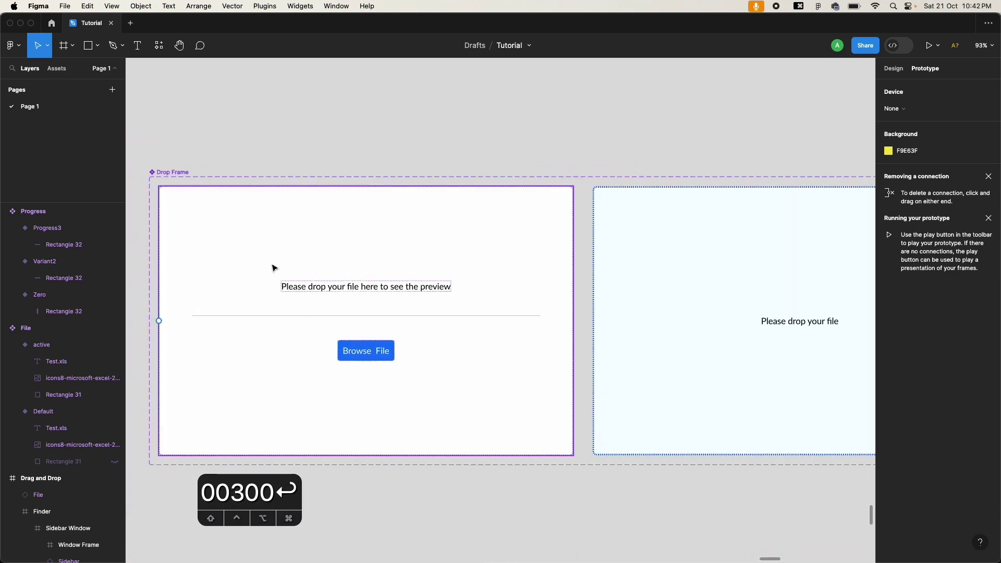
{"action": "scroll", "coordinate": [272, 268], "scroll_direction": "down", "scroll_amount": 10}
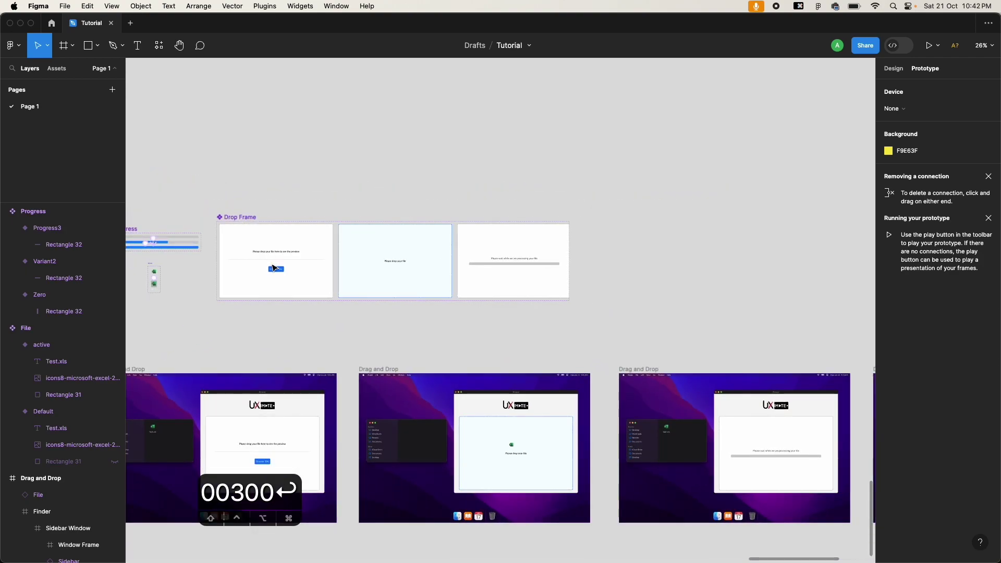
{"action": "scroll", "coordinate": [272, 268], "scroll_direction": "down", "scroll_amount": 3}
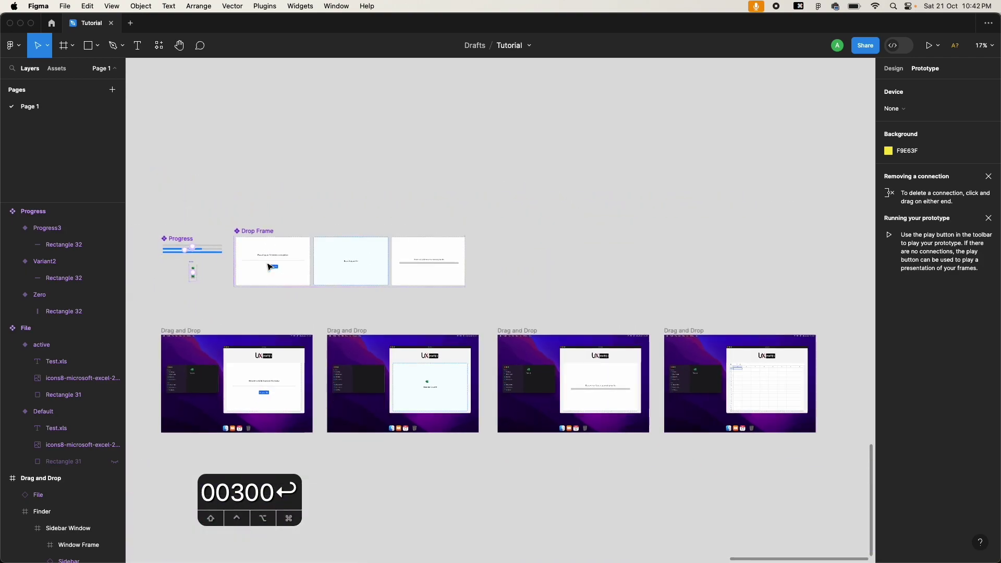
{"action": "left_click", "coordinate": [250, 230]}
{"action": "left_click_drag", "start_coordinate": [464, 250], "coordinate": [565, 252]}
{"action": "left_click", "coordinate": [342, 275]}
- Examine the Default, Active and Uploading variants of Drop Frame, including the processing text and nested Progress instance
{"action": "scroll", "coordinate": [343, 275], "scroll_direction": "up", "scroll_amount": 5}
{"action": "scroll", "coordinate": [295, 239], "scroll_direction": "left", "scroll_amount": 3}
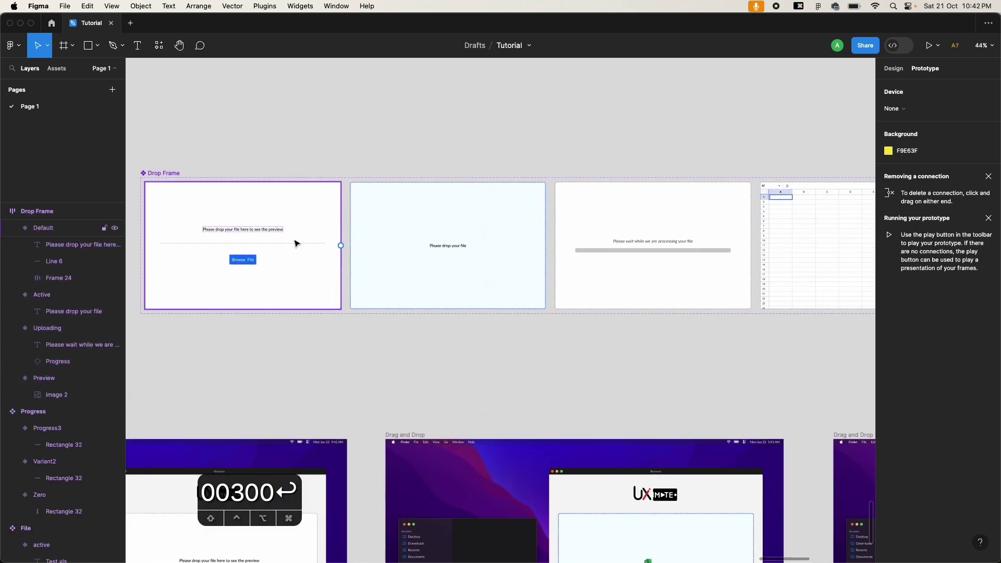
{"action": "left_click", "coordinate": [339, 234]}
{"action": "scroll", "coordinate": [279, 238], "scroll_direction": "up", "scroll_amount": 3}
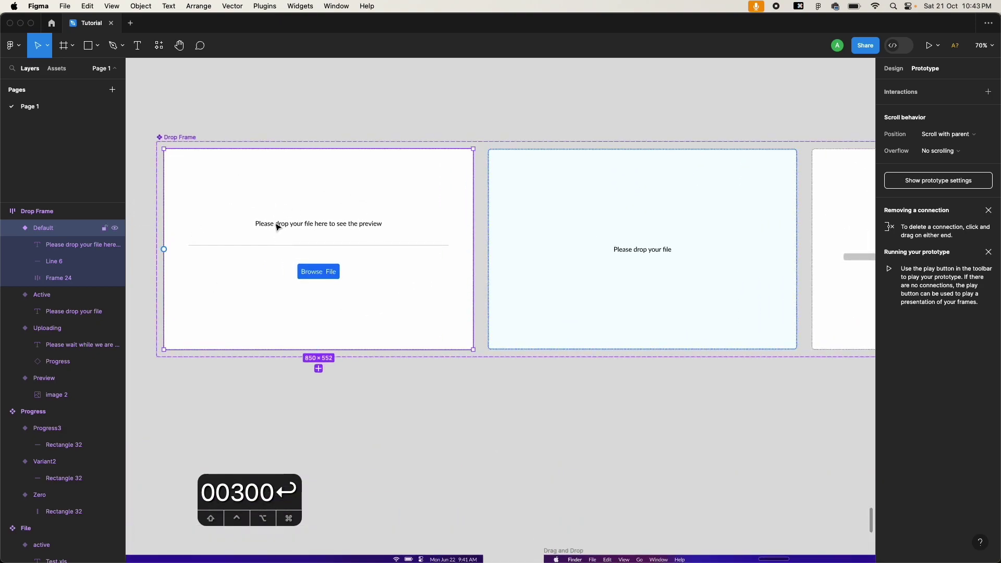
{"action": "scroll", "coordinate": [278, 226], "scroll_direction": "left", "scroll_amount": 2}
{"action": "scroll", "coordinate": [370, 401], "scroll_direction": "up", "scroll_amount": 3}
{"action": "scroll", "coordinate": [402, 453], "scroll_direction": "left", "scroll_amount": 3}
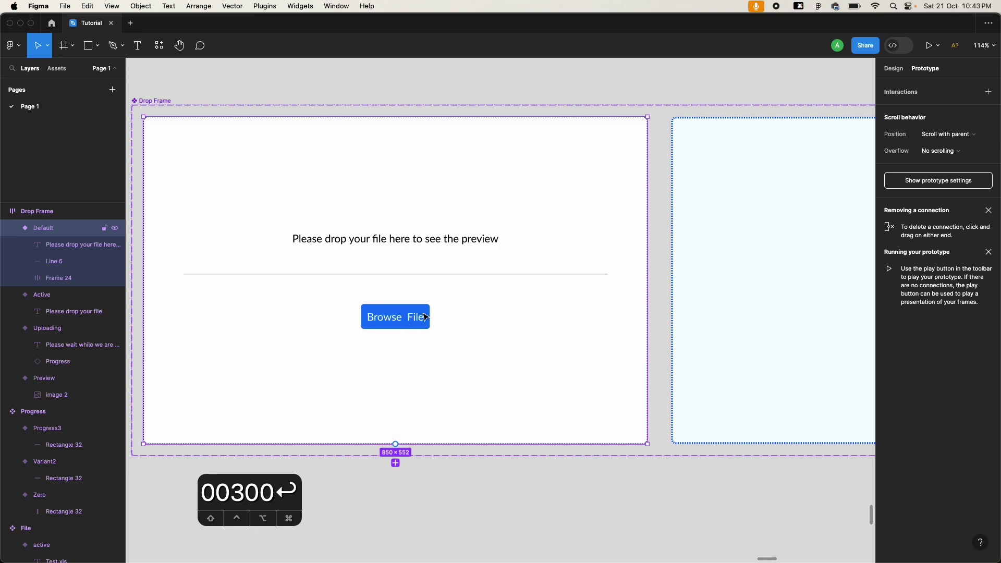
{"action": "scroll", "coordinate": [464, 340], "scroll_direction": "right", "scroll_amount": 10}
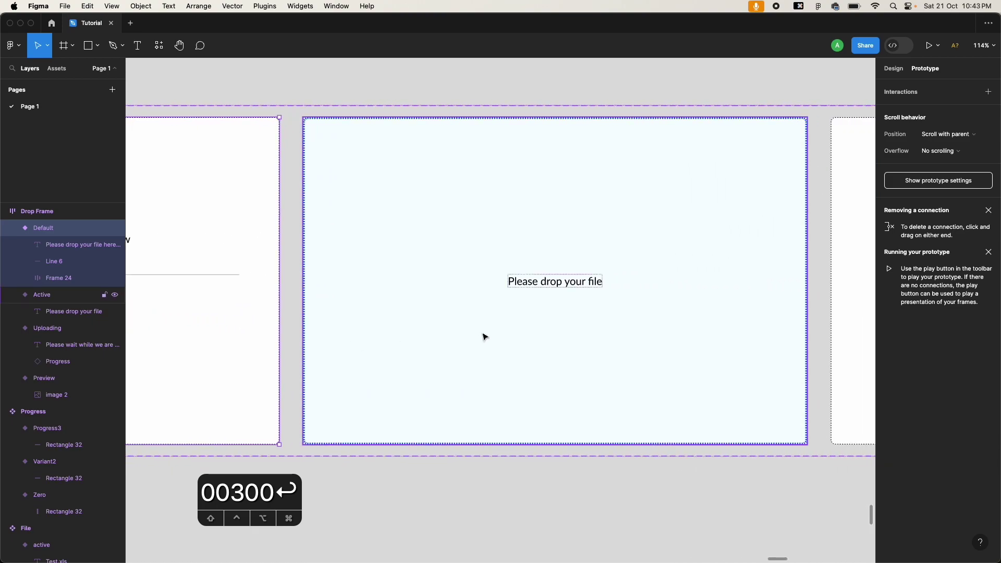
{"action": "left_click", "coordinate": [485, 333]}
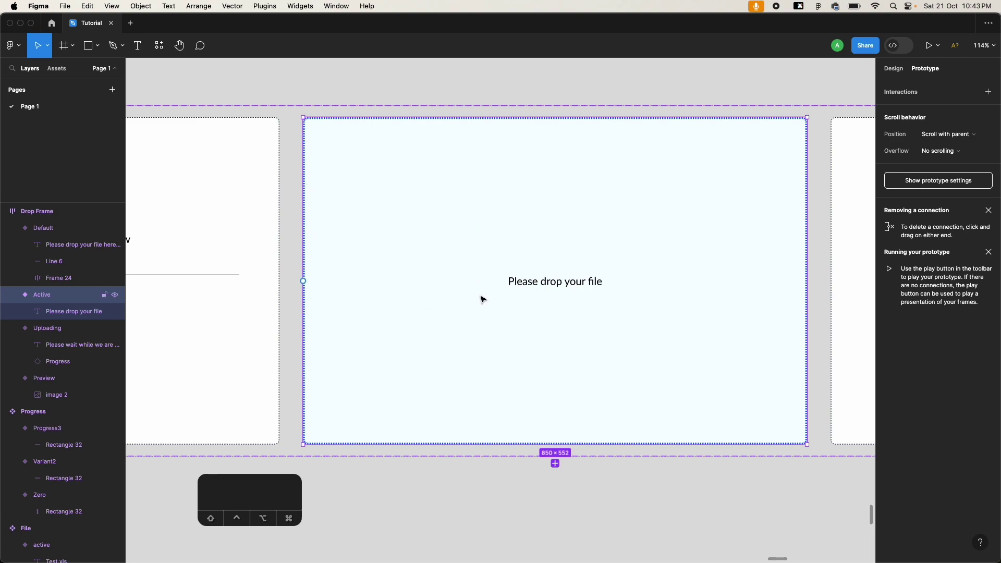
{"action": "scroll", "coordinate": [483, 299], "scroll_direction": "right", "scroll_amount": 5}
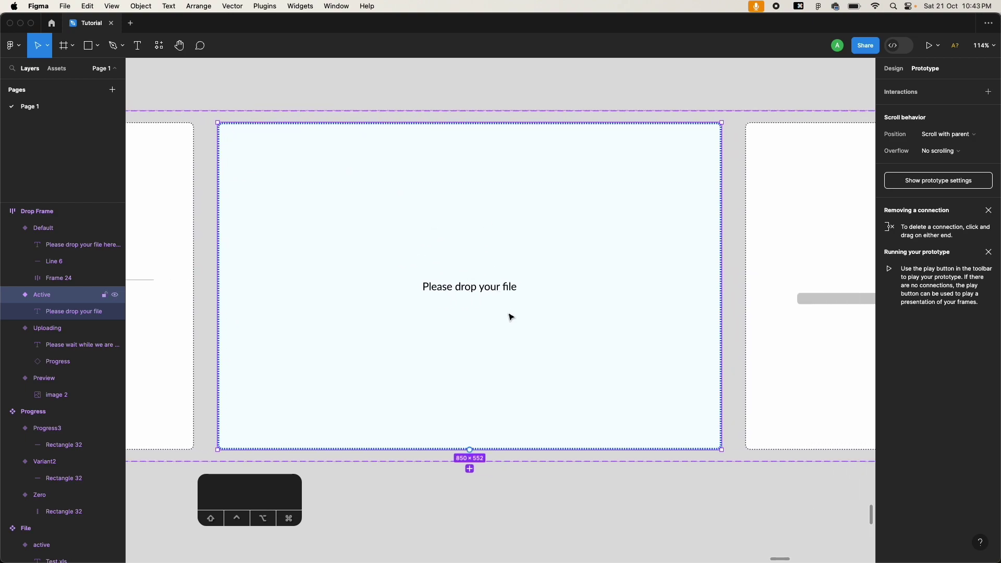
{"action": "scroll", "coordinate": [510, 316], "scroll_direction": "right", "scroll_amount": 20}
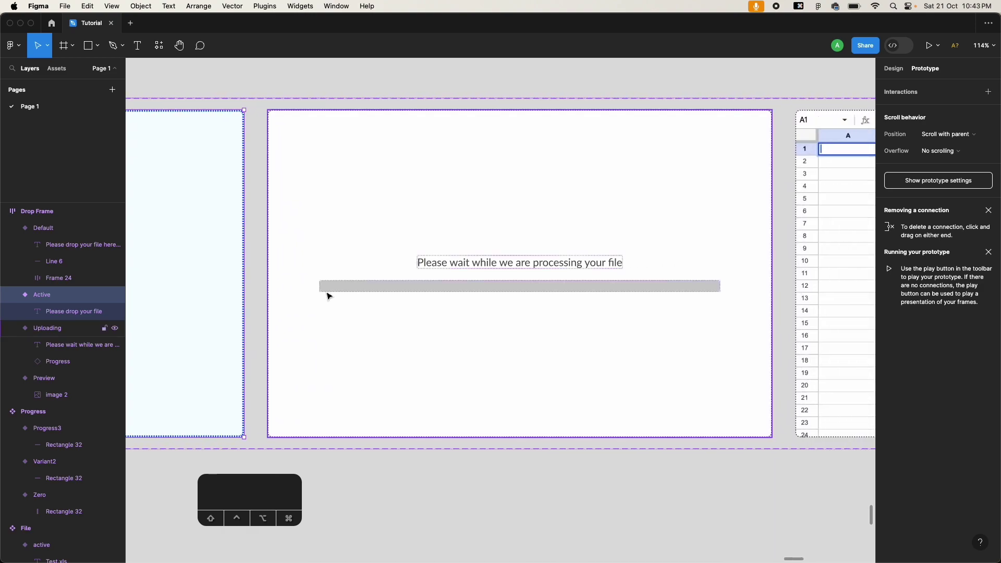
{"action": "left_click", "coordinate": [459, 288]}
{"action": "left_click", "coordinate": [461, 262]}
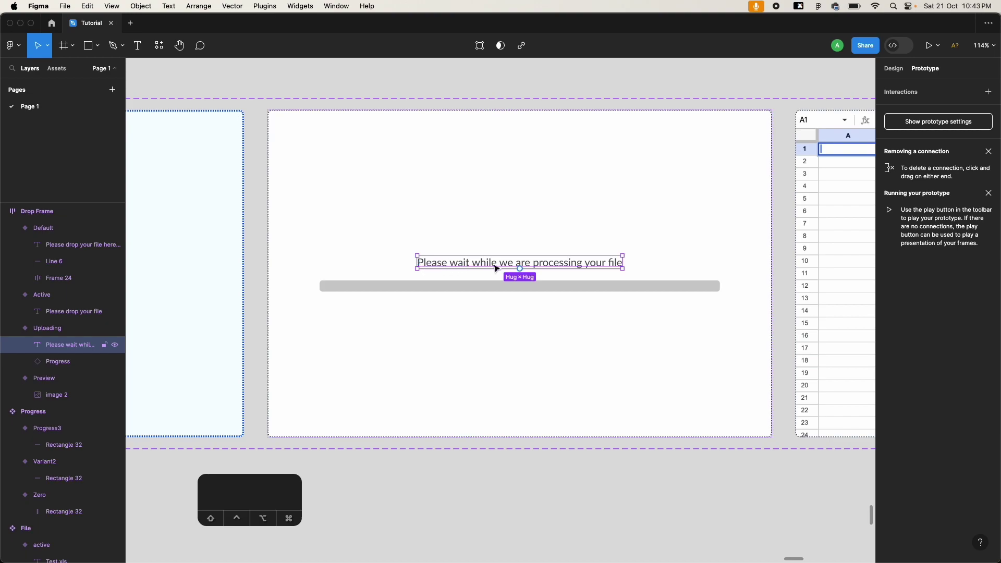
{"action": "left_click", "coordinate": [446, 296]}
{"action": "scroll", "coordinate": [444, 293], "scroll_direction": "down", "scroll_amount": 10}
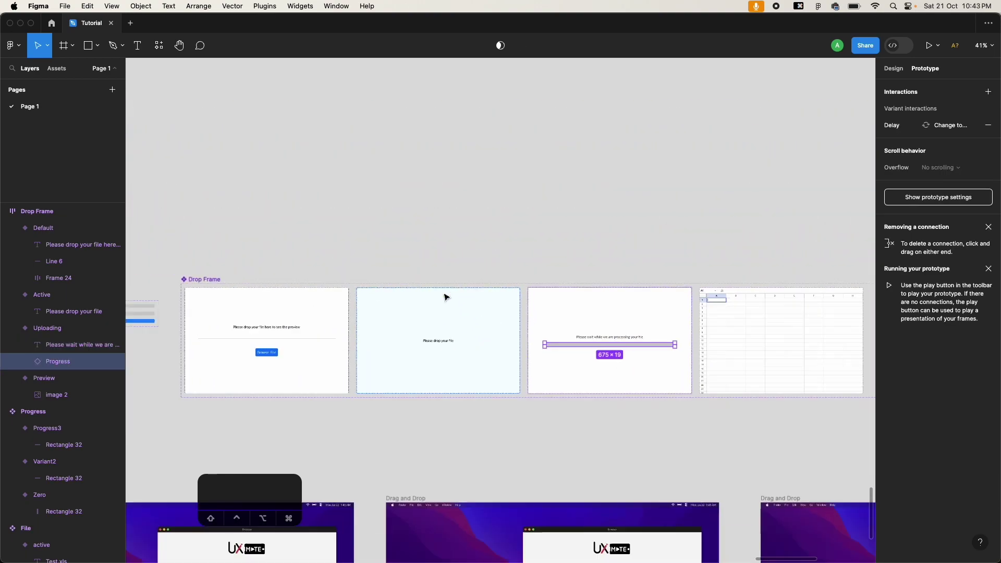
- Examine the Zero variant of Progress and the spreadsheet image nested in the Preview variant of Drop Frame
{"action": "scroll", "coordinate": [304, 303], "scroll_direction": "up", "scroll_amount": 8}
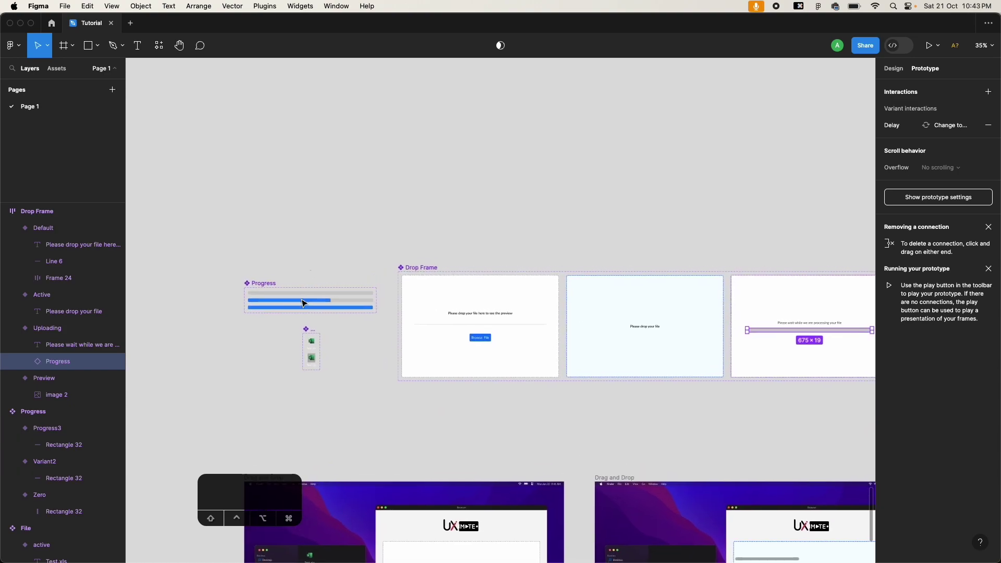
{"action": "scroll", "coordinate": [302, 302], "scroll_direction": "up", "scroll_amount": 3}
{"action": "scroll", "coordinate": [291, 276], "scroll_direction": "left", "scroll_amount": 2}
{"action": "left_click", "coordinate": [286, 261]}
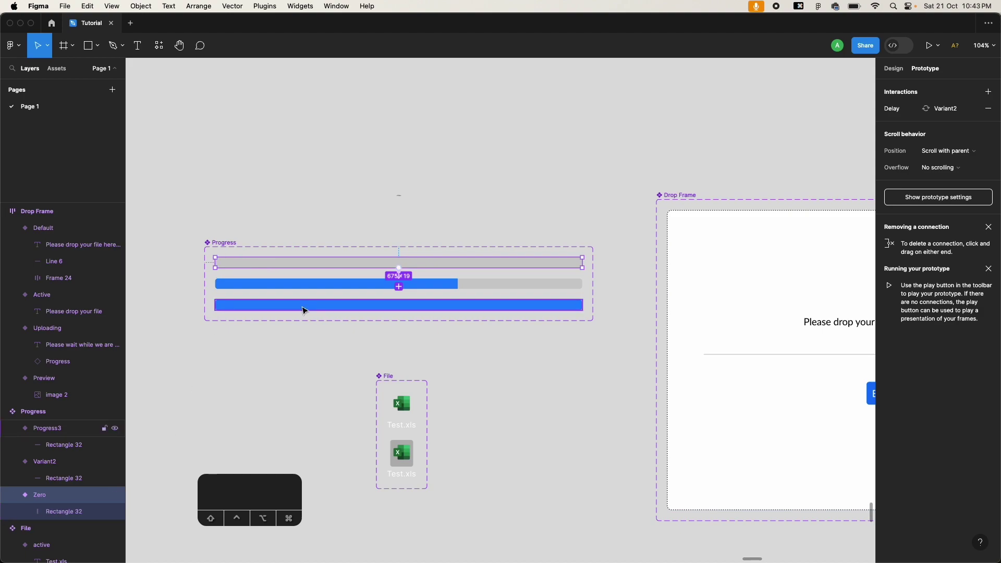
{"action": "scroll", "coordinate": [304, 311], "scroll_direction": "right", "scroll_amount": 20}
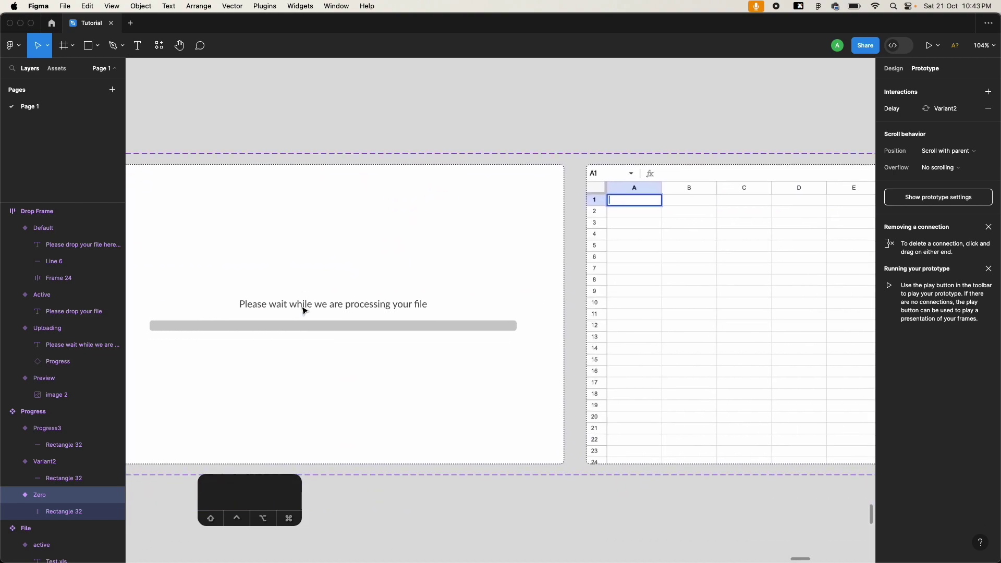
{"action": "scroll", "coordinate": [304, 310], "scroll_direction": "right", "scroll_amount": 10}
{"action": "left_click", "coordinate": [368, 267]}
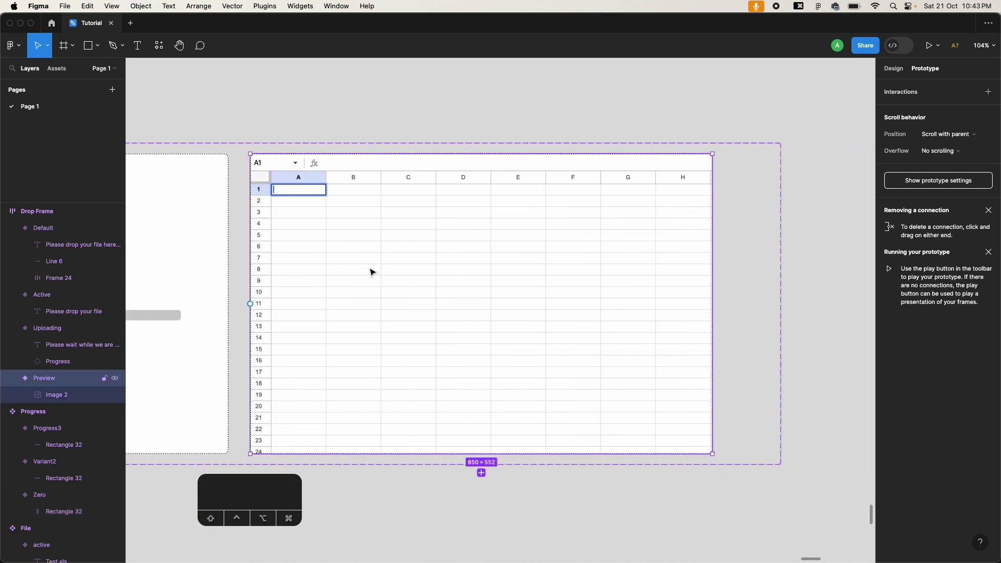
{"action": "left_click", "coordinate": [349, 245]}
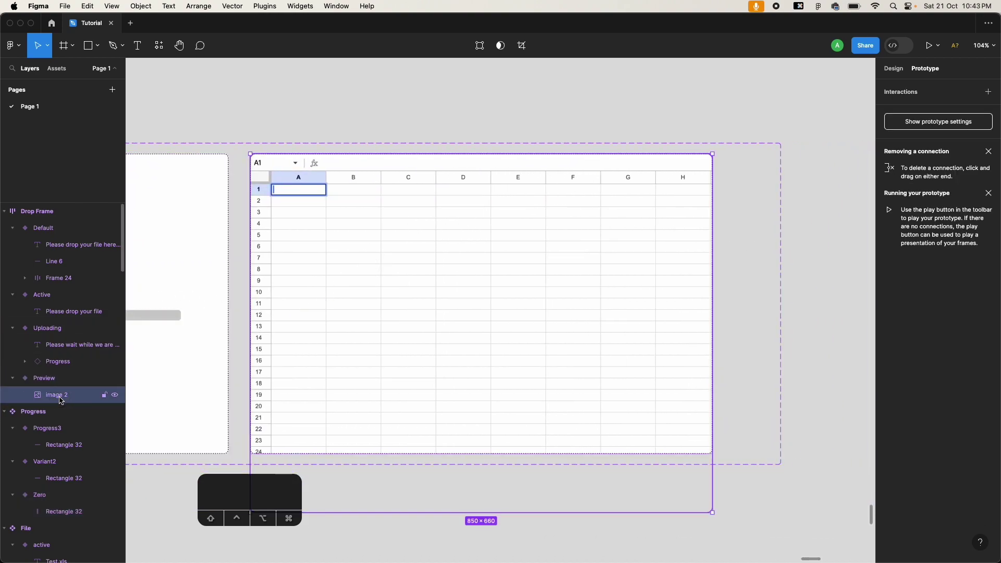
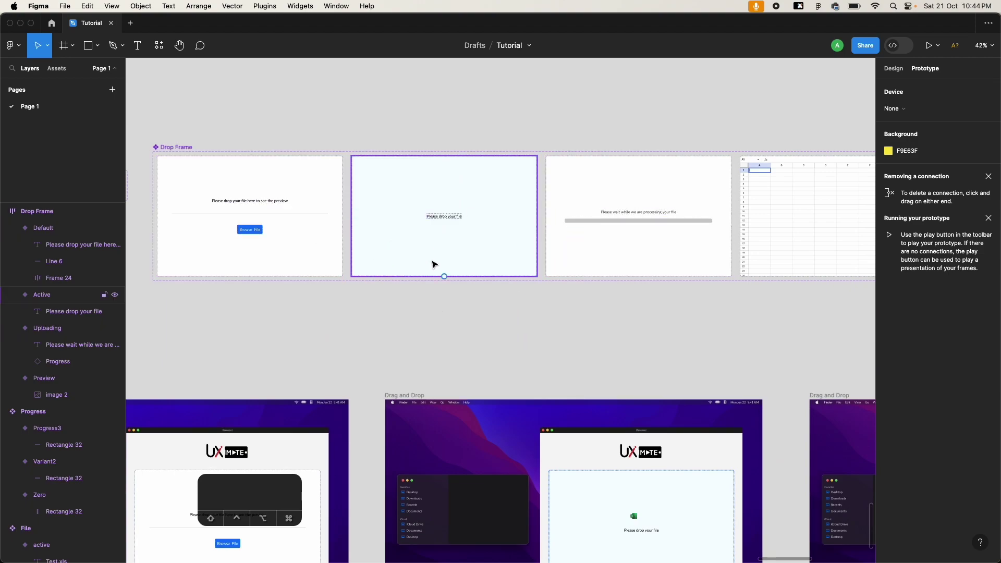
- Delete the second, third and fourth Drag and Drop frames, keeping only the first screen
{"action": "scroll", "coordinate": [411, 309], "scroll_direction": "down", "scroll_amount": 5}
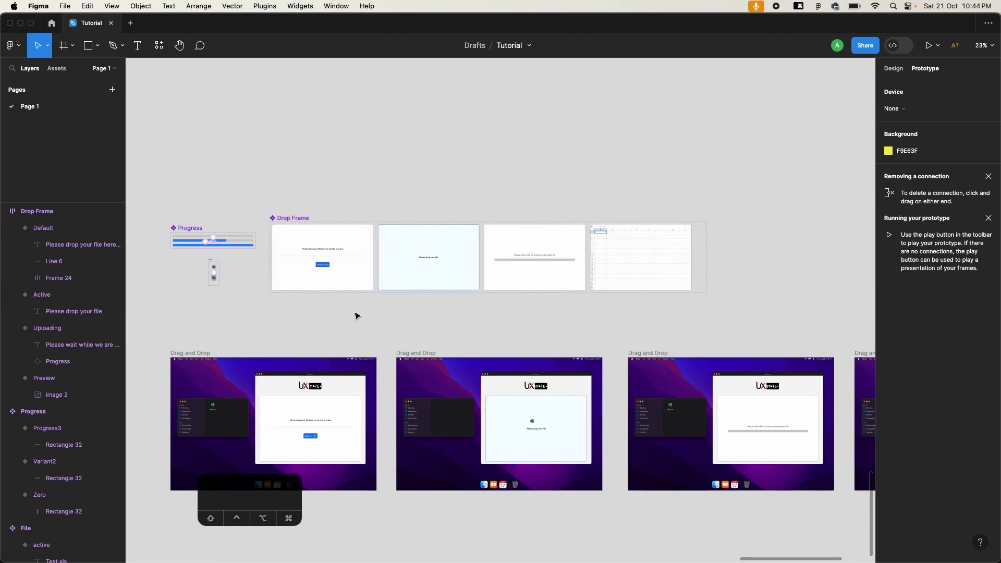
{"action": "scroll", "coordinate": [358, 329], "scroll_direction": "down", "scroll_amount": 4}
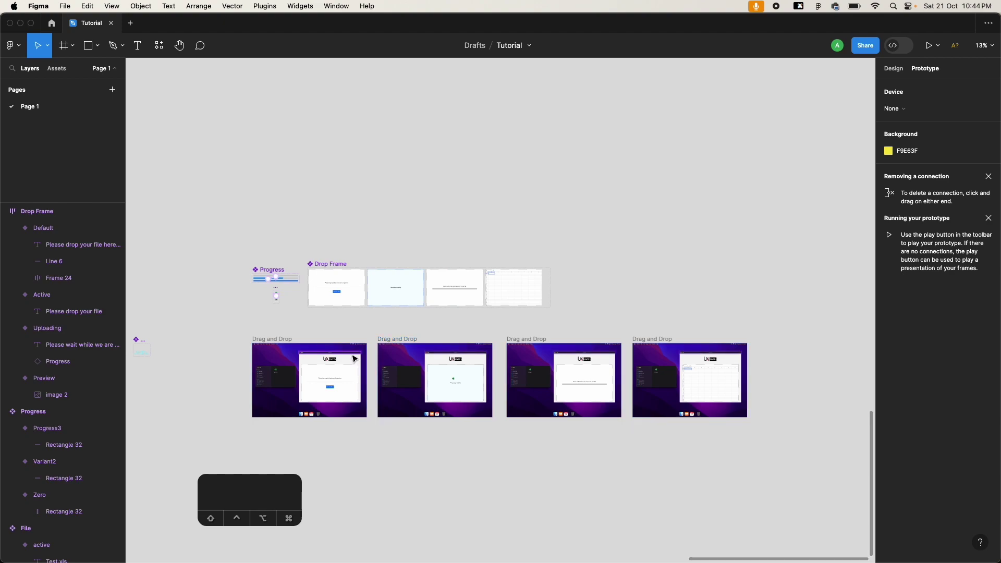
{"action": "left_click", "coordinate": [396, 345]}
{"action": "left_click", "coordinate": [516, 338], "text": "shift"}
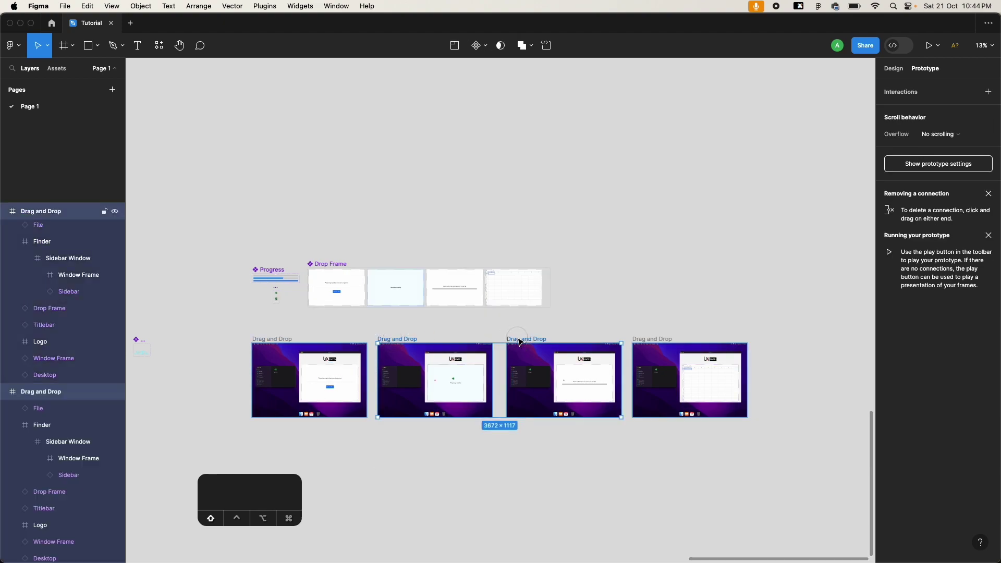
{"action": "left_click", "coordinate": [659, 342], "text": "shift"}
{"action": "key", "text": "BackSpace"}
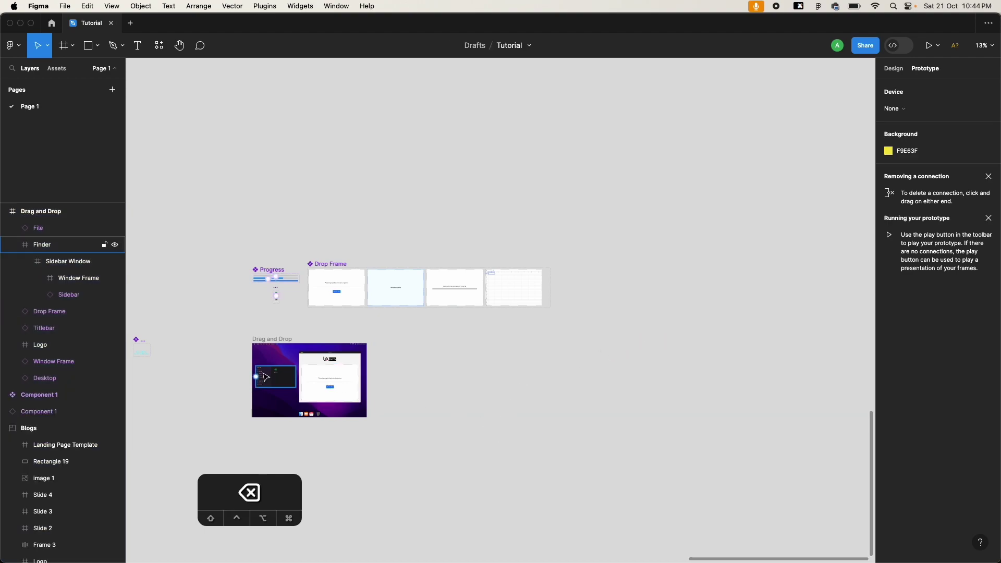
- Examine the first Drag and Drop frame, checking its File instance and the browser's Window Frame
{"action": "scroll", "coordinate": [262, 376], "scroll_direction": "up", "scroll_amount": 5}
{"action": "scroll", "coordinate": [264, 376], "scroll_direction": "up", "scroll_amount": 5}
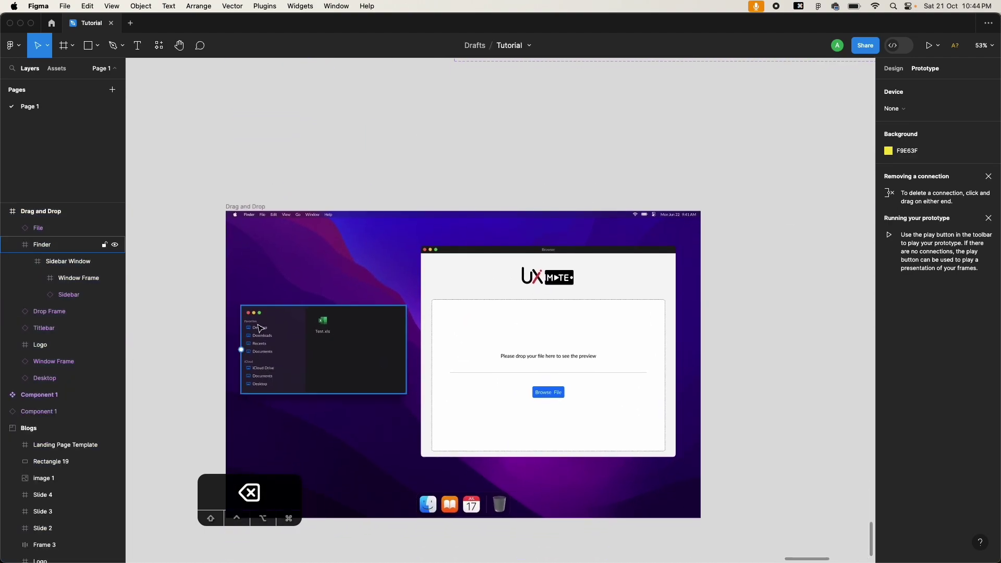
{"action": "left_click", "coordinate": [244, 206]}
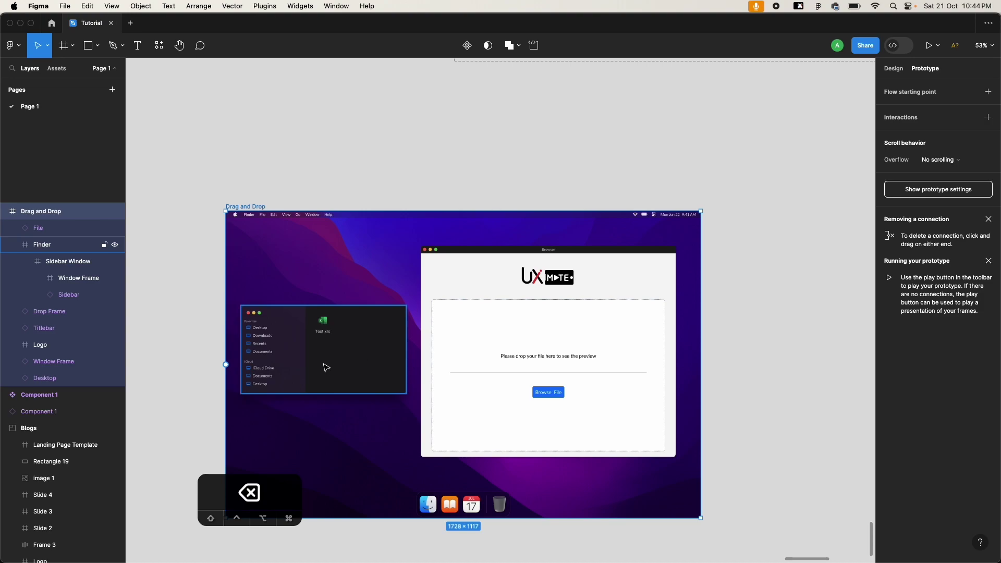
{"action": "left_click", "coordinate": [328, 349]}
{"action": "left_click", "coordinate": [326, 333]}
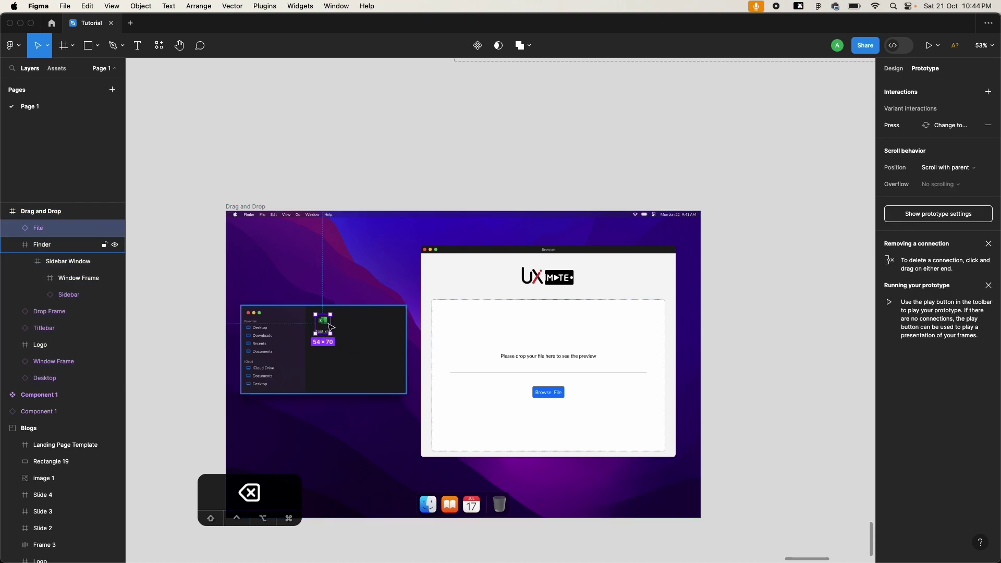
{"action": "left_click", "coordinate": [447, 328]}
{"action": "left_click", "coordinate": [446, 260]}
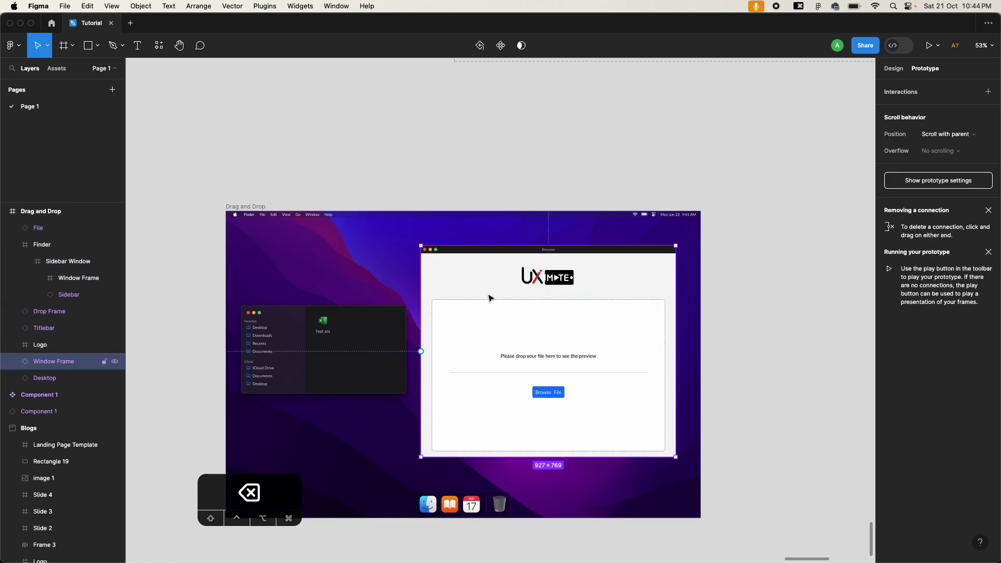
{"action": "left_click", "coordinate": [452, 190]}
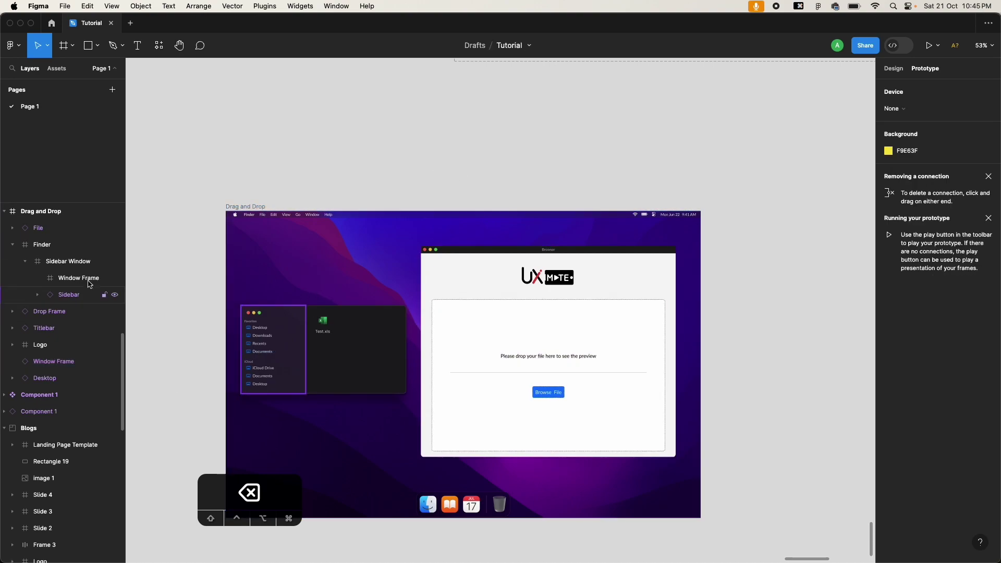
- Collapse the Finder layer and identify the Window Frame, Finder, Drop Frame and File layers of the Drag and Drop frame
{"action": "left_click", "coordinate": [527, 263]}
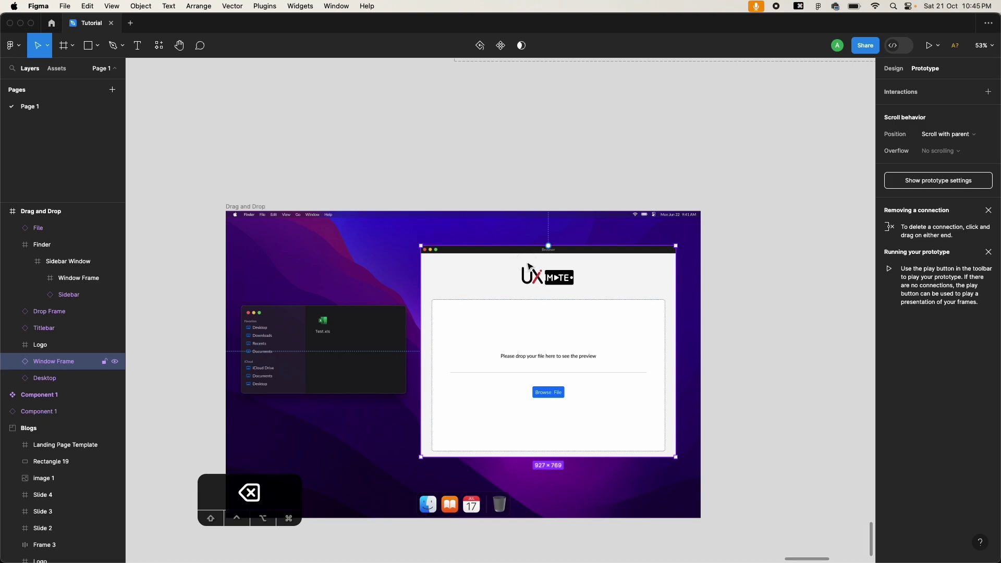
{"action": "left_click", "coordinate": [354, 361]}
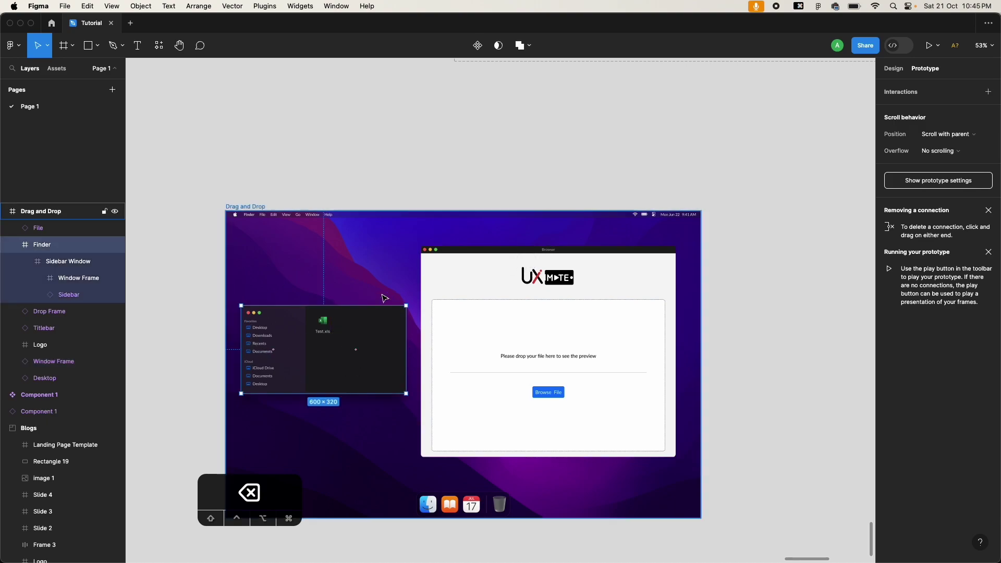
{"action": "left_click", "coordinate": [13, 244]}
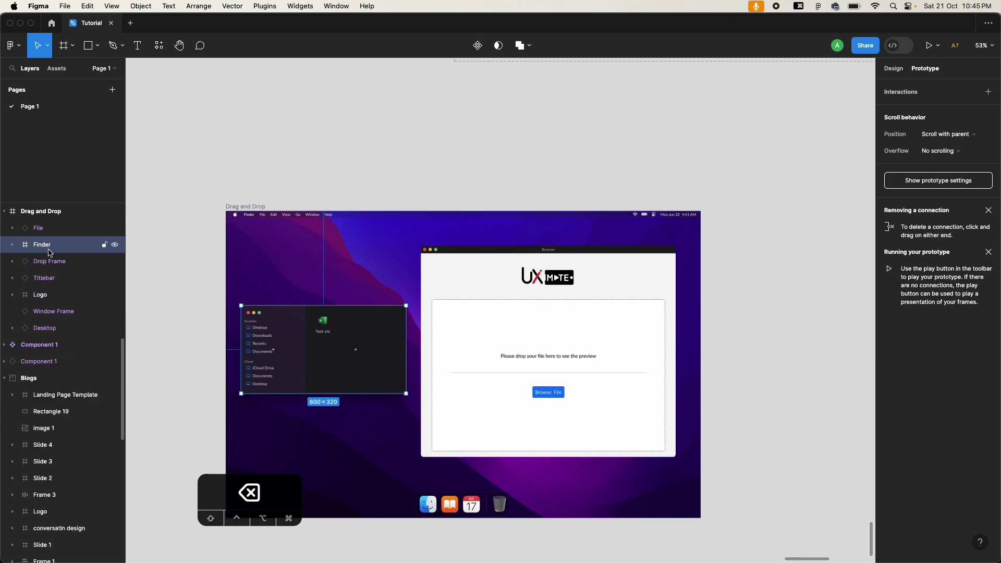
{"action": "left_click", "coordinate": [52, 268]}
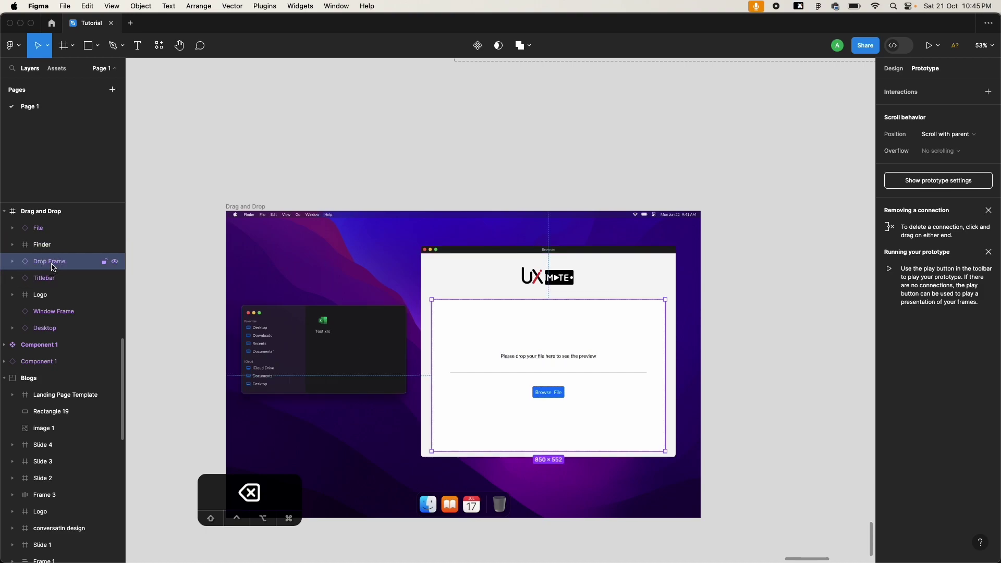
{"action": "left_click", "coordinate": [39, 228]}
{"action": "scroll", "coordinate": [360, 350], "scroll_direction": "up", "scroll_amount": 5}
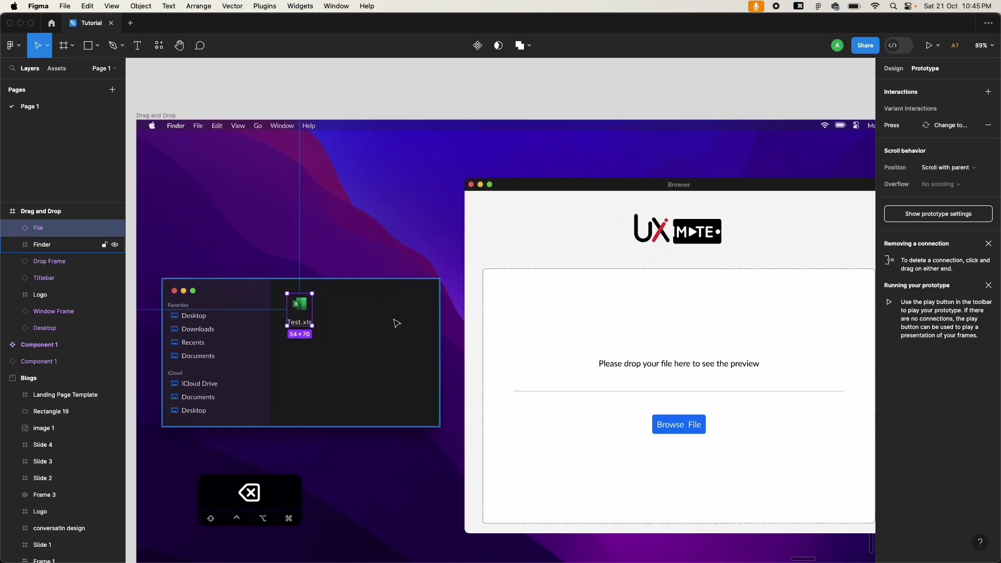
{"action": "scroll", "coordinate": [60, 253], "scroll_direction": "up", "scroll_amount": 1}
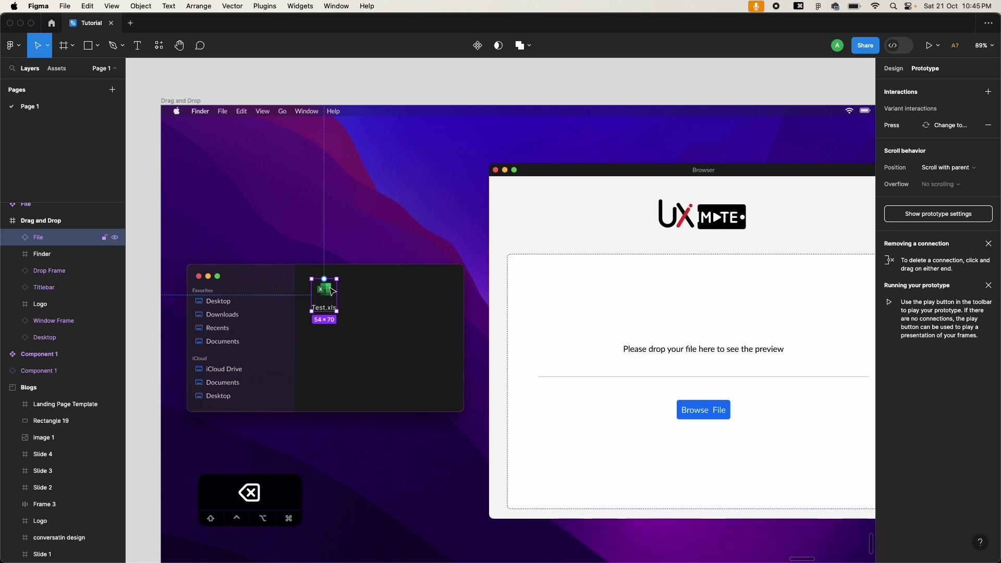
- Check that the File instance sits directly in the Drag and Drop frame, above the Finder layer
{"action": "scroll", "coordinate": [332, 291], "scroll_direction": "down", "scroll_amount": 5}
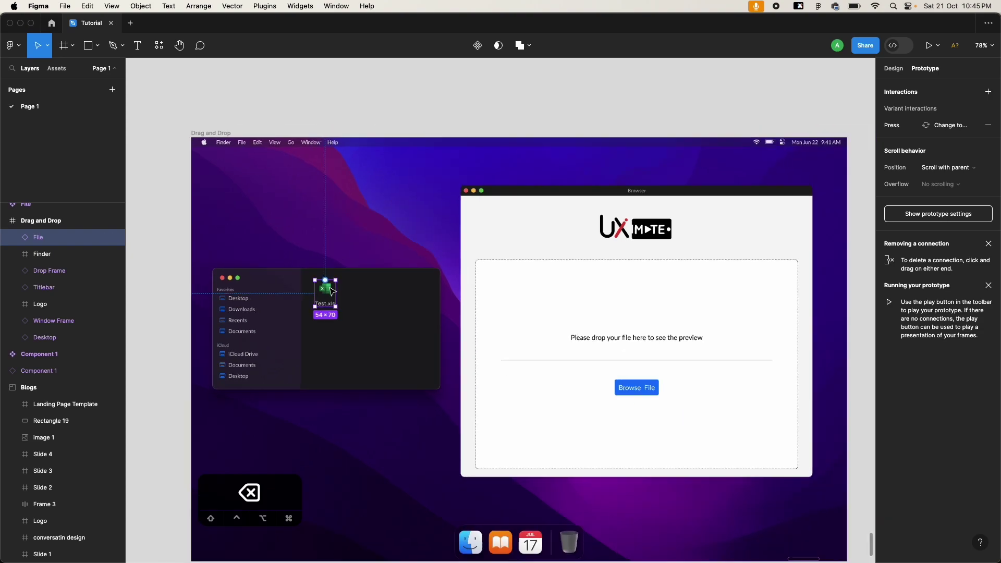
{"action": "left_click", "coordinate": [205, 297]}
{"action": "scroll", "coordinate": [345, 241], "scroll_direction": "up", "scroll_amount": 5}
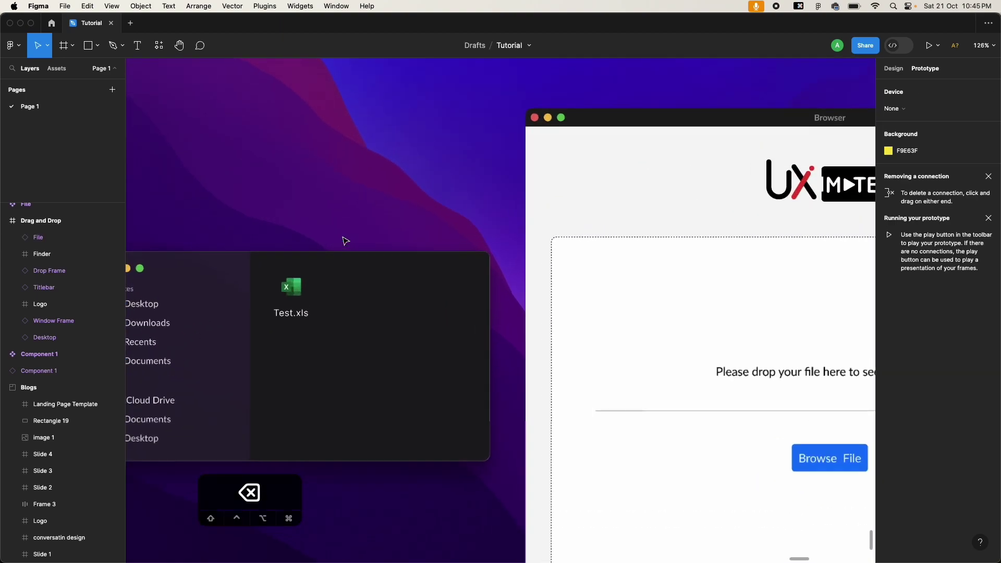
{"action": "left_click", "coordinate": [46, 236]}
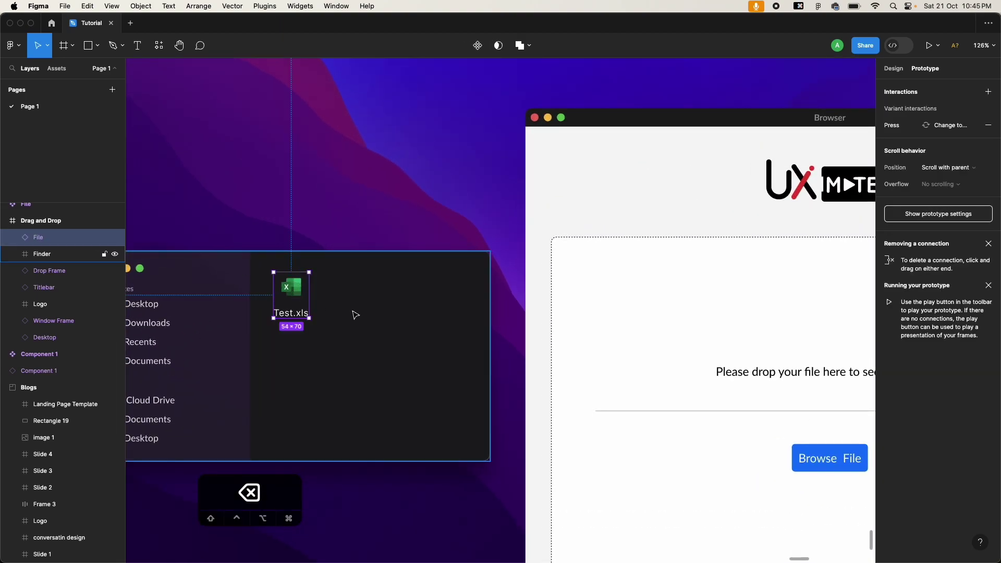
{"action": "scroll", "coordinate": [391, 434], "scroll_direction": "down", "scroll_amount": 3}
{"action": "scroll", "coordinate": [523, 271], "scroll_direction": "down", "scroll_amount": 5}
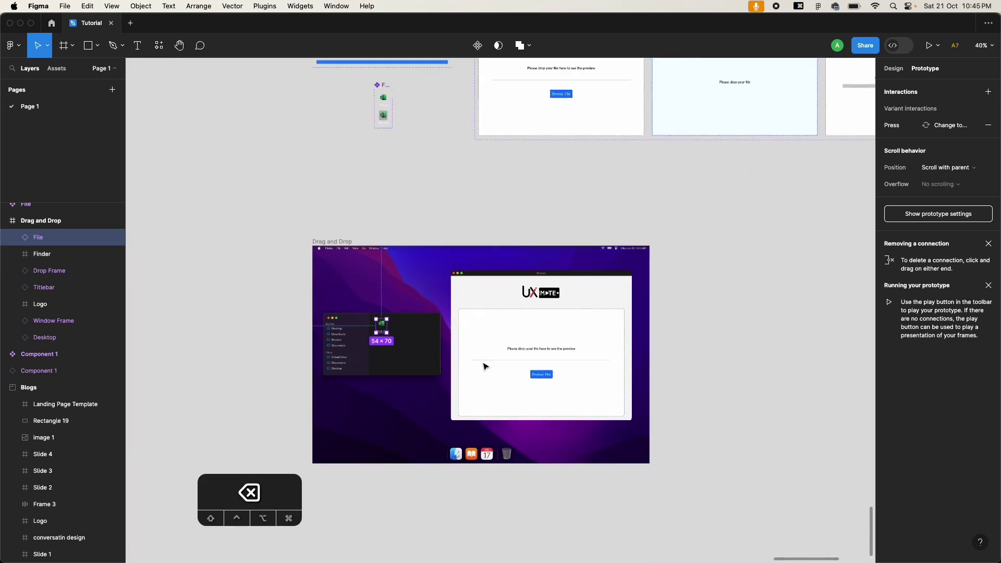
- Duplicate the Drag and Drop frame three times, placing the copies in a row beside the original
{"action": "left_click", "coordinate": [467, 222]}
{"action": "left_click", "coordinate": [358, 254]}
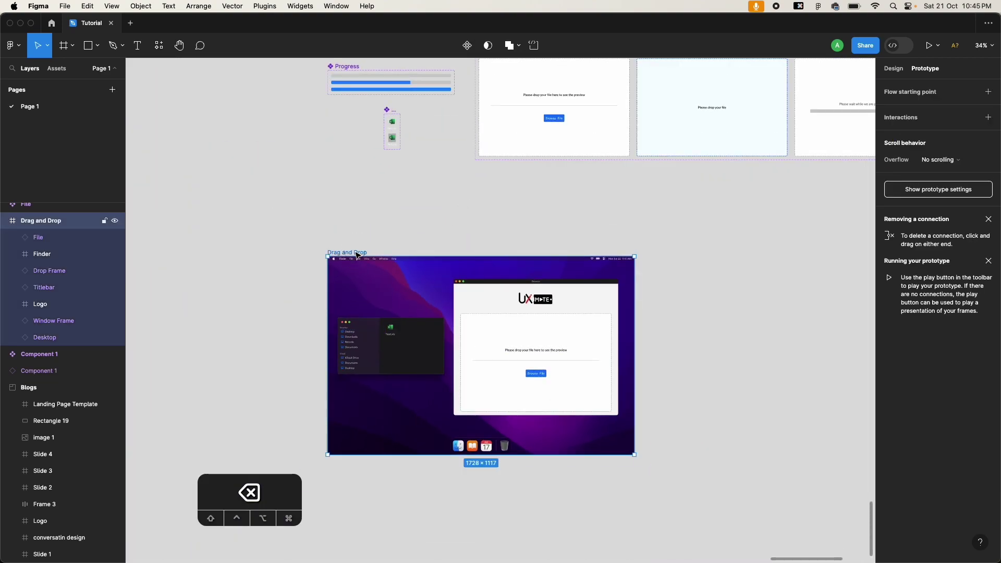
{"action": "scroll", "coordinate": [342, 216], "scroll_direction": "down", "scroll_amount": 2}
{"action": "scroll", "coordinate": [343, 212], "scroll_direction": "right", "scroll_amount": 3}
{"action": "scroll", "coordinate": [342, 213], "scroll_direction": "right", "scroll_amount": 2}
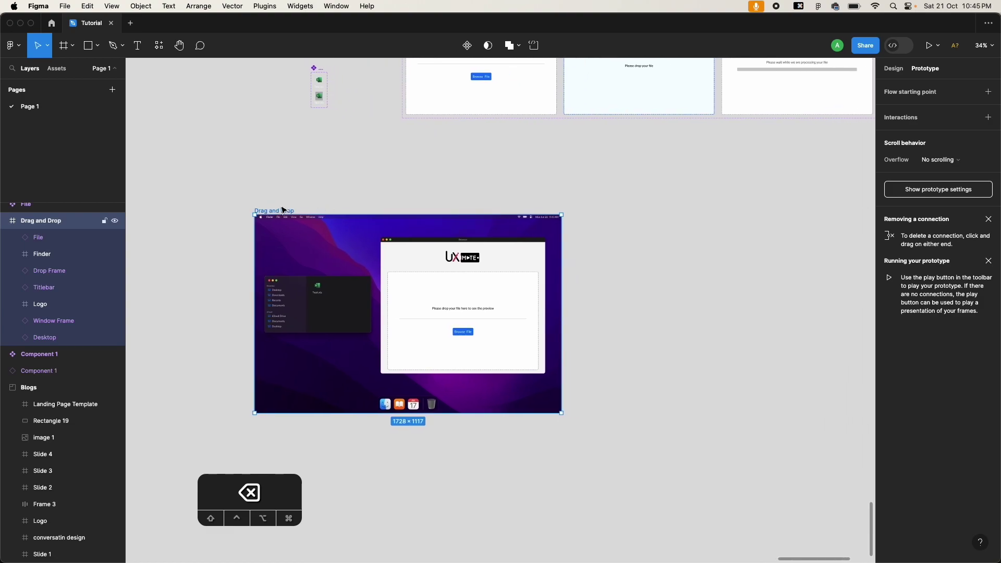
{"action": "scroll", "coordinate": [280, 213], "scroll_direction": "down", "scroll_amount": 3}
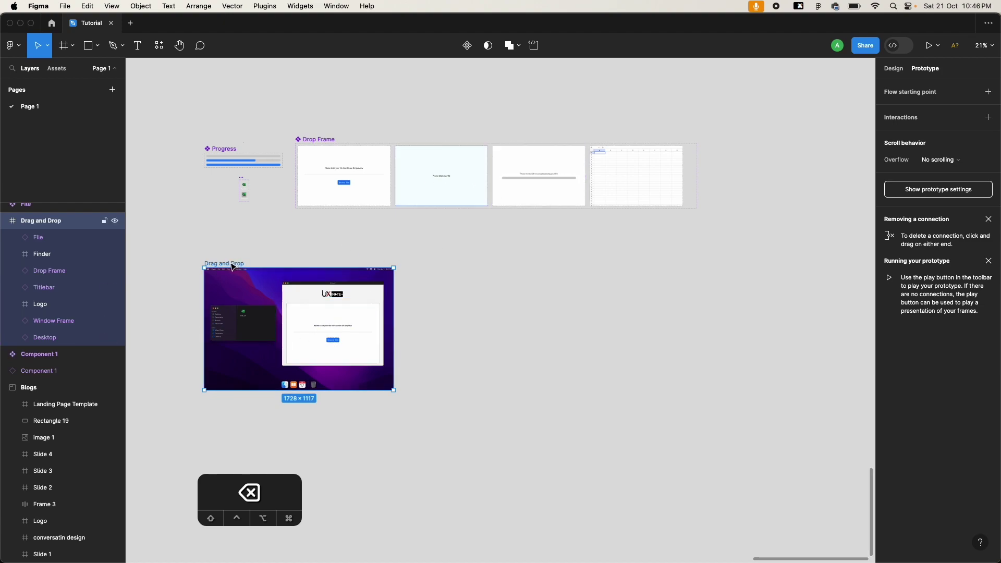
{"action": "left_click_drag", "start_coordinate": [232, 265], "coordinate": [655, 259]}
{"action": "scroll", "coordinate": [655, 259], "scroll_direction": "down", "scroll_amount": 3}
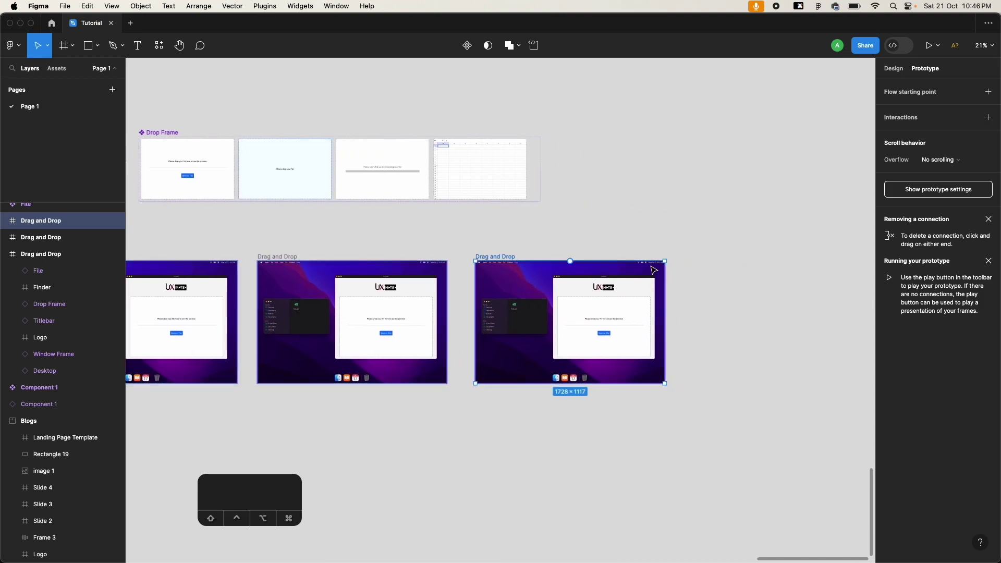
{"action": "scroll", "coordinate": [576, 254], "scroll_direction": "left", "scroll_amount": 3}
{"action": "left_click_drag", "start_coordinate": [565, 261], "coordinate": [715, 258]}
{"action": "left_click", "coordinate": [602, 407]}
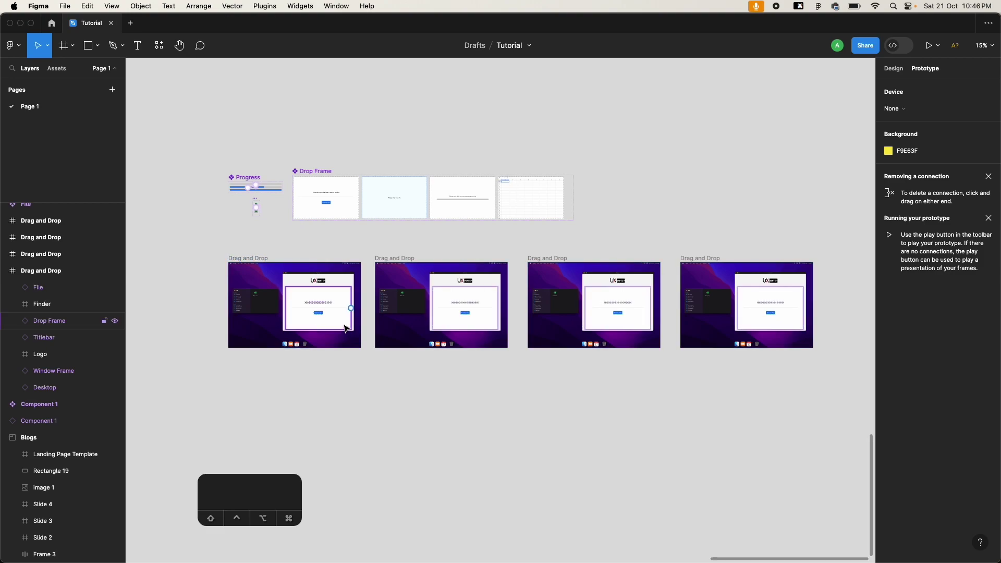
- Switch the Drop Frame instance in the second Drag and Drop frame to the Active state
{"action": "scroll", "coordinate": [469, 311], "scroll_direction": "up", "scroll_amount": 3}
{"action": "scroll", "coordinate": [402, 375], "scroll_direction": "down", "scroll_amount": 5}
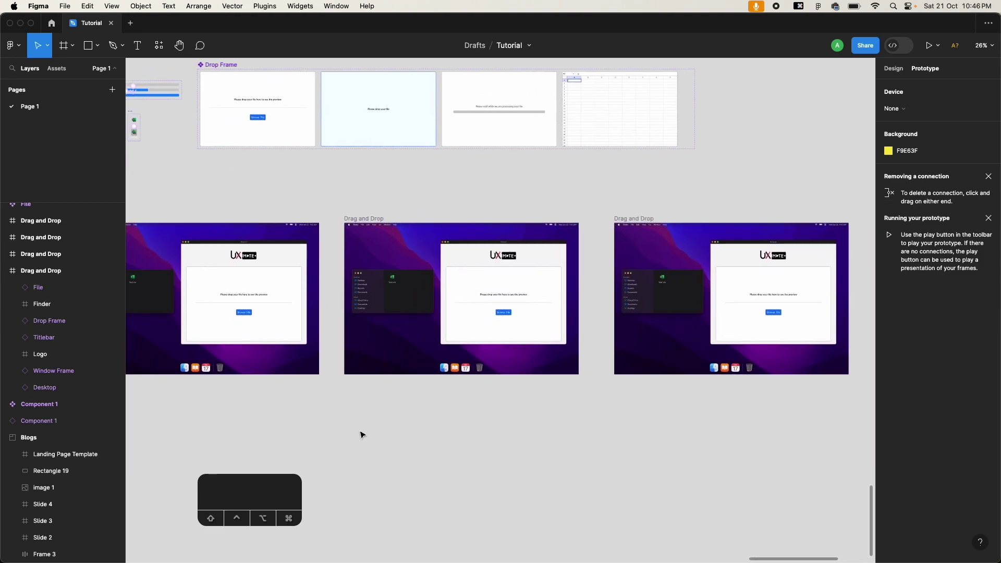
{"action": "scroll", "coordinate": [358, 437], "scroll_direction": "up", "scroll_amount": 3}
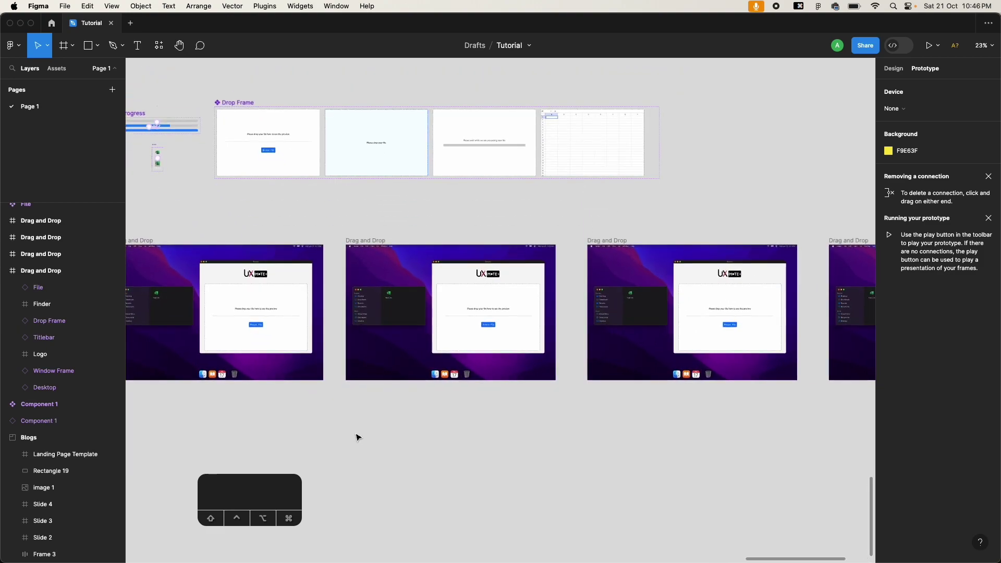
{"action": "left_click", "coordinate": [502, 313]}
{"action": "scroll", "coordinate": [502, 313], "scroll_direction": "right", "scroll_amount": 3}
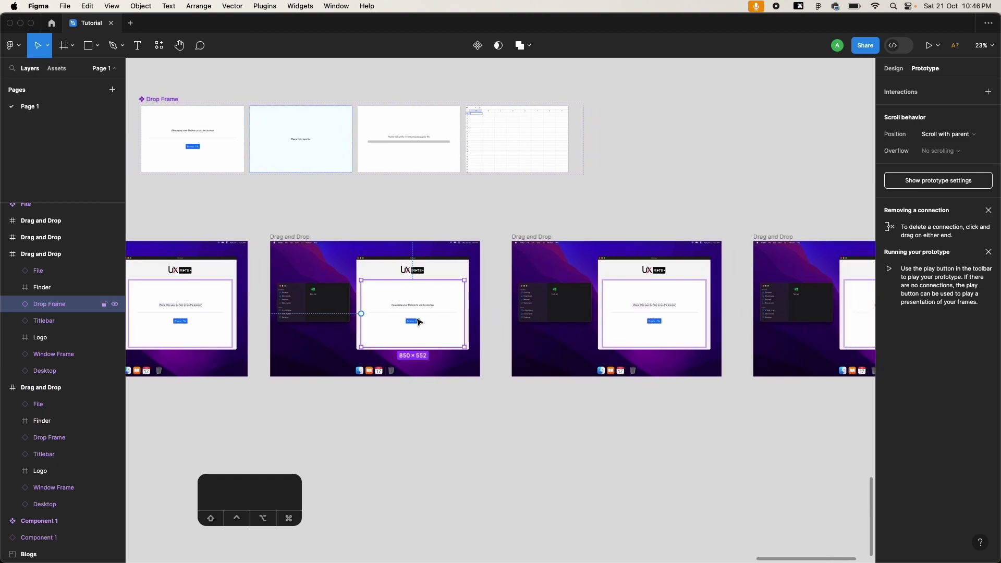
{"action": "scroll", "coordinate": [399, 323], "scroll_direction": "right", "scroll_amount": 5}
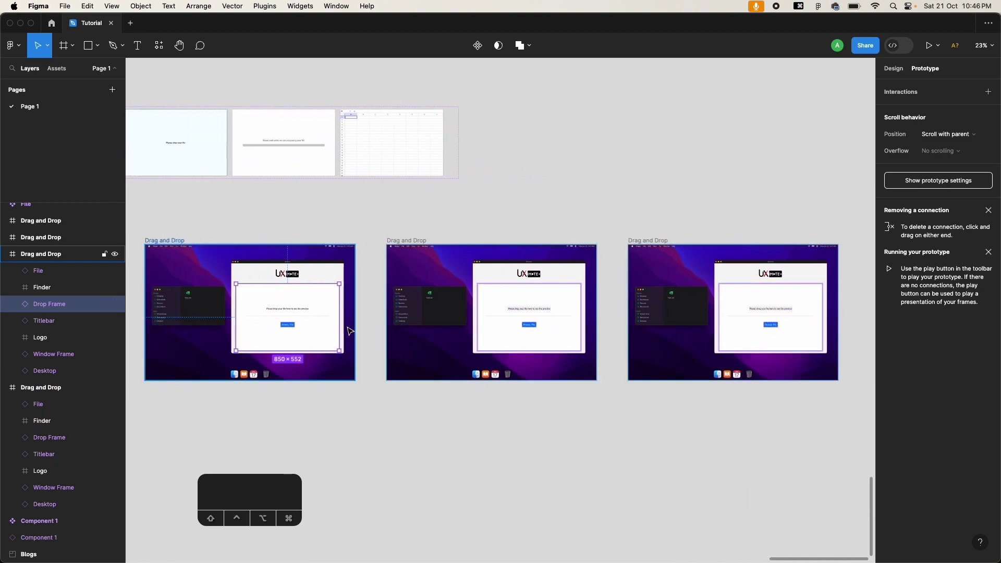
{"action": "scroll", "coordinate": [350, 331], "scroll_direction": "up", "scroll_amount": 3}
{"action": "scroll", "coordinate": [346, 332], "scroll_direction": "left", "scroll_amount": 4}
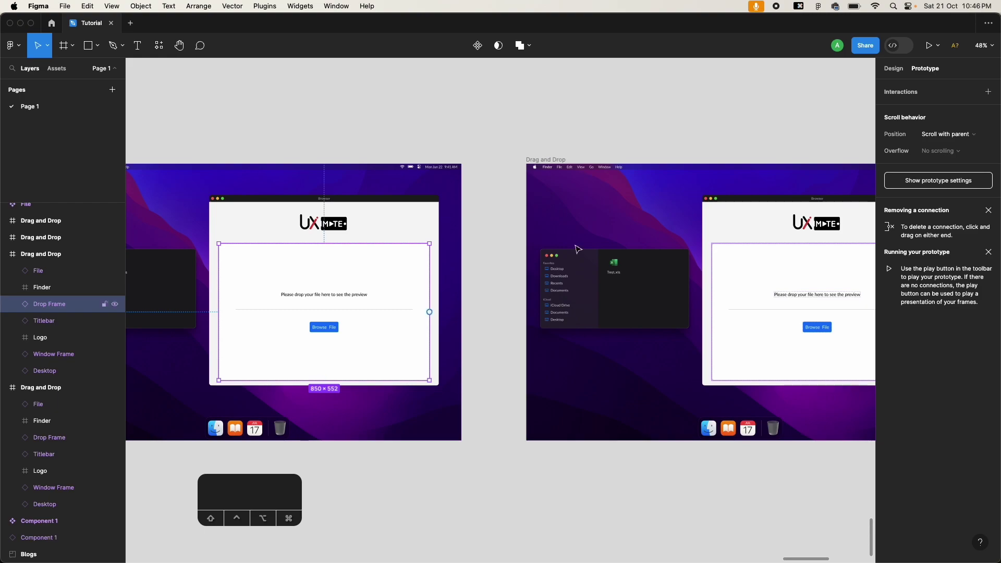
{"action": "left_click", "coordinate": [898, 67]}
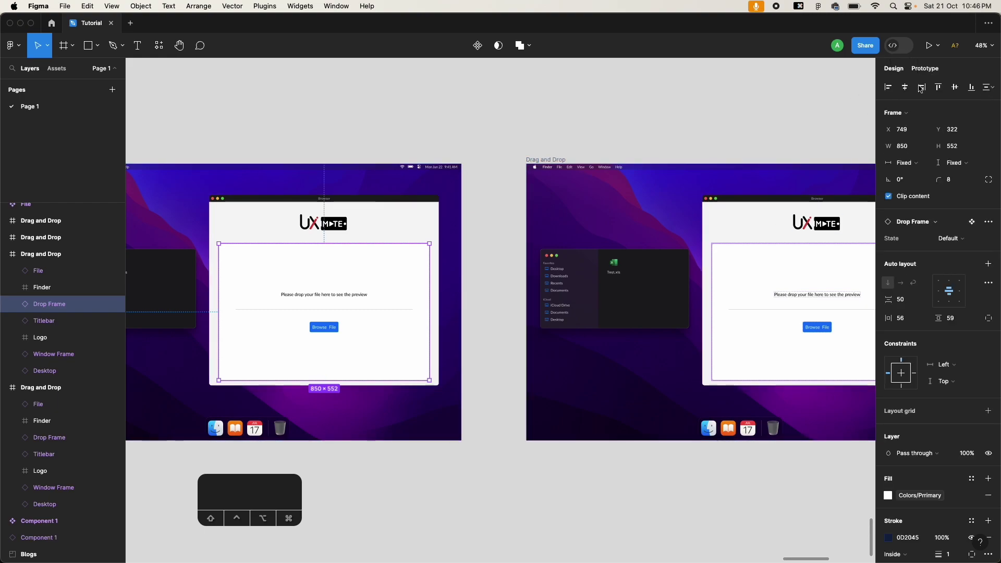
{"action": "left_click", "coordinate": [939, 244]}
{"action": "left_click", "coordinate": [933, 251]}
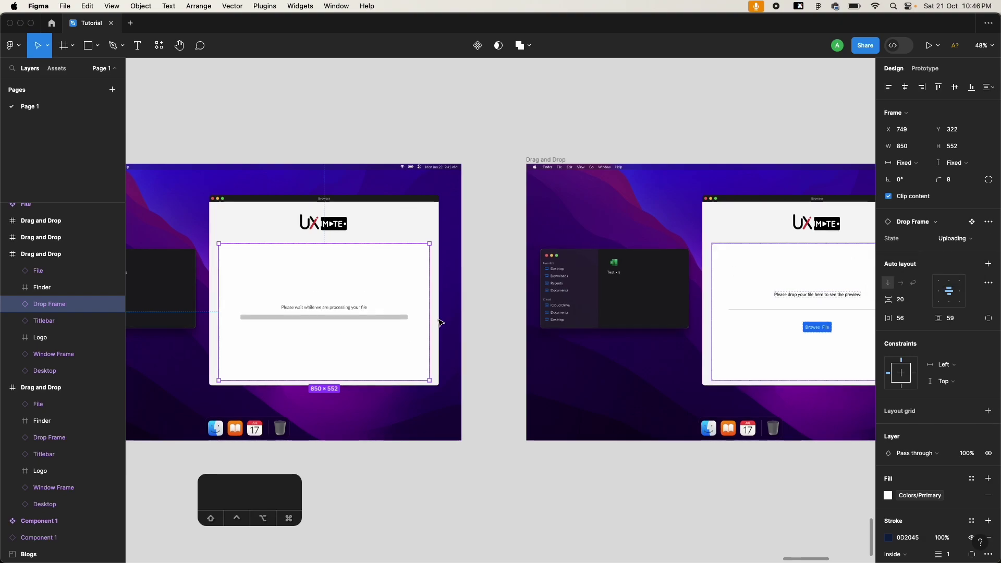
{"action": "scroll", "coordinate": [391, 364], "scroll_direction": "left", "scroll_amount": 2}
{"action": "left_click", "coordinate": [953, 238]}
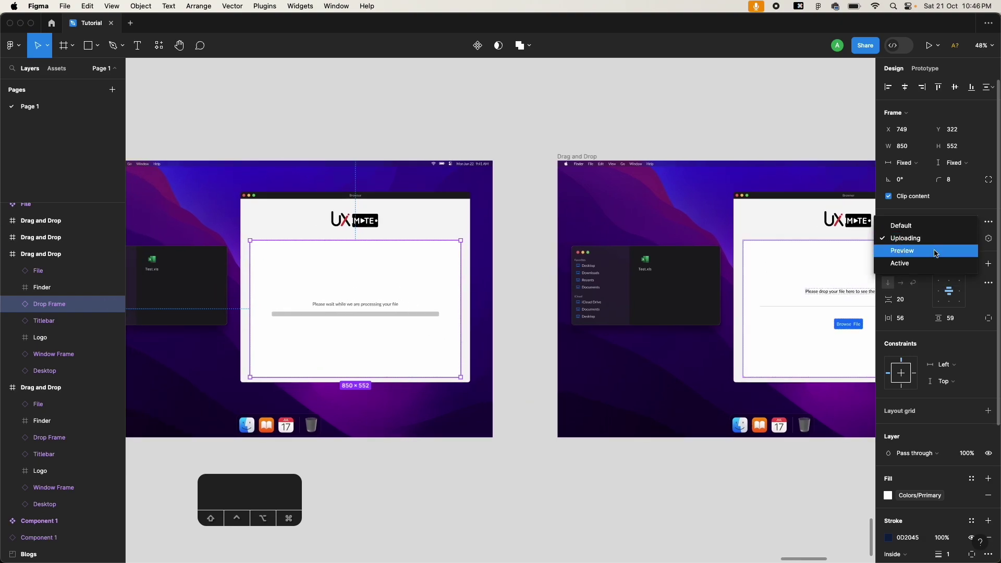
{"action": "left_click", "coordinate": [923, 263]}
{"action": "scroll", "coordinate": [514, 384], "scroll_direction": "left", "scroll_amount": 3}
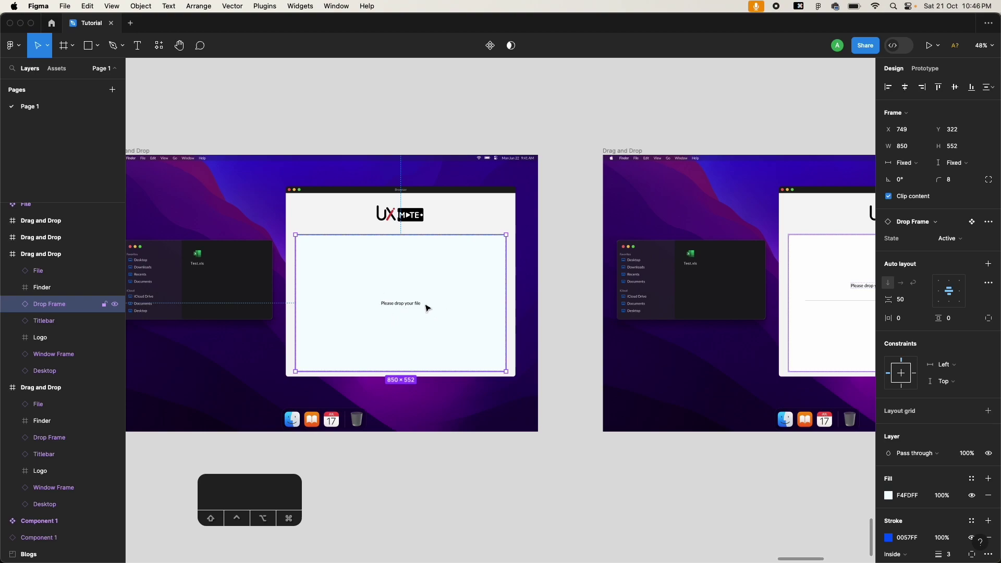
- Switch the Drop Frame instance in the third Drag and Drop frame to the Uploading state
{"action": "scroll", "coordinate": [446, 308], "scroll_direction": "right", "scroll_amount": 10}
{"action": "left_click", "coordinate": [516, 288]}
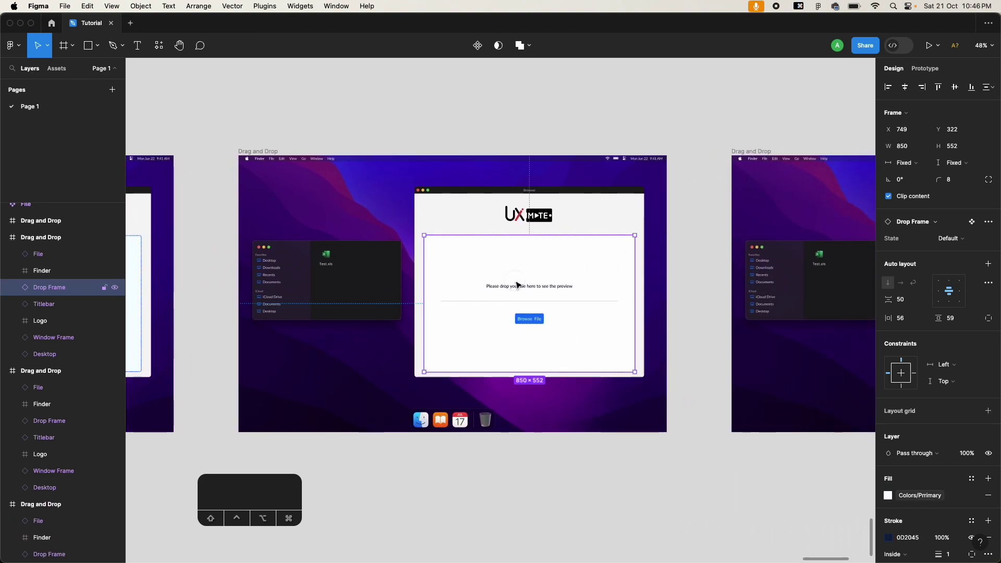
{"action": "left_click", "coordinate": [964, 238]}
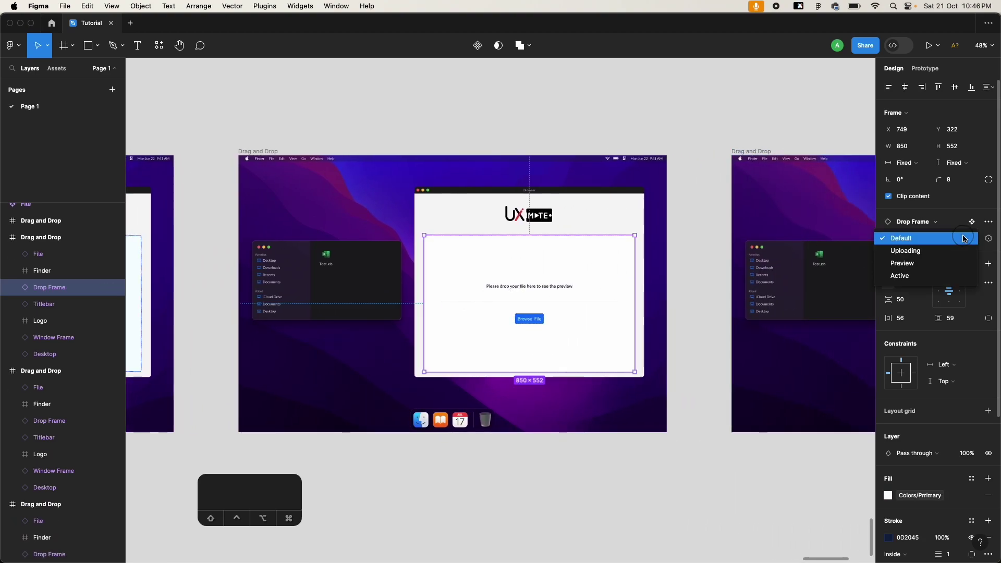
{"action": "left_click", "coordinate": [921, 253]}
{"action": "scroll", "coordinate": [617, 351], "scroll_direction": "right", "scroll_amount": 5}
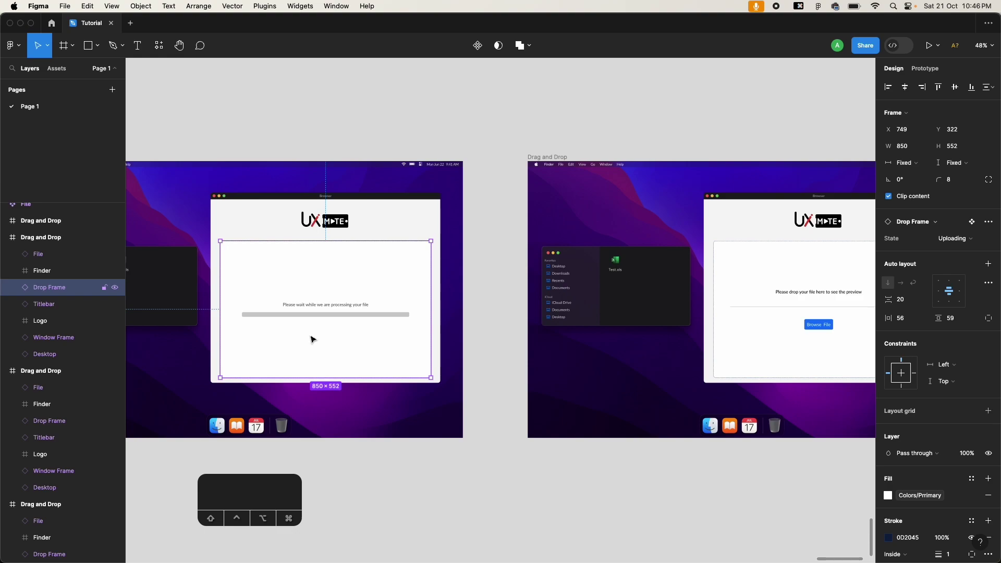
- Switch the Drop Frame instance in the fourth Drag and Drop frame to the Preview state
{"action": "scroll", "coordinate": [373, 315], "scroll_direction": "right", "scroll_amount": 8}
{"action": "left_click", "coordinate": [571, 282]}
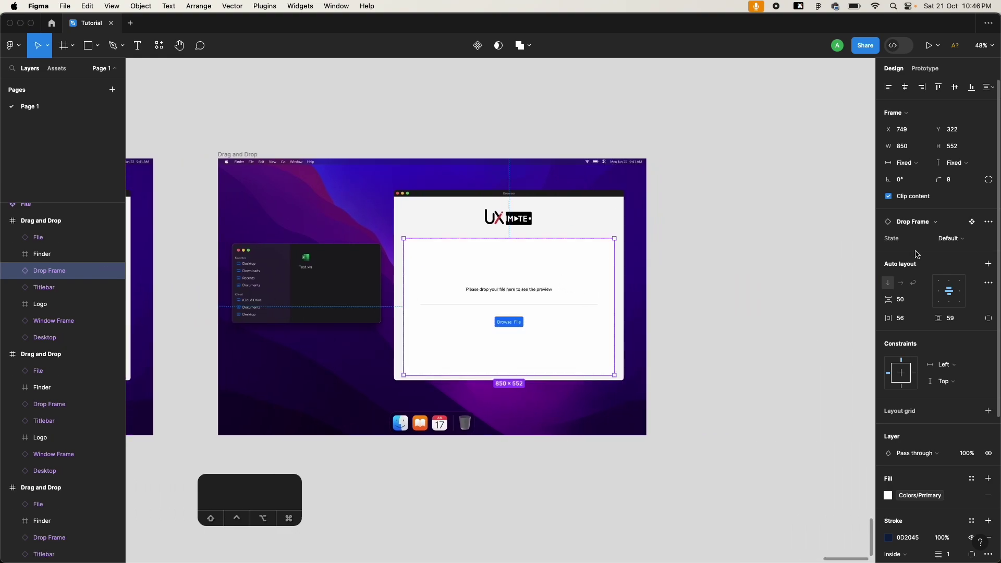
{"action": "left_click", "coordinate": [948, 238]}
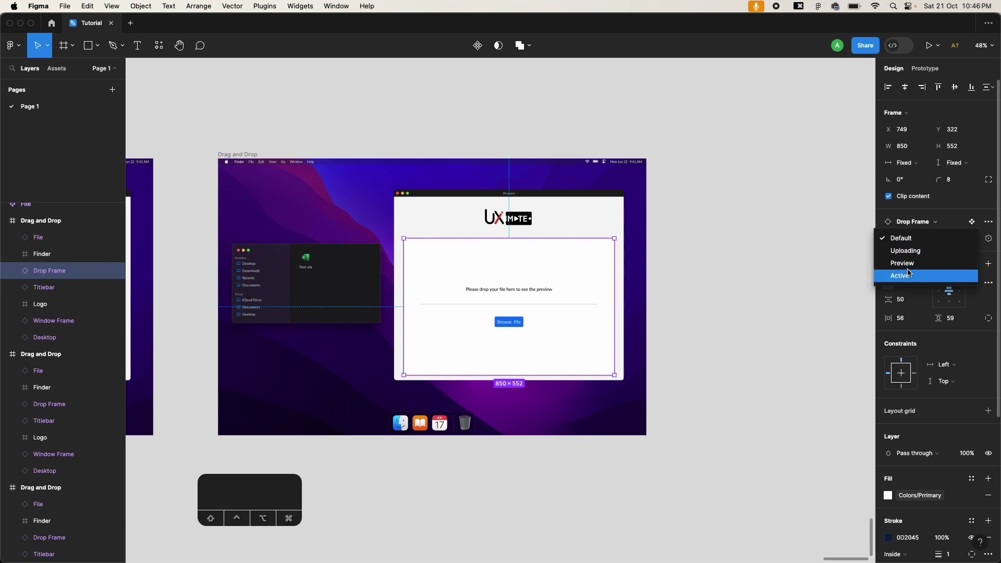
{"action": "left_click", "coordinate": [902, 263]}
{"action": "scroll", "coordinate": [469, 313], "scroll_direction": "left", "scroll_amount": 3}
{"action": "scroll", "coordinate": [676, 348], "scroll_direction": "down", "scroll_amount": 5}
{"action": "scroll", "coordinate": [485, 480], "scroll_direction": "left", "scroll_amount": 3}
{"action": "left_click", "coordinate": [484, 480]}
- Add a prototype connection from the File instance in the first Drag and Drop frame to the second Drag and Drop frame
{"action": "scroll", "coordinate": [261, 355], "scroll_direction": "up", "scroll_amount": 5}
{"action": "scroll", "coordinate": [263, 359], "scroll_direction": "left", "scroll_amount": 8}
{"action": "scroll", "coordinate": [263, 360], "scroll_direction": "left", "scroll_amount": 3}
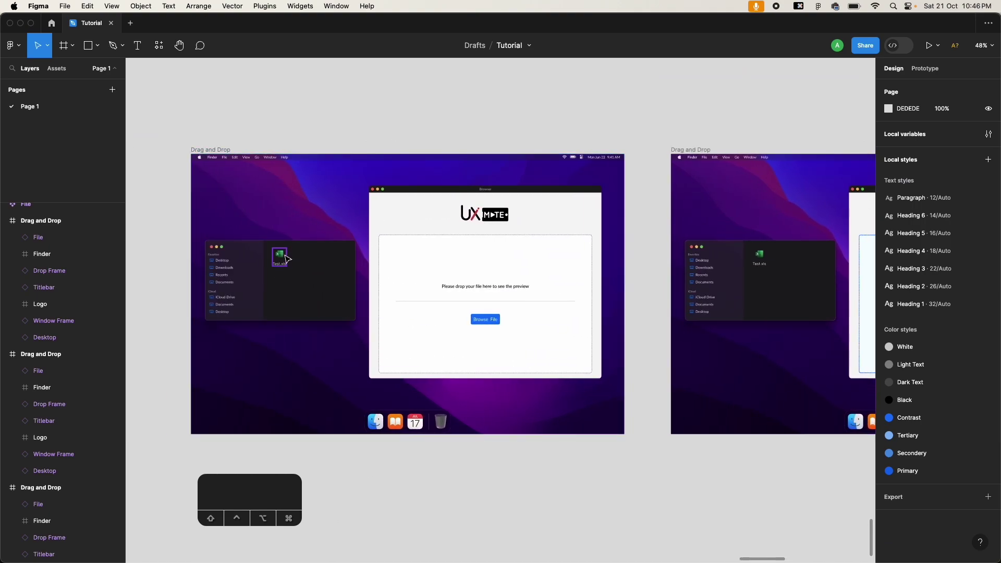
{"action": "scroll", "coordinate": [346, 248], "scroll_direction": "up", "scroll_amount": 3}
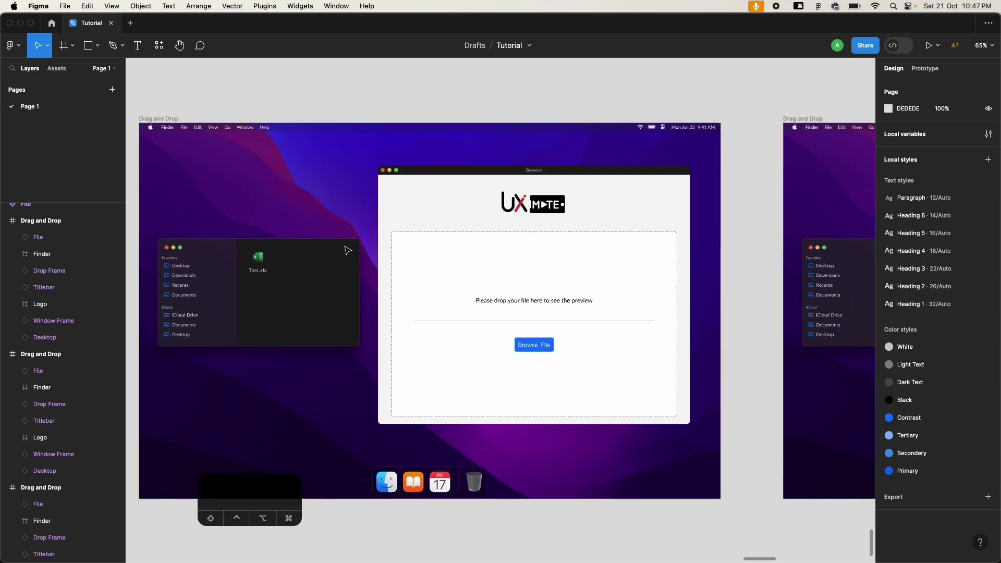
{"action": "left_click", "coordinate": [248, 269]}
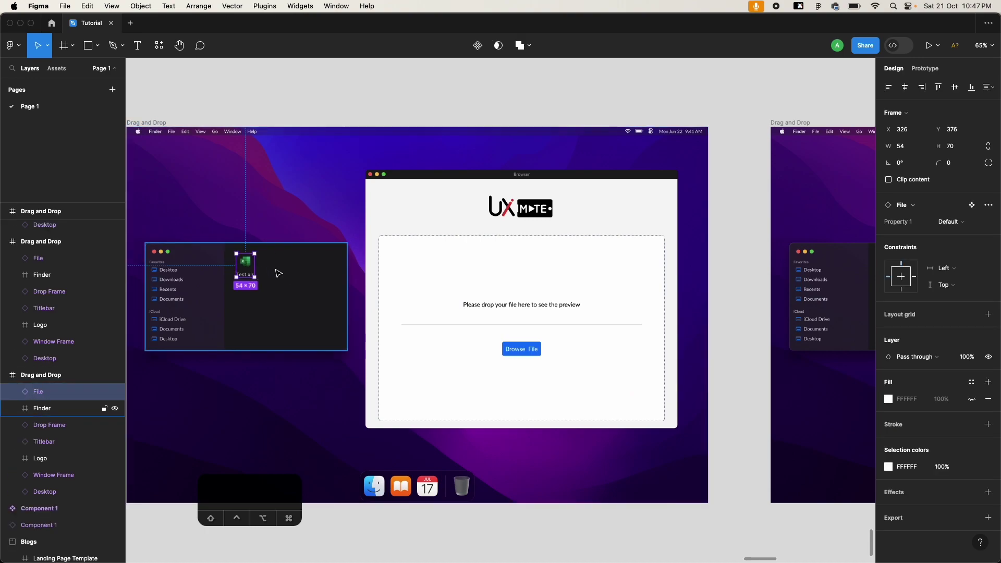
{"action": "scroll", "coordinate": [264, 274], "scroll_direction": "down", "scroll_amount": 5}
{"action": "scroll", "coordinate": [252, 269], "scroll_direction": "up", "scroll_amount": 5}
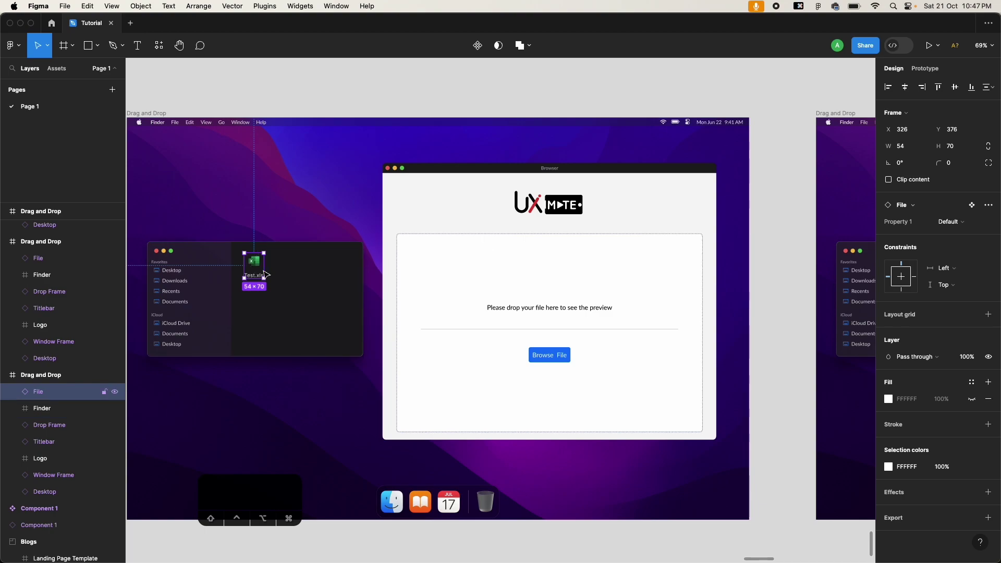
{"action": "left_click", "coordinate": [926, 68]}
{"action": "left_click_drag", "start_coordinate": [263, 266], "coordinate": [834, 235]}
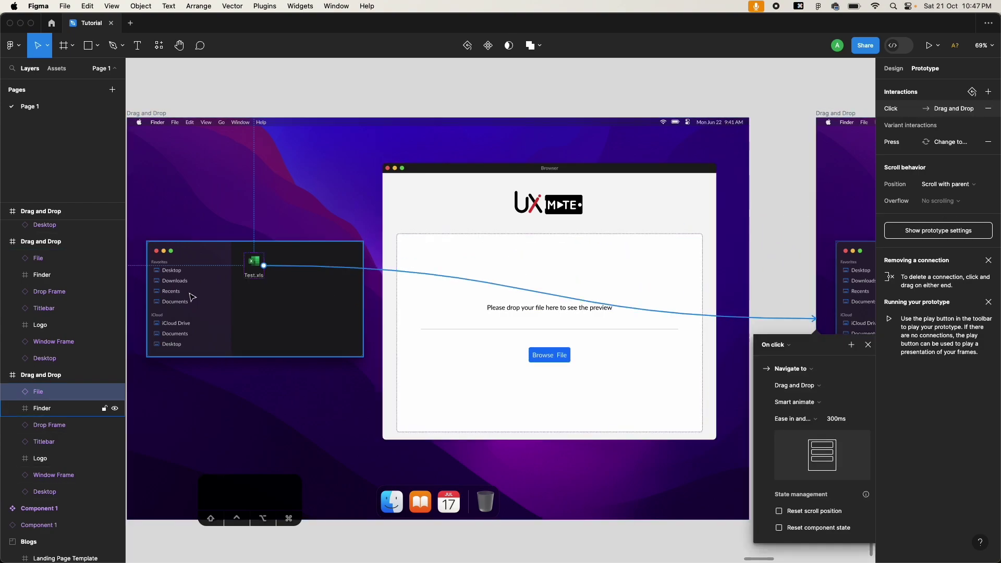
- Change the trigger of the File instance's connection to the second Drag and Drop frame to On drag
{"action": "scroll", "coordinate": [272, 272], "scroll_direction": "right", "scroll_amount": 5}
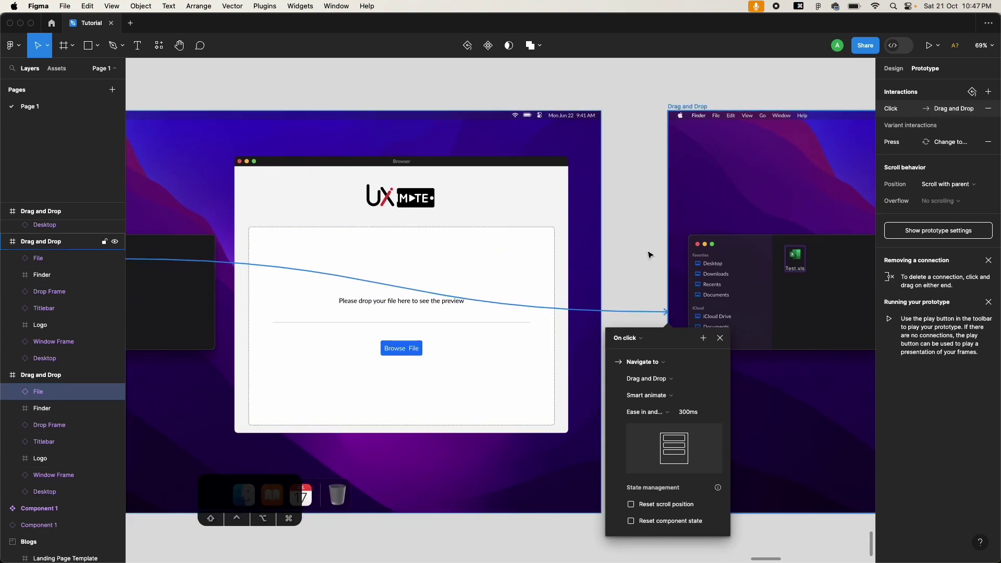
{"action": "scroll", "coordinate": [755, 141], "scroll_direction": "right", "scroll_amount": 12}
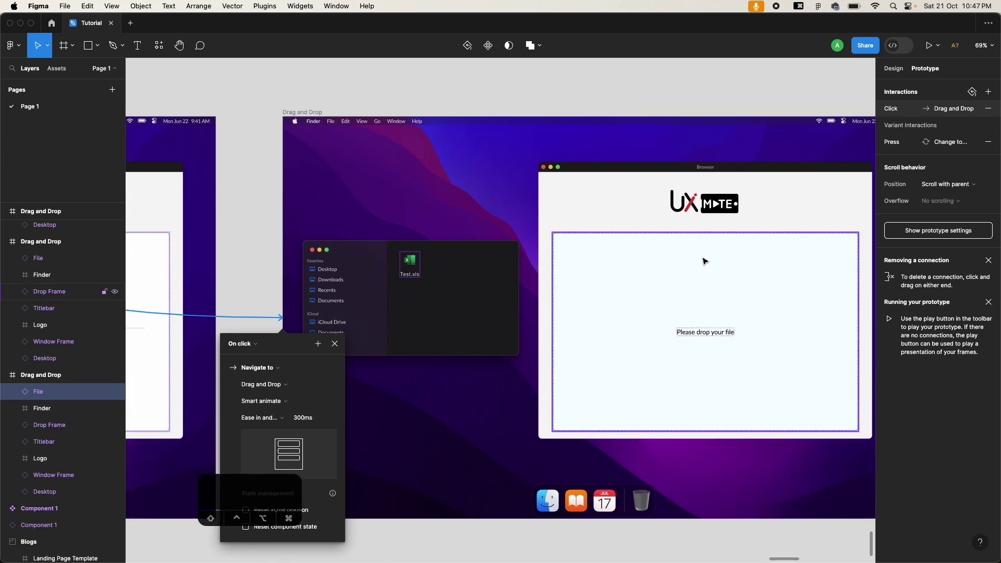
{"action": "scroll", "coordinate": [720, 345], "scroll_direction": "down", "scroll_amount": 2}
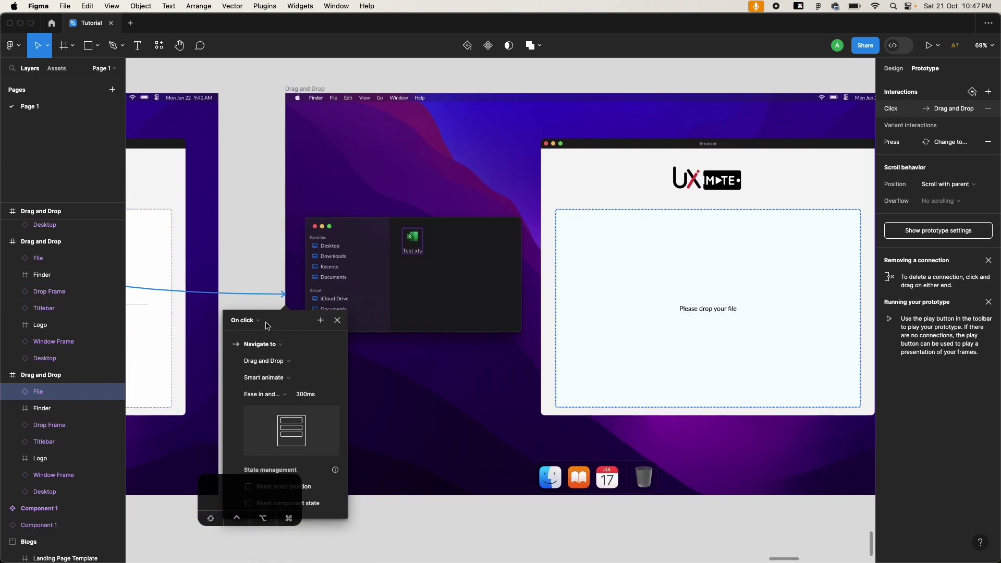
{"action": "left_click", "coordinate": [268, 322]}
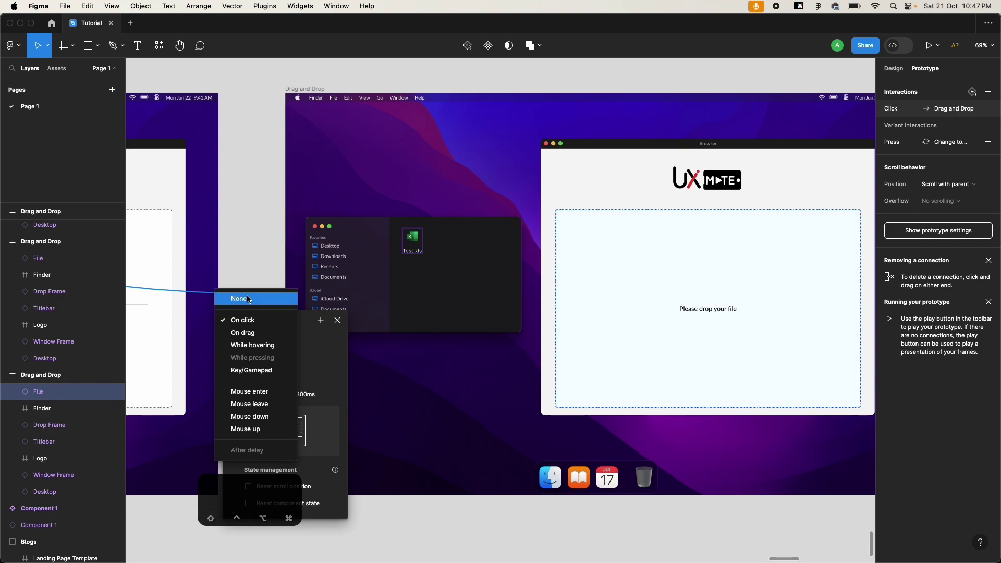
{"action": "left_click", "coordinate": [255, 333]}
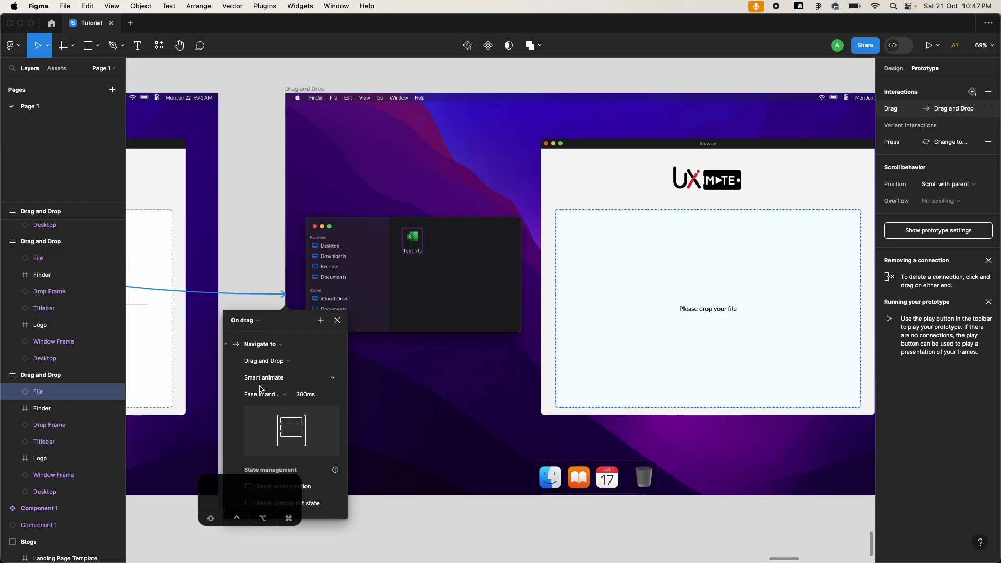
{"action": "scroll", "coordinate": [293, 384], "scroll_direction": "down", "scroll_amount": 3}
{"action": "left_click", "coordinate": [328, 354]}
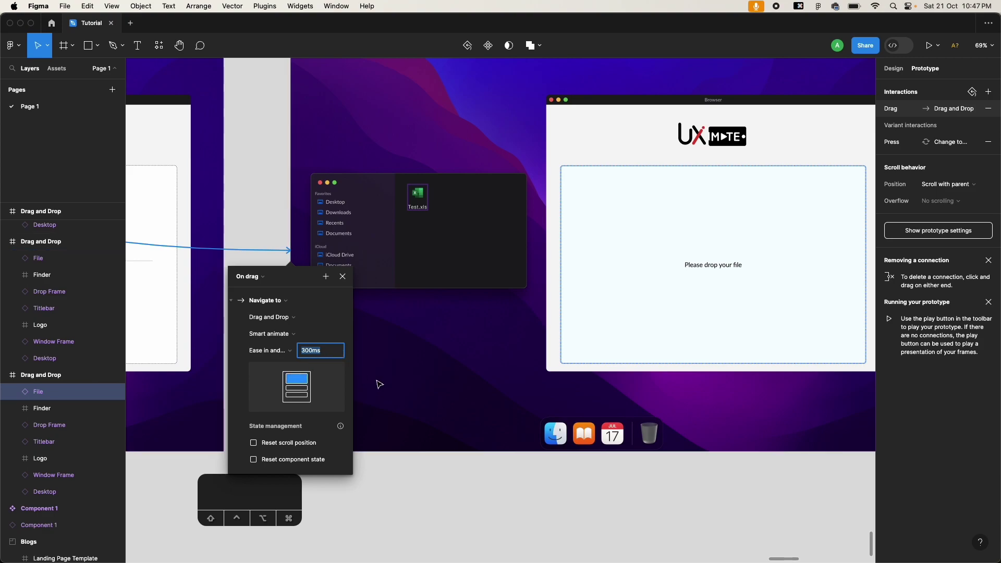
{"action": "scroll", "coordinate": [428, 499], "scroll_direction": "right", "scroll_amount": 3}
{"action": "left_click", "coordinate": [427, 499]}
- Connect the second Drag and Drop frame to the third Drag and Drop frame in the prototype
{"action": "scroll", "coordinate": [427, 500], "scroll_direction": "down", "scroll_amount": 5}
{"action": "scroll", "coordinate": [428, 498], "scroll_direction": "right", "scroll_amount": 2}
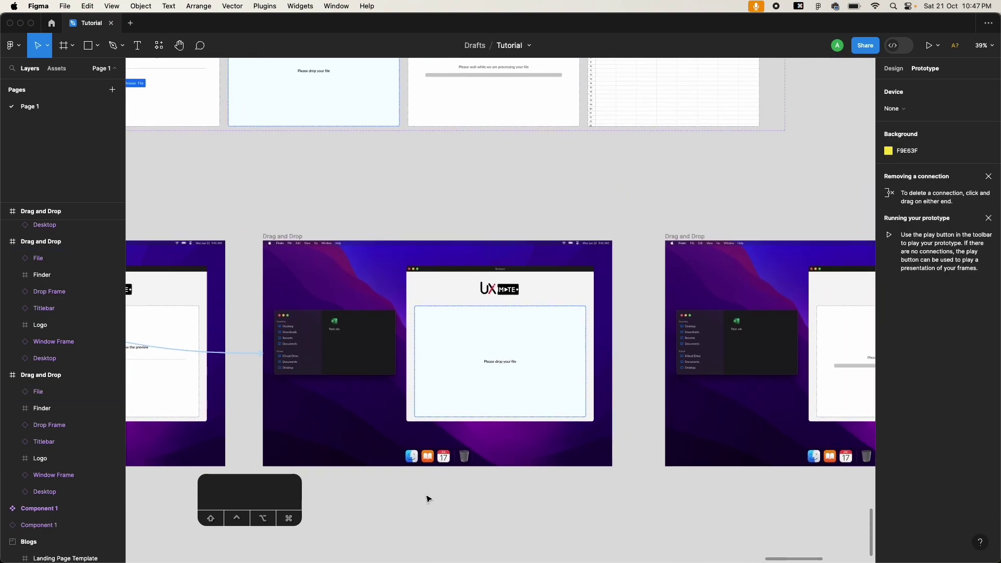
{"action": "left_click", "coordinate": [252, 236]}
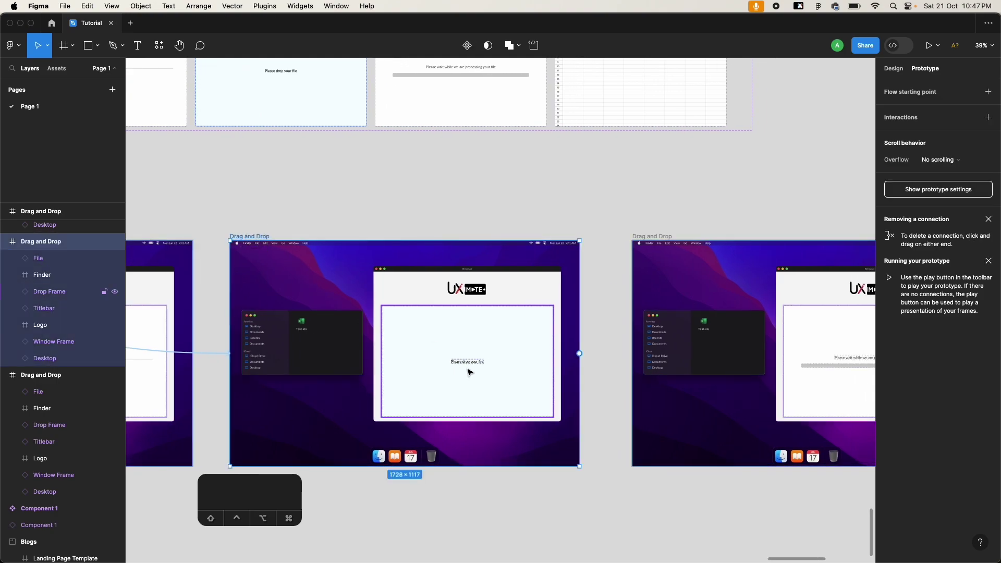
{"action": "scroll", "coordinate": [409, 397], "scroll_direction": "right", "scroll_amount": 2}
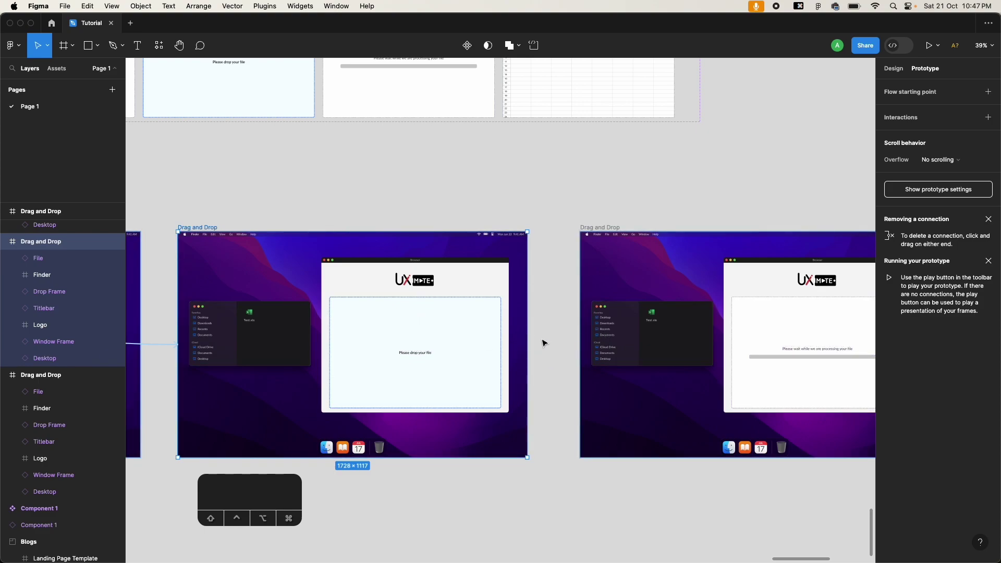
{"action": "left_click_drag", "start_coordinate": [527, 344], "coordinate": [620, 278]}
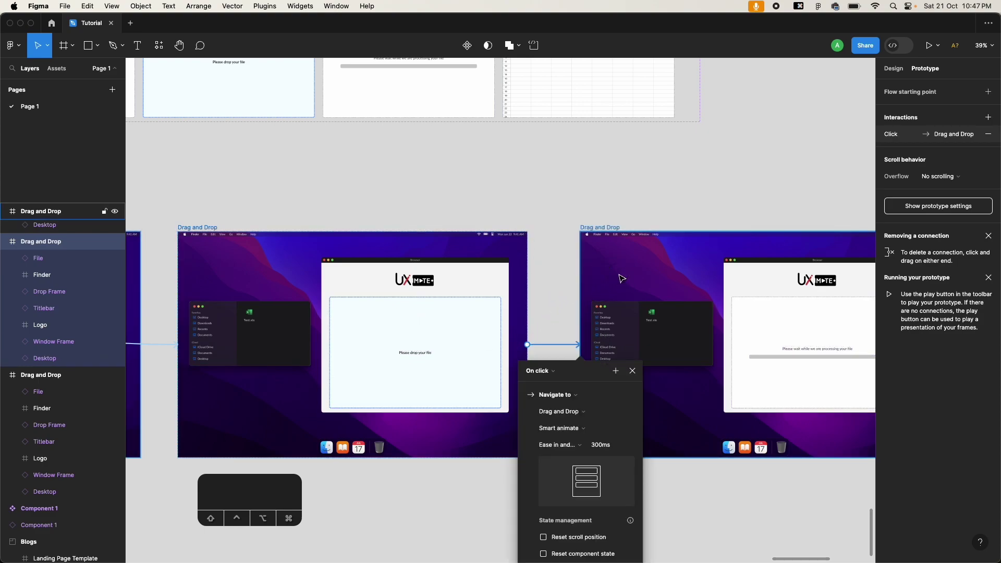
- Set the connection from the second to the third Drag and Drop frame to trigger After delay, with a delay of 100 ms
{"action": "left_click", "coordinate": [552, 370]}
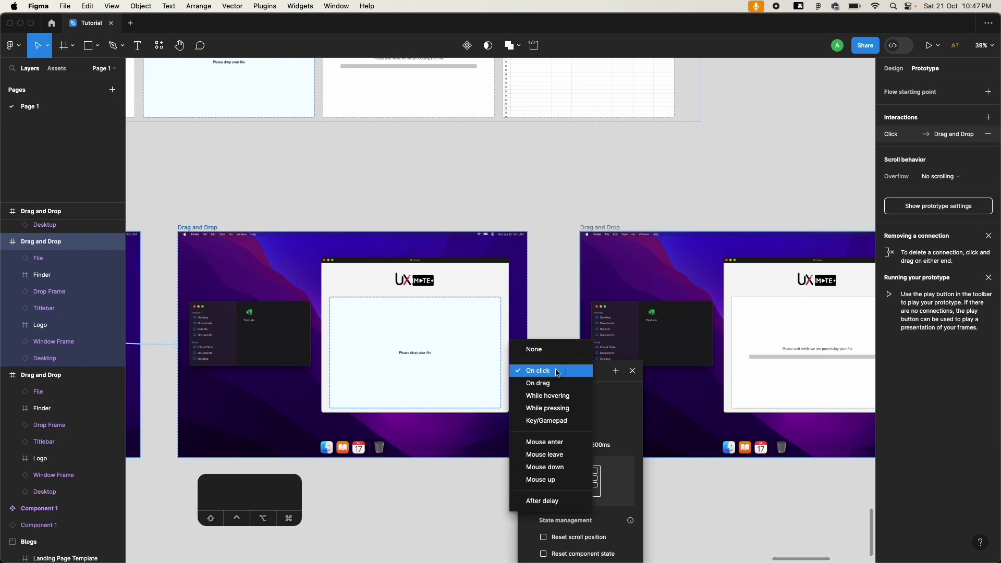
{"action": "left_click", "coordinate": [533, 502]}
{"action": "left_click", "coordinate": [557, 391]}
{"action": "double_click", "coordinate": [558, 391]}
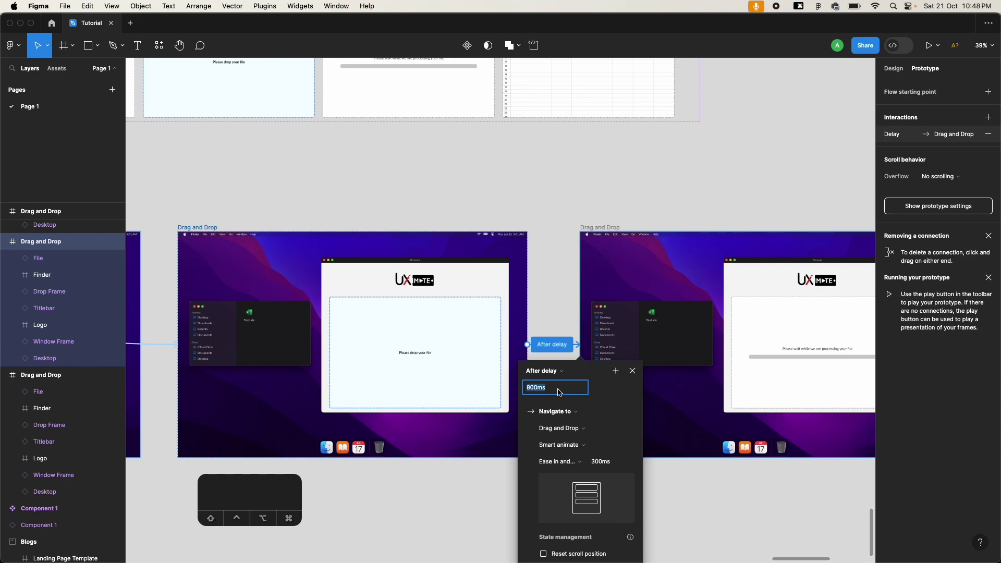
{"action": "type", "text": "300"}
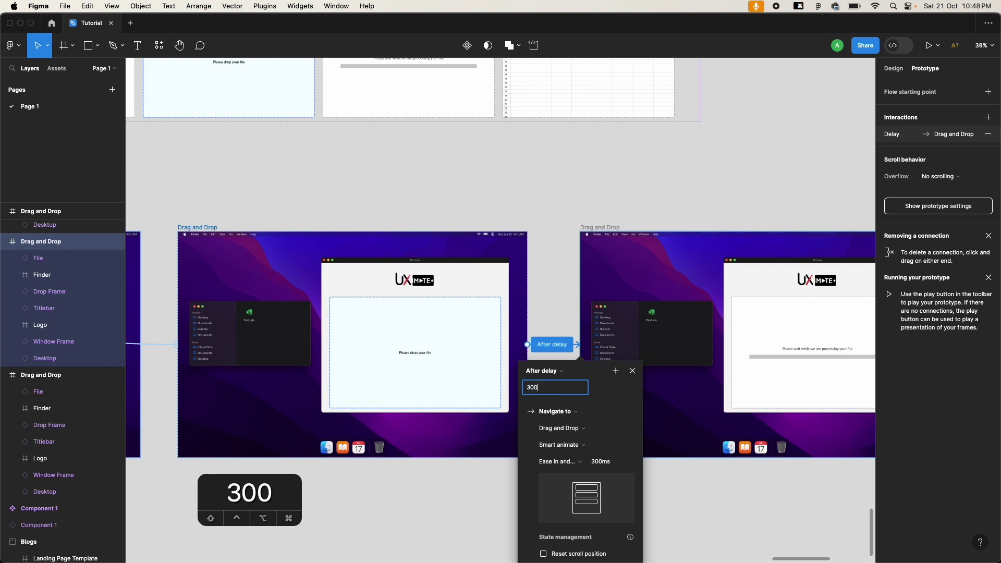
{"action": "left_click", "coordinate": [624, 468]}
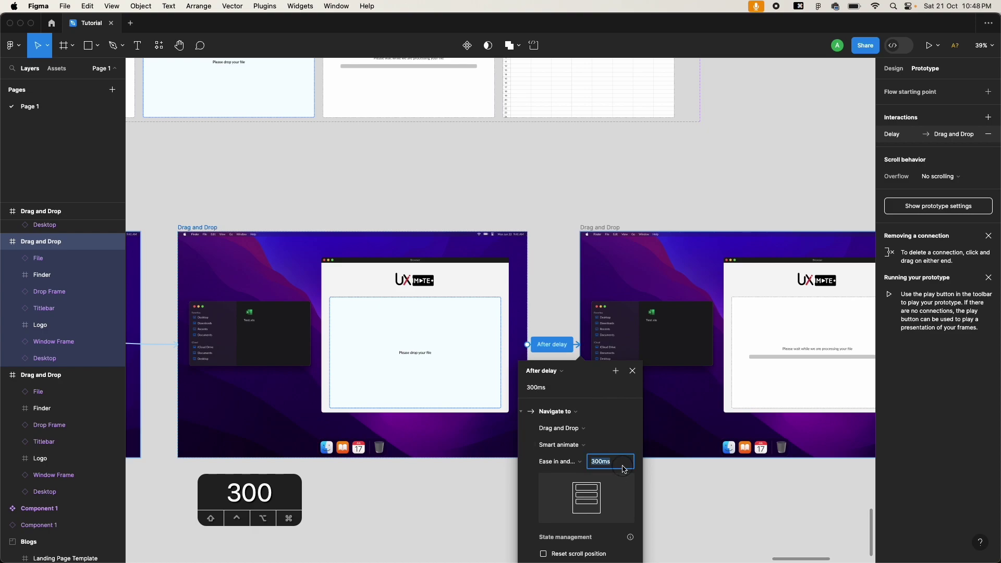
{"action": "left_click", "coordinate": [555, 387]}
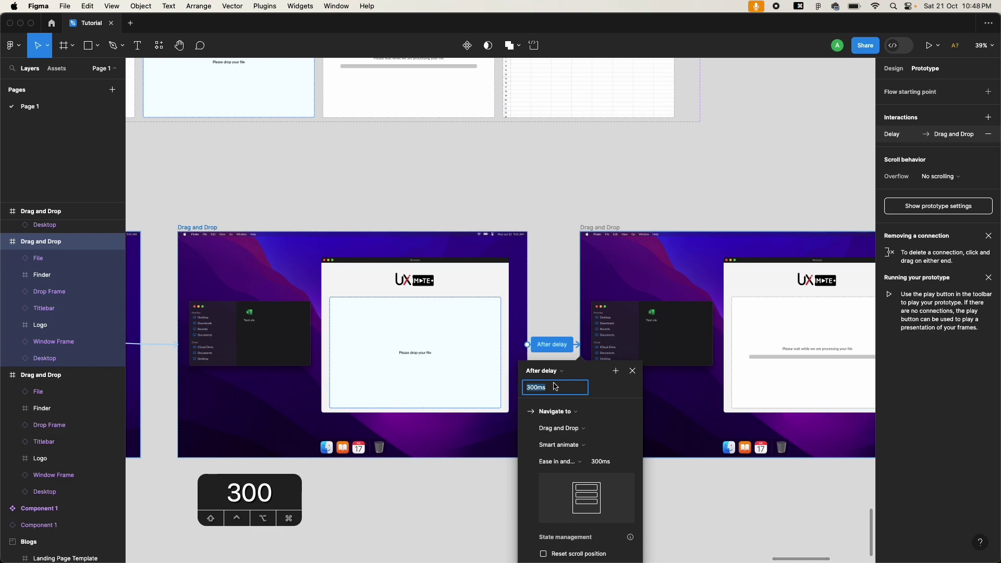
{"action": "type", "text": "100"}
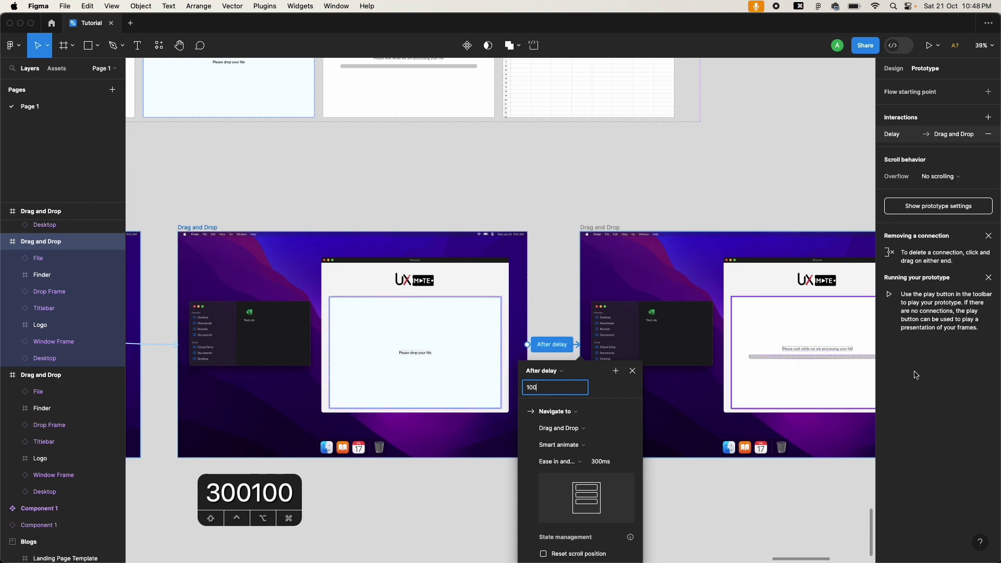
- Set the animation duration of the connection from the second to the third Drag and Drop frame to 100 ms
{"action": "scroll", "coordinate": [792, 373], "scroll_direction": "right", "scroll_amount": 3}
{"action": "scroll", "coordinate": [793, 374], "scroll_direction": "down", "scroll_amount": 1}
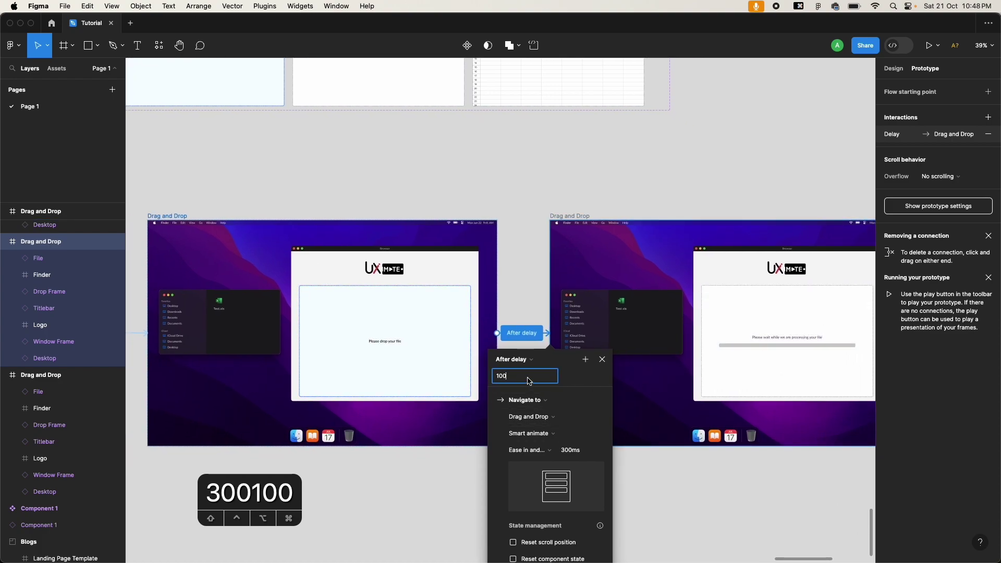
{"action": "left_click", "coordinate": [581, 451]}
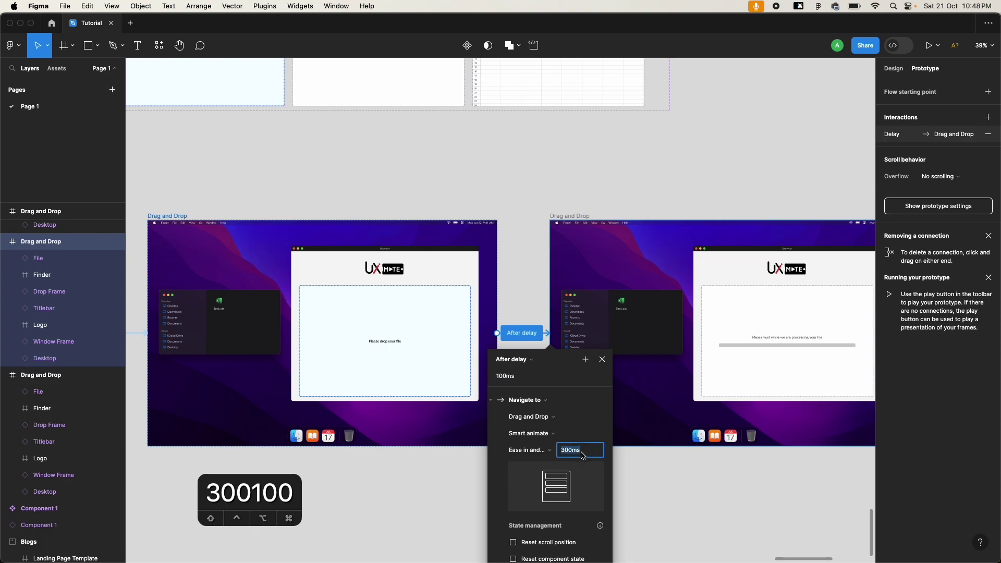
{"action": "type", "text": "100"}
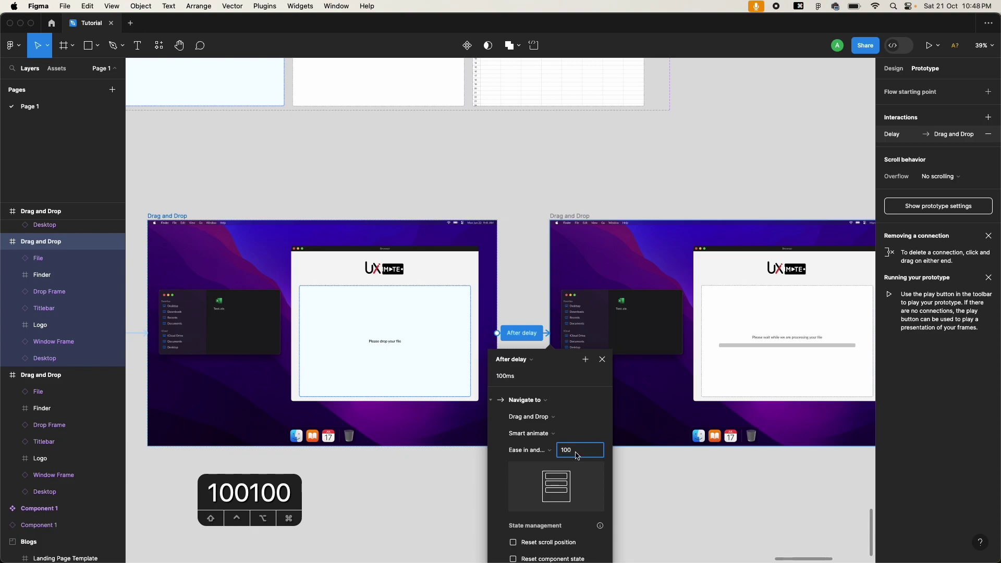
{"action": "left_click", "coordinate": [465, 487]}
- Connect the third Drag and Drop frame to the fourth Drag and Drop frame in the prototype
{"action": "scroll", "coordinate": [502, 502], "scroll_direction": "right", "scroll_amount": 10}
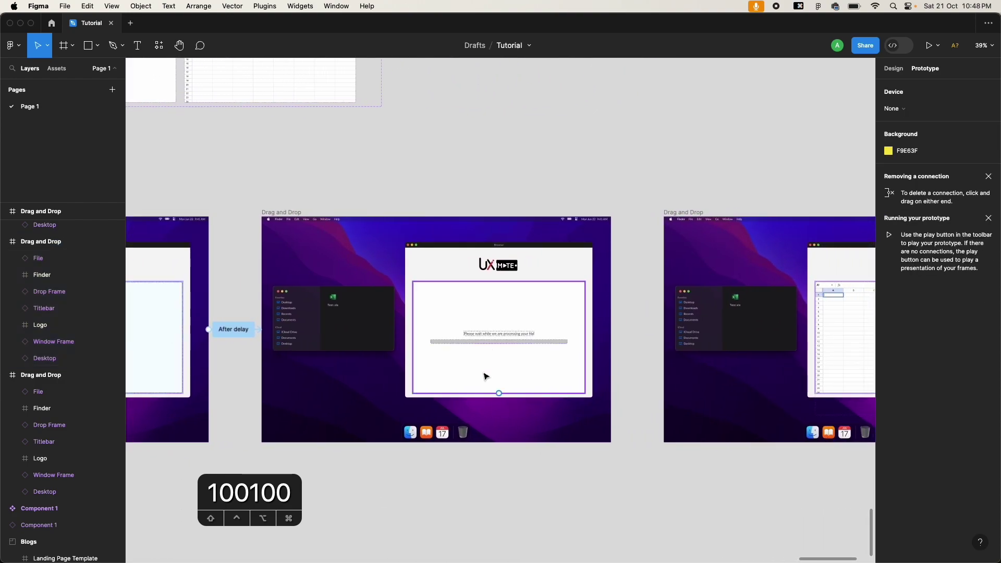
{"action": "left_click", "coordinate": [283, 212]}
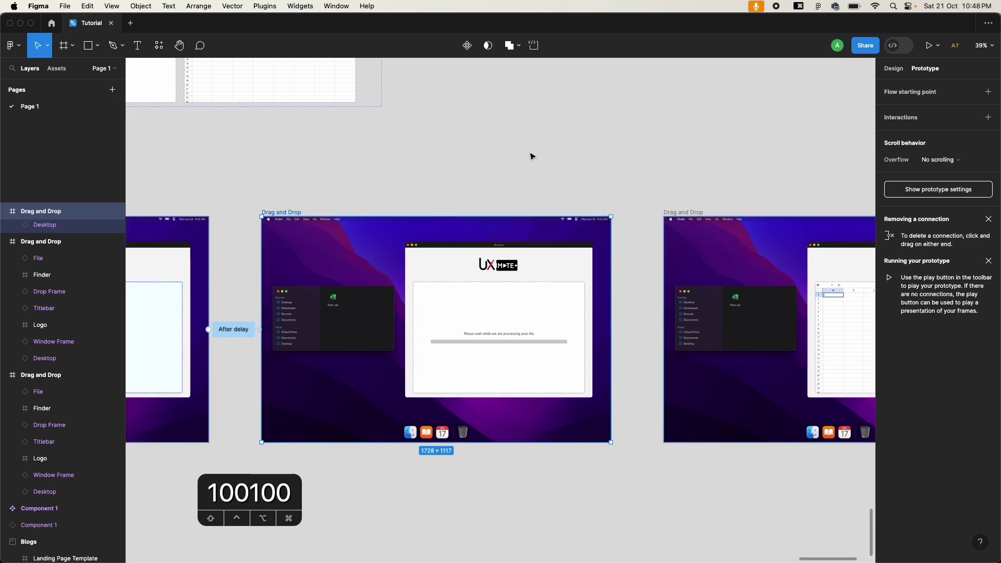
{"action": "left_click_drag", "start_coordinate": [611, 330], "coordinate": [682, 258]}
{"action": "scroll", "coordinate": [344, 199], "scroll_direction": "up", "scroll_amount": 1}
{"action": "scroll", "coordinate": [344, 199], "scroll_direction": "down", "scroll_amount": 5}
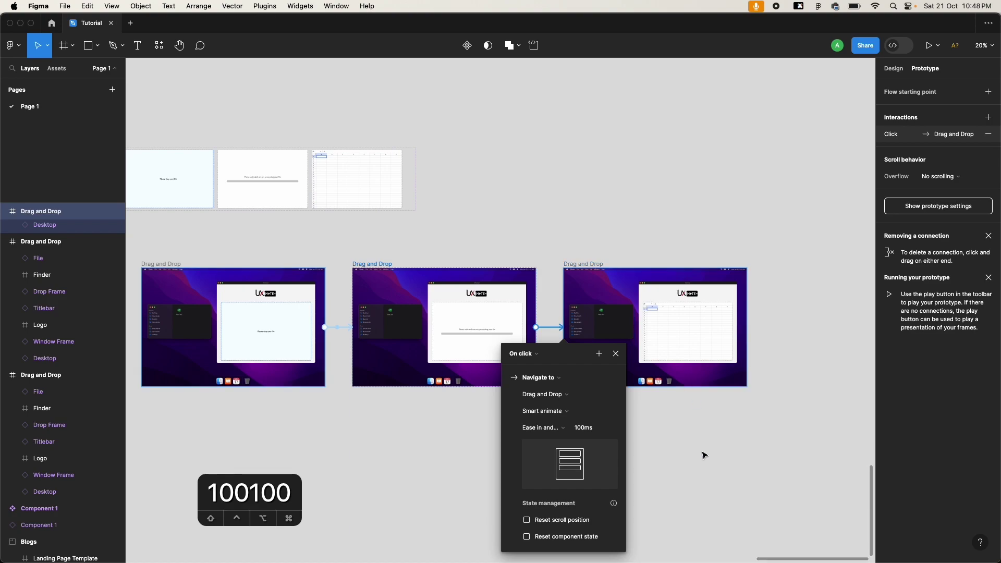
{"action": "scroll", "coordinate": [695, 455], "scroll_direction": "up", "scroll_amount": 5}
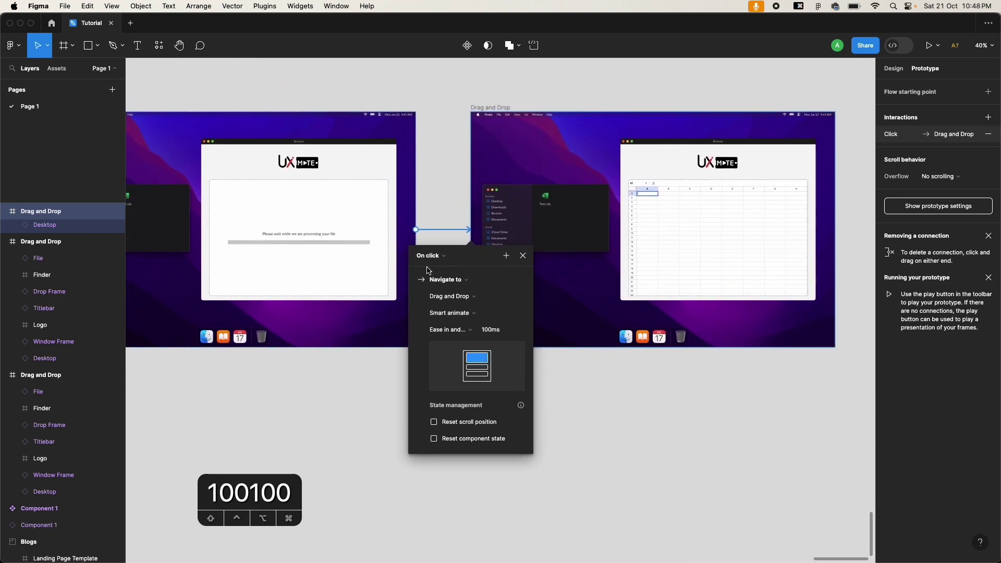
- Set the connection from the third to the fourth Drag and Drop frame to trigger After delay, with a delay of 1500 ms
{"action": "left_click", "coordinate": [431, 256]}
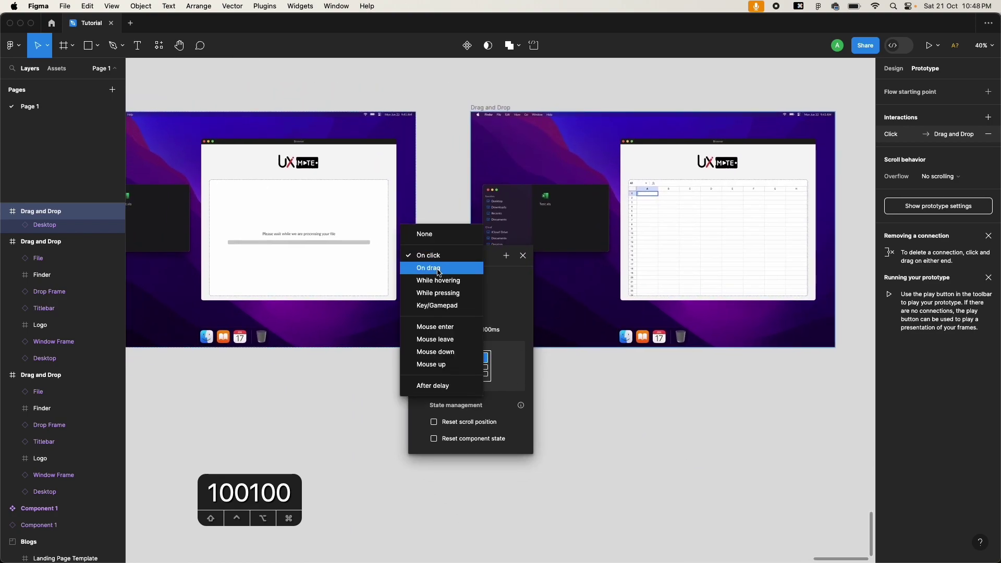
{"action": "left_click", "coordinate": [431, 387]}
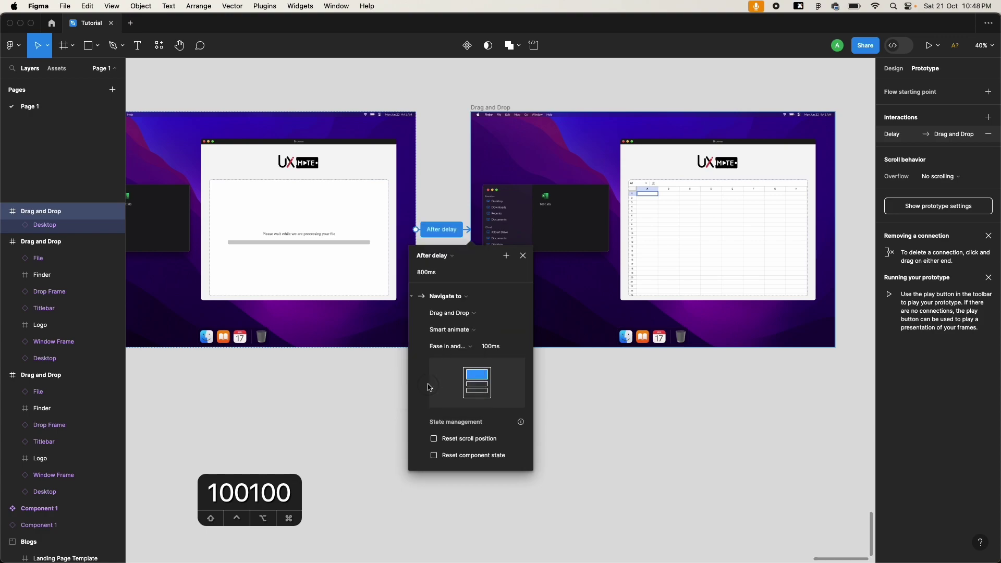
{"action": "left_click", "coordinate": [456, 275]}
{"action": "type", "text": "1"}
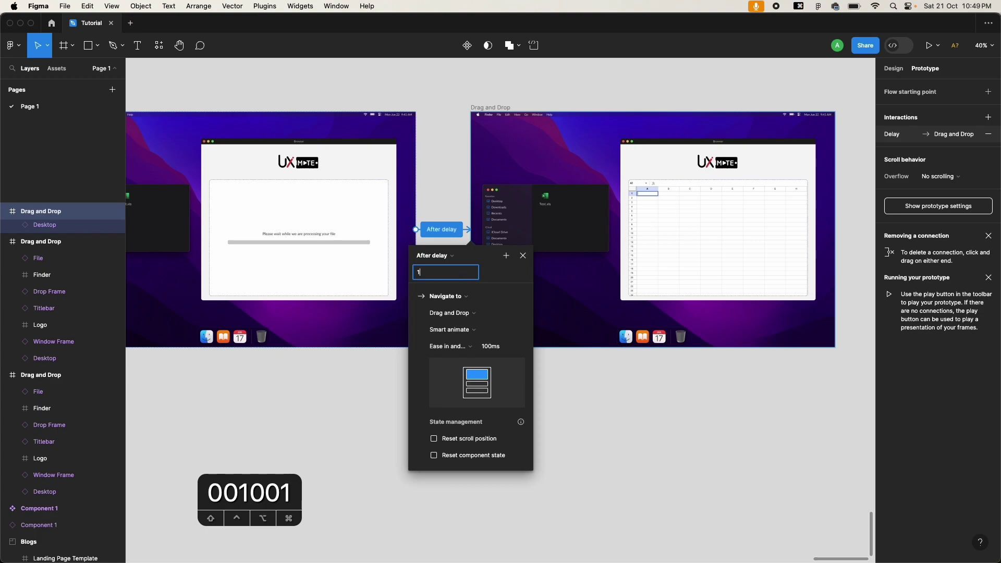
{"action": "type", "text": "500"}
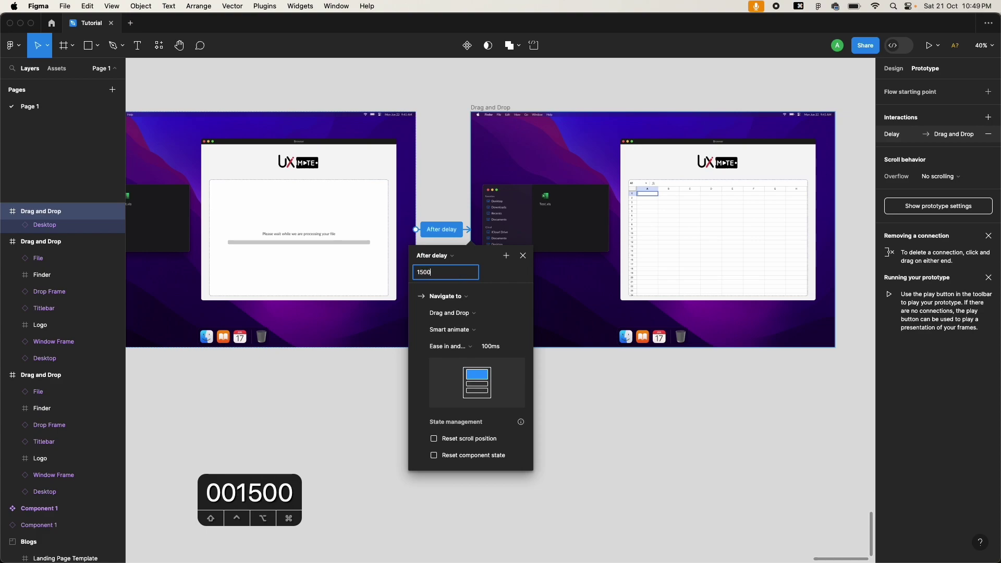
- Set the animation duration of the connection from the third to the fourth Drag and Drop frame to 300 ms
{"action": "left_click", "coordinate": [513, 347]}
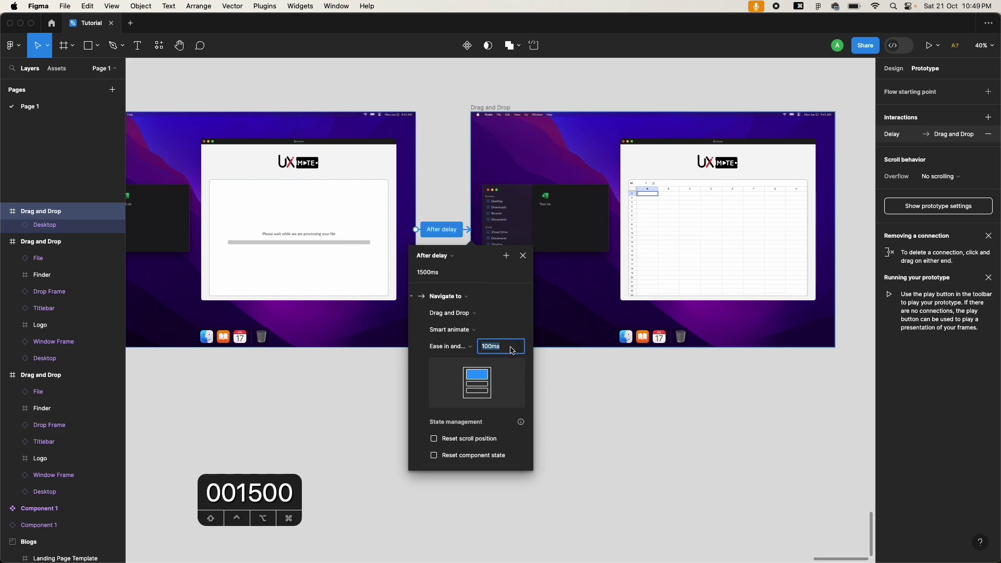
{"action": "type", "text": "300"}
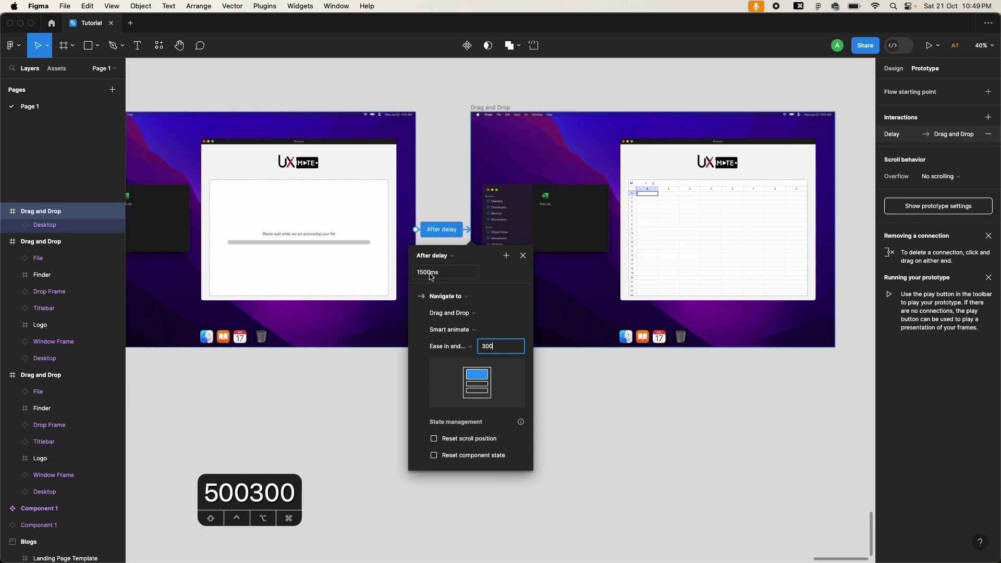
{"action": "left_click", "coordinate": [518, 279]}
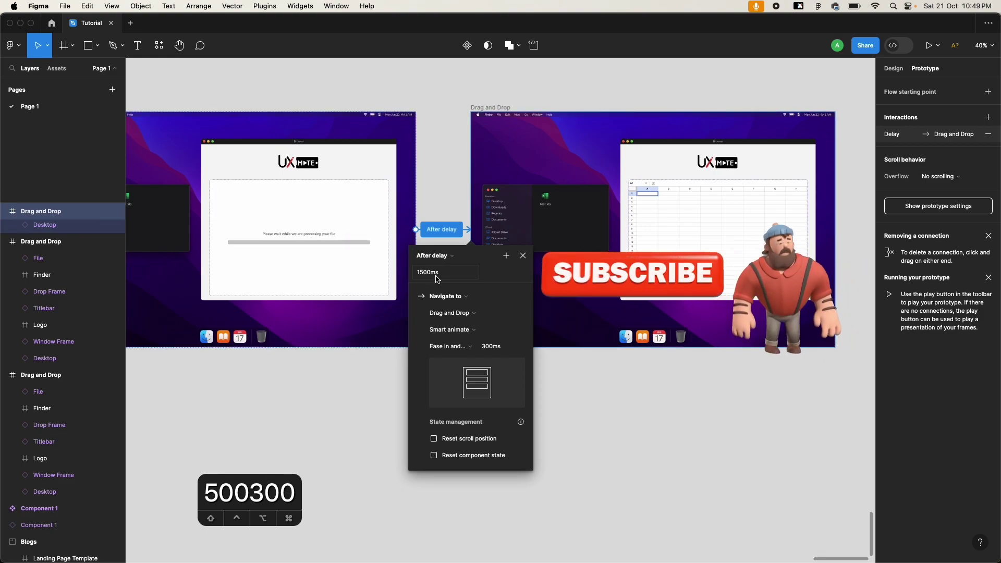
{"action": "left_click", "coordinate": [367, 404]}
- Examine the first and second Drag and Drop frames and the prototype connection between them
{"action": "scroll", "coordinate": [366, 404], "scroll_direction": "down", "scroll_amount": 5}
{"action": "scroll", "coordinate": [367, 404], "scroll_direction": "left", "scroll_amount": 3}
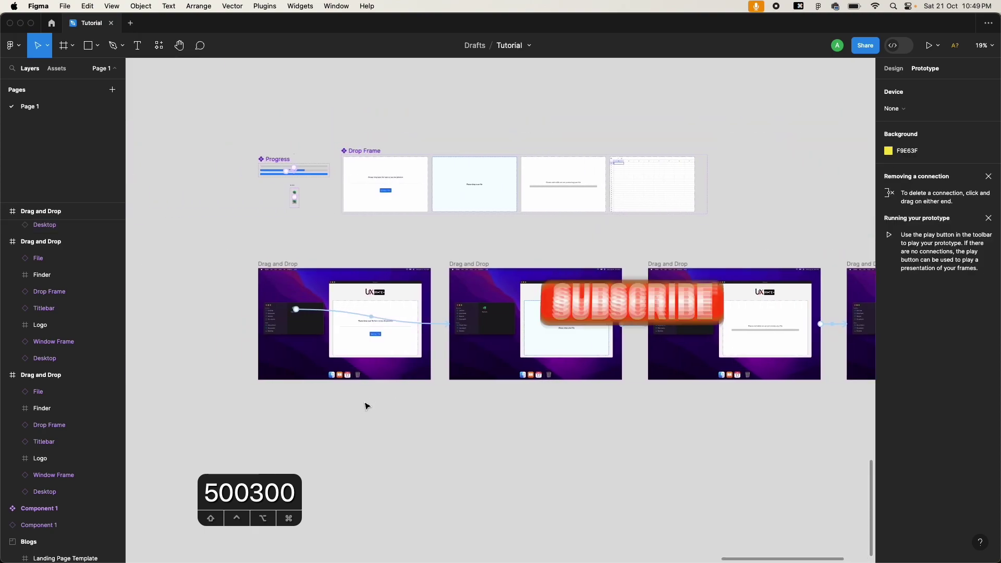
{"action": "scroll", "coordinate": [497, 290], "scroll_direction": "up", "scroll_amount": 2}
{"action": "scroll", "coordinate": [498, 290], "scroll_direction": "up", "scroll_amount": 5}
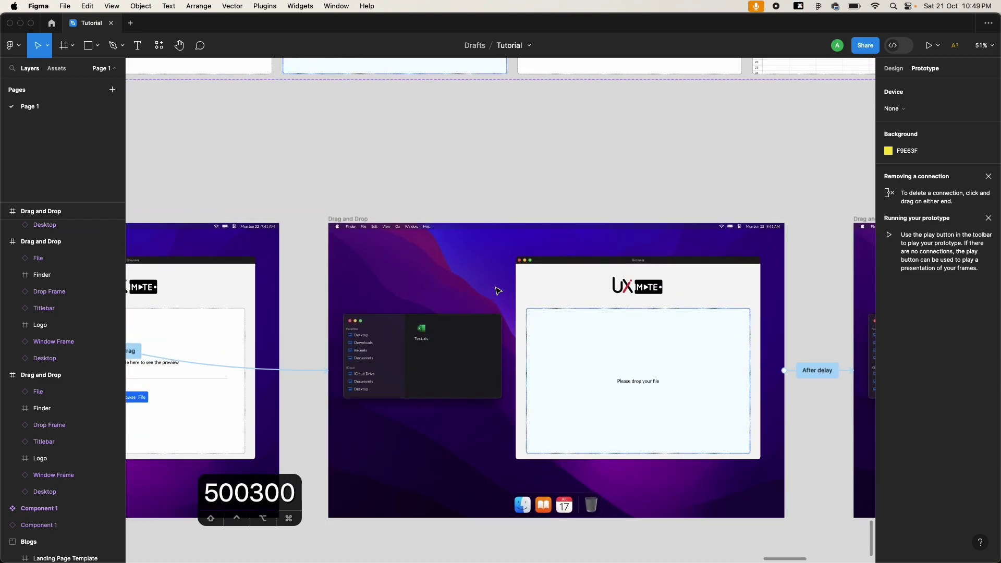
{"action": "scroll", "coordinate": [498, 290], "scroll_direction": "left", "scroll_amount": 10}
{"action": "scroll", "coordinate": [305, 307], "scroll_direction": "down", "scroll_amount": 4}
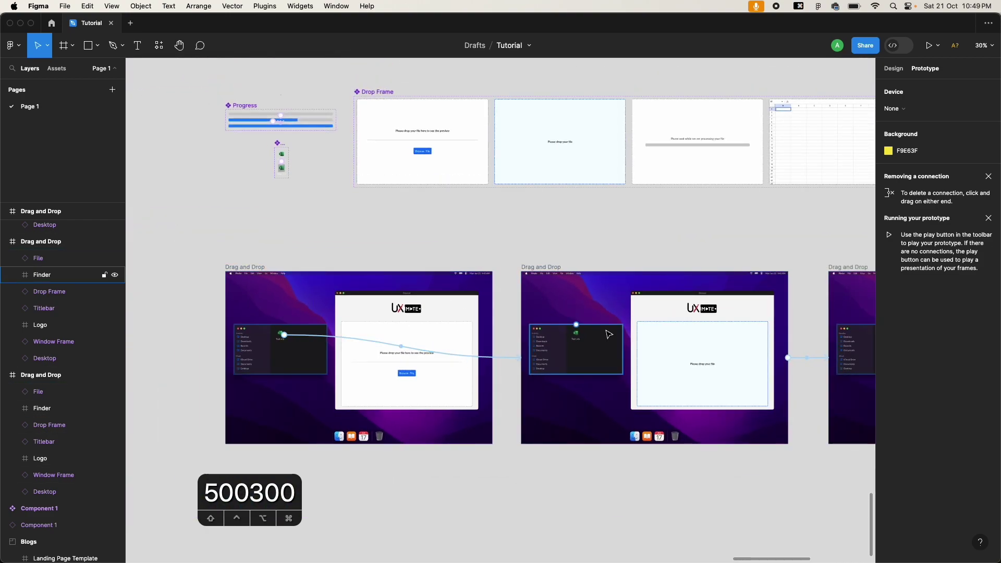
{"action": "scroll", "coordinate": [668, 335], "scroll_direction": "right", "scroll_amount": 3}
{"action": "scroll", "coordinate": [668, 335], "scroll_direction": "down", "scroll_amount": 1}
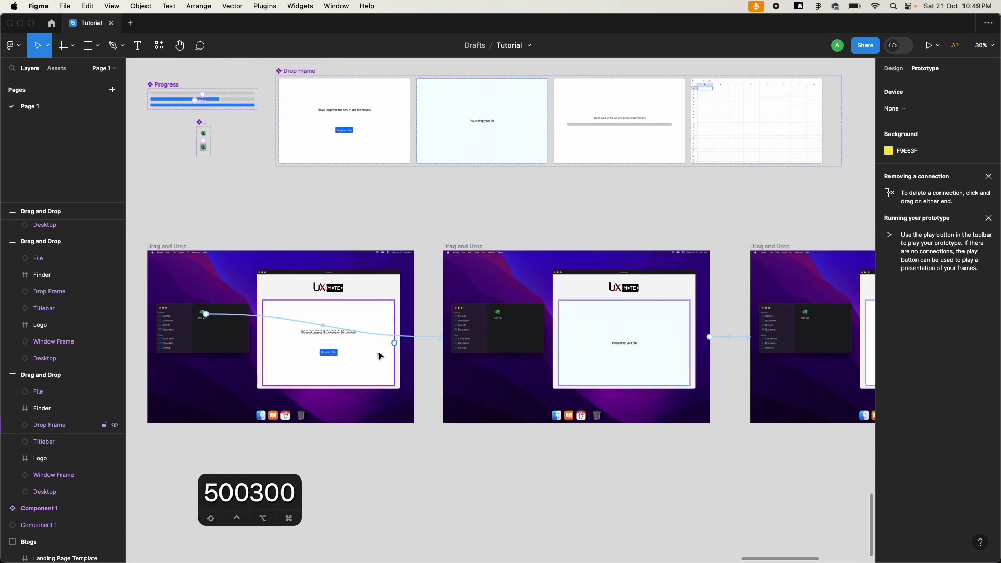
{"action": "scroll", "coordinate": [157, 321], "scroll_direction": "up", "scroll_amount": 5}
{"action": "left_click", "coordinate": [366, 328]}
{"action": "scroll", "coordinate": [367, 329], "scroll_direction": "right", "scroll_amount": 5}
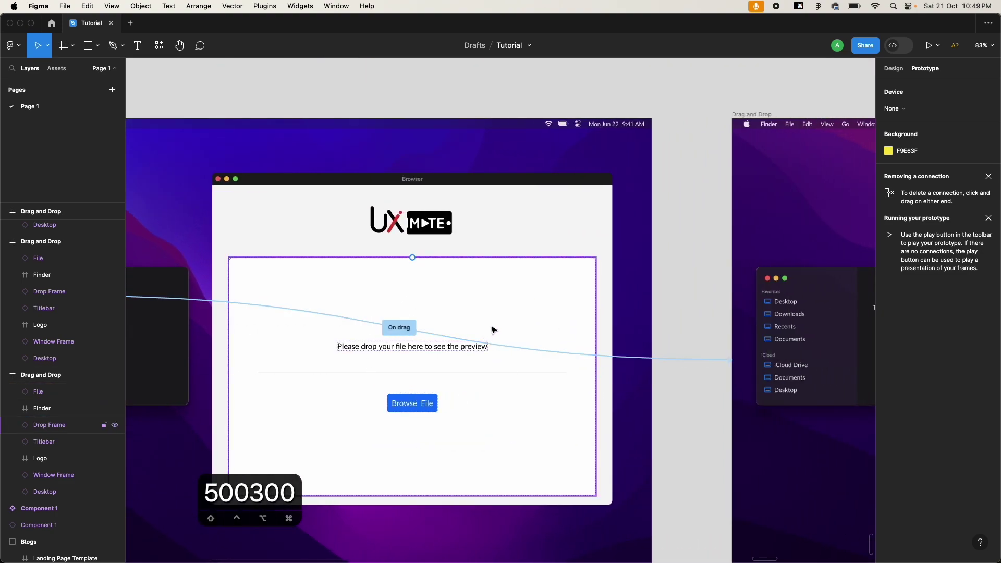
{"action": "scroll", "coordinate": [493, 329], "scroll_direction": "right", "scroll_amount": 5}
{"action": "scroll", "coordinate": [493, 329], "scroll_direction": "right", "scroll_amount": 7}
- Move the File instance in the second Drag and Drop frame from the Finder window into the drop area, at about X 799, Y 458
{"action": "left_click", "coordinate": [893, 69]}
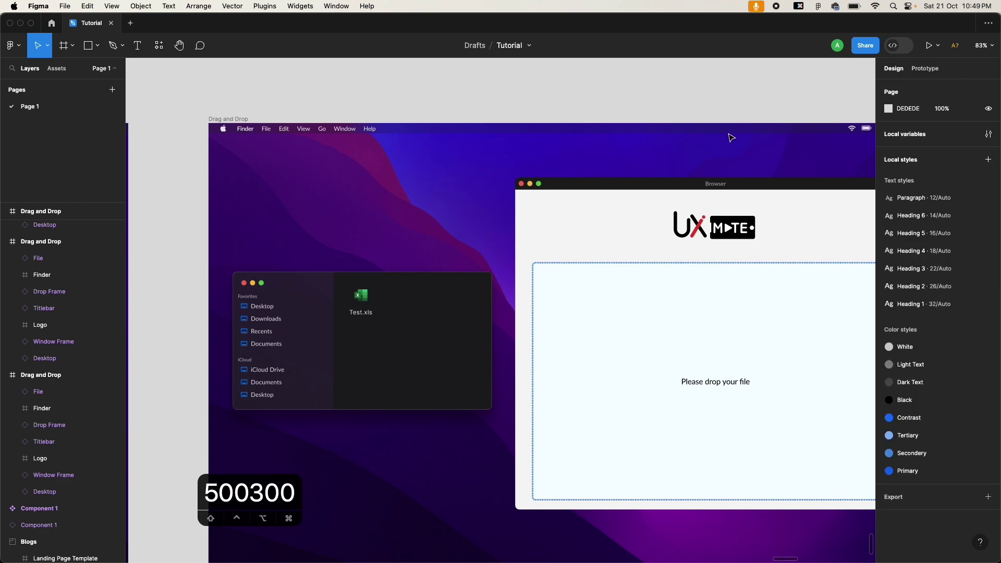
{"action": "scroll", "coordinate": [580, 255], "scroll_direction": "right", "scroll_amount": 1}
{"action": "scroll", "coordinate": [580, 254], "scroll_direction": "down", "scroll_amount": 1}
{"action": "scroll", "coordinate": [580, 255], "scroll_direction": "right", "scroll_amount": 2}
{"action": "scroll", "coordinate": [346, 230], "scroll_direction": "down", "scroll_amount": 5}
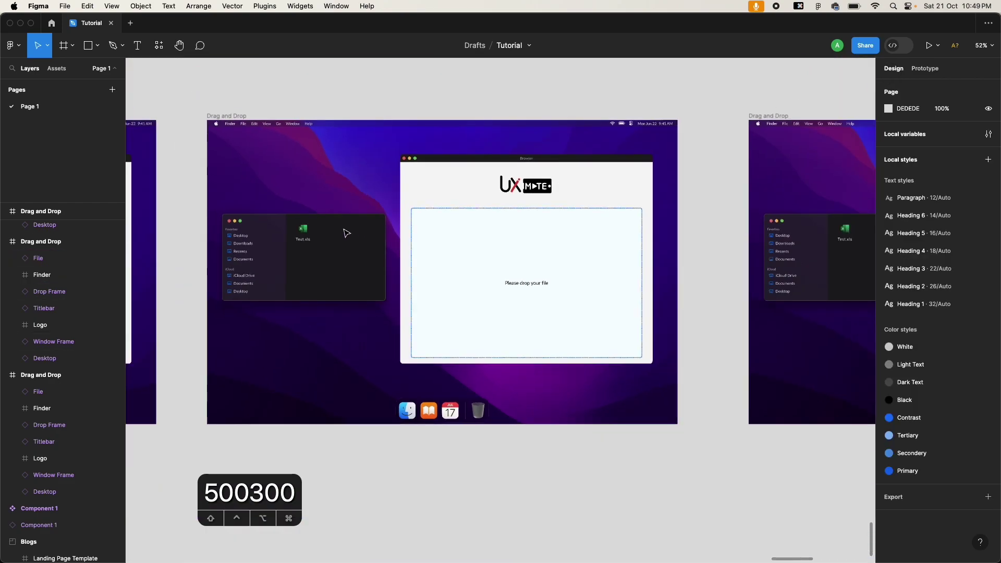
{"action": "double_click", "coordinate": [304, 227]}
{"action": "scroll", "coordinate": [301, 227], "scroll_direction": "up", "scroll_amount": 5}
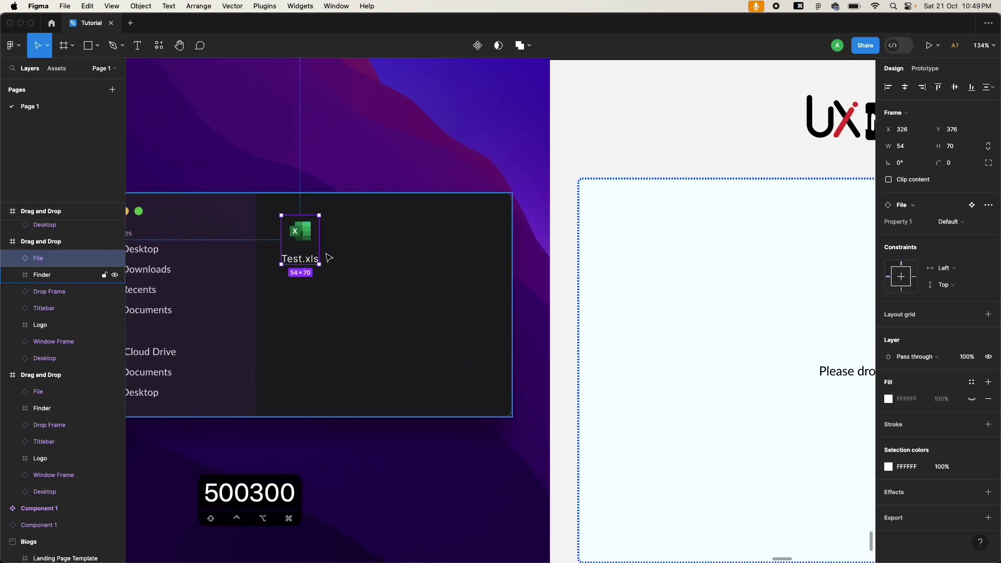
{"action": "scroll", "coordinate": [329, 257], "scroll_direction": "right", "scroll_amount": 2}
{"action": "scroll", "coordinate": [328, 258], "scroll_direction": "down", "scroll_amount": 5}
{"action": "key", "text": "shift+Right"}
{"action": "key", "text": "shift+Right"}
{"action": "key", "text": "shift+Right"}
{"action": "key", "text": "shift+Right"}
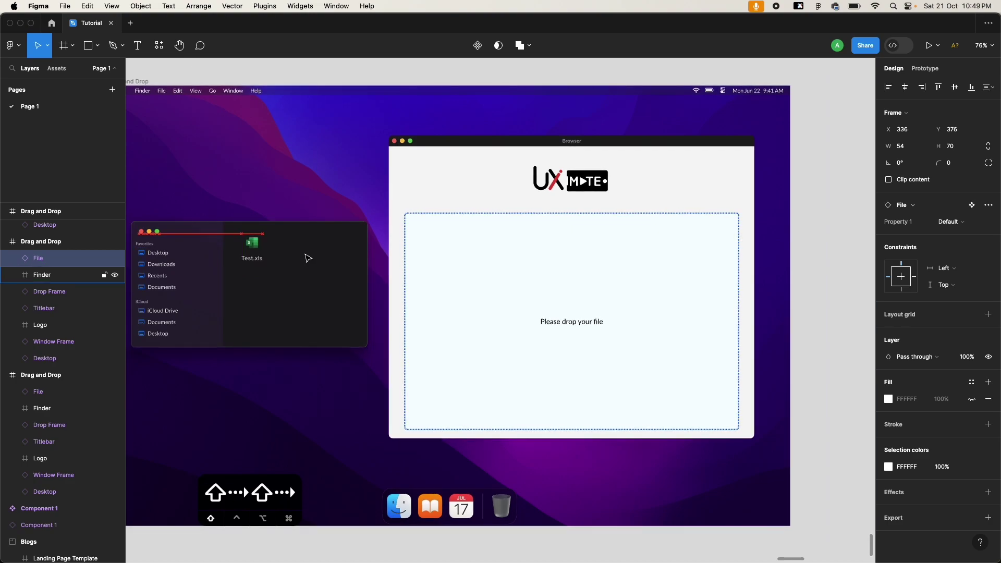
{"action": "left_click_drag", "start_coordinate": [266, 246], "coordinate": [437, 282]}
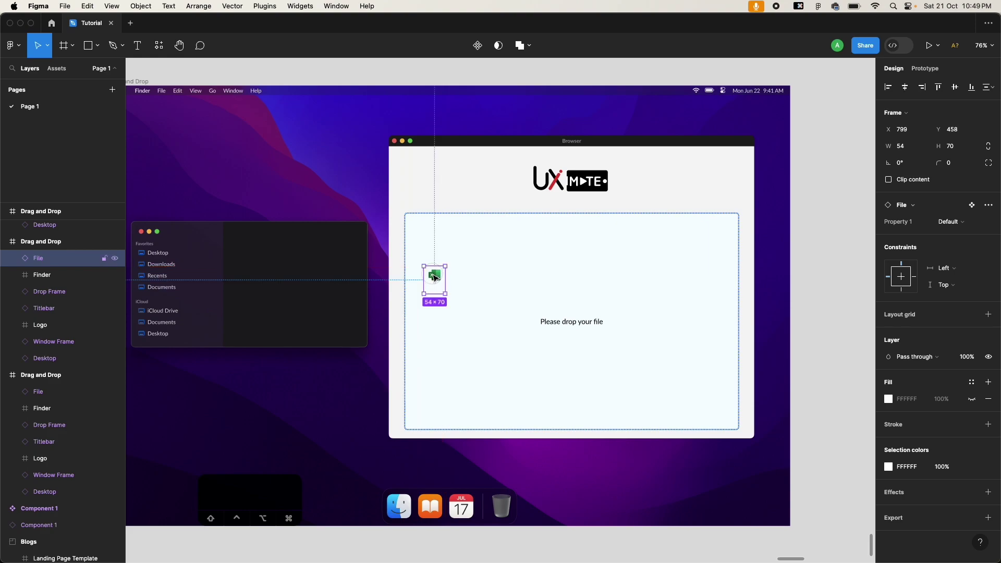
- Nudge the File instance horizontally within the second frame's drop area to X 979
{"action": "key", "text": "shift+Right"}
{"action": "key", "text": "shift+Right"}
{"action": "key", "text": "shift+Right"}
{"action": "key", "text": "shift+Right"}
{"action": "key", "text": "shift+Right"}
{"action": "key", "text": "shift+Right"}
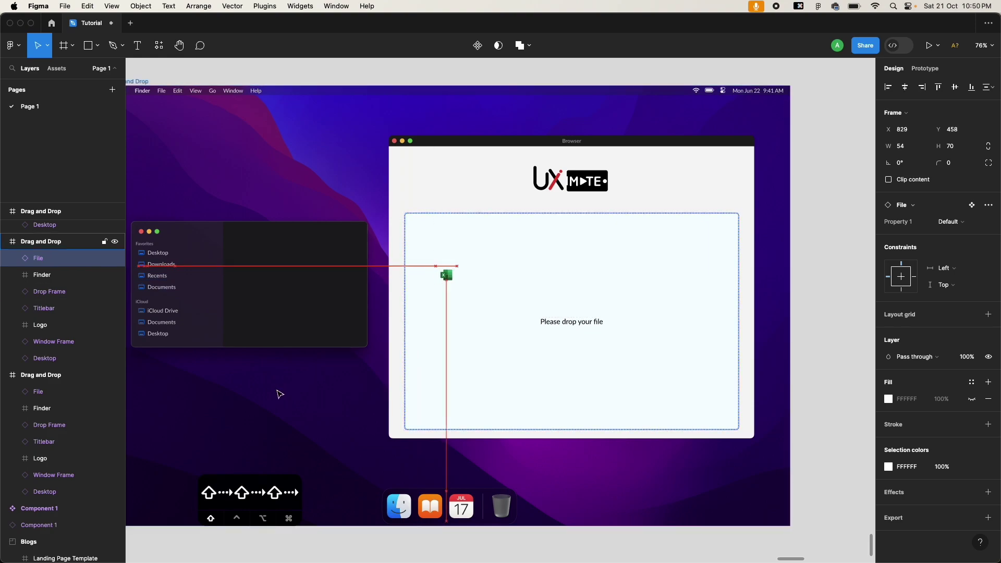
{"action": "key", "text": "shift+Right"}
{"action": "key", "text": "shift+Right"}
{"action": "key", "text": "shift+Right"}
{"action": "key", "text": "shift+Right"}
{"action": "key", "text": "shift+Right"}
{"action": "key", "text": "shift+Right"}
{"action": "key", "text": "shift+Right"}
{"action": "key", "text": "shift+Right"}
{"action": "key", "text": "shift+Right"}
{"action": "key", "text": "shift+Right"}
{"action": "key", "text": "shift+Right"}
{"action": "key", "text": "shift+Right"}
{"action": "key", "text": "shift+Right"}
{"action": "key", "text": "shift+Right"}
{"action": "key", "text": "shift+Right"}
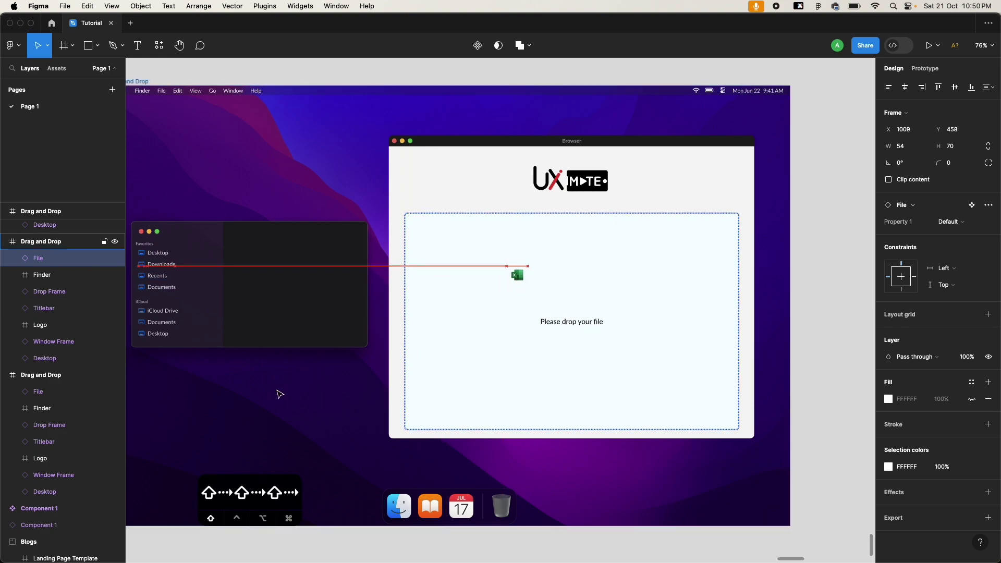
{"action": "key", "text": "shift+Left"}
{"action": "key", "text": "shift+Left"}
{"action": "key", "text": "shift+Left"}
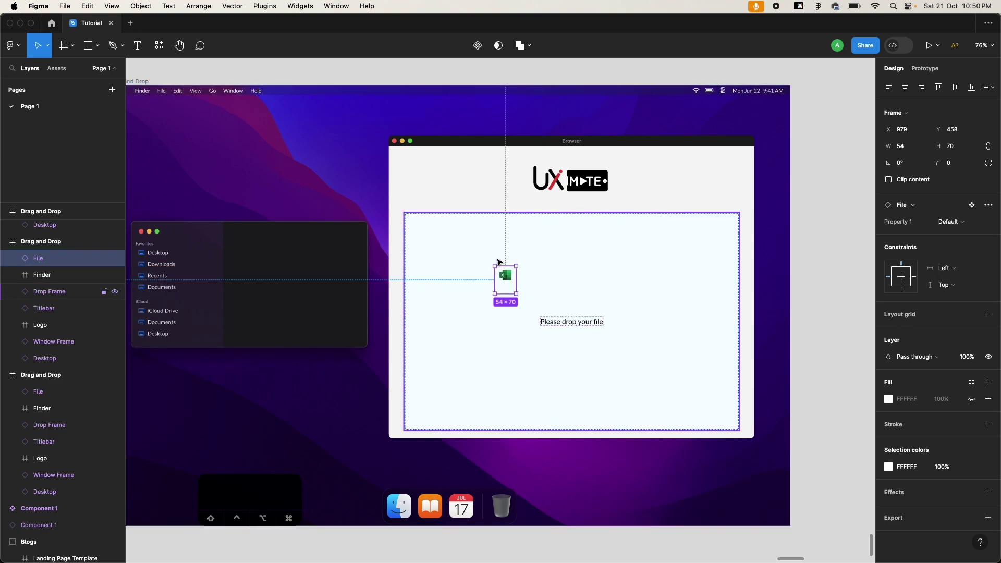
- Add a flow starting point to the first Drag and Drop frame
{"action": "scroll", "coordinate": [495, 259], "scroll_direction": "down", "scroll_amount": 5}
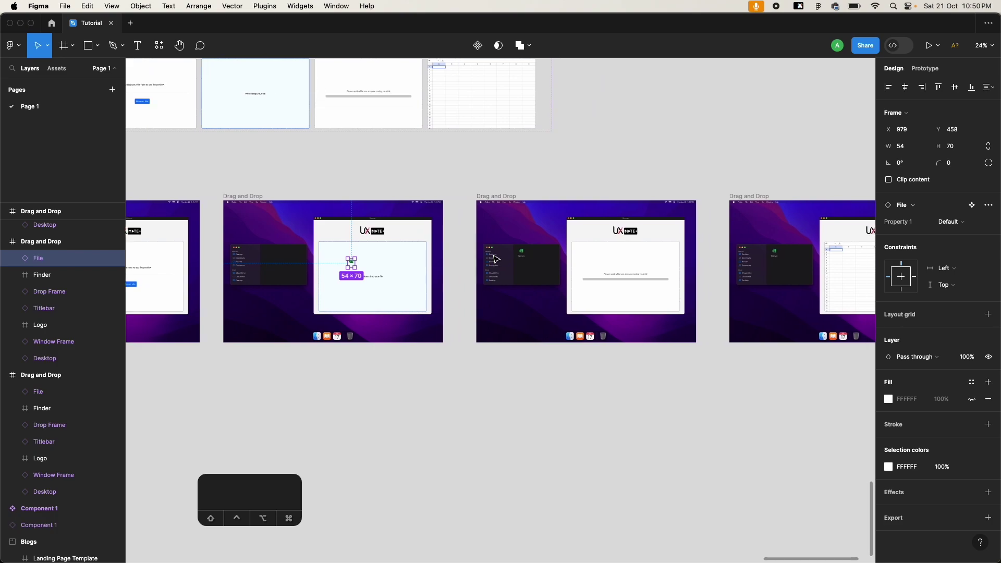
{"action": "scroll", "coordinate": [495, 259], "scroll_direction": "up", "scroll_amount": 5}
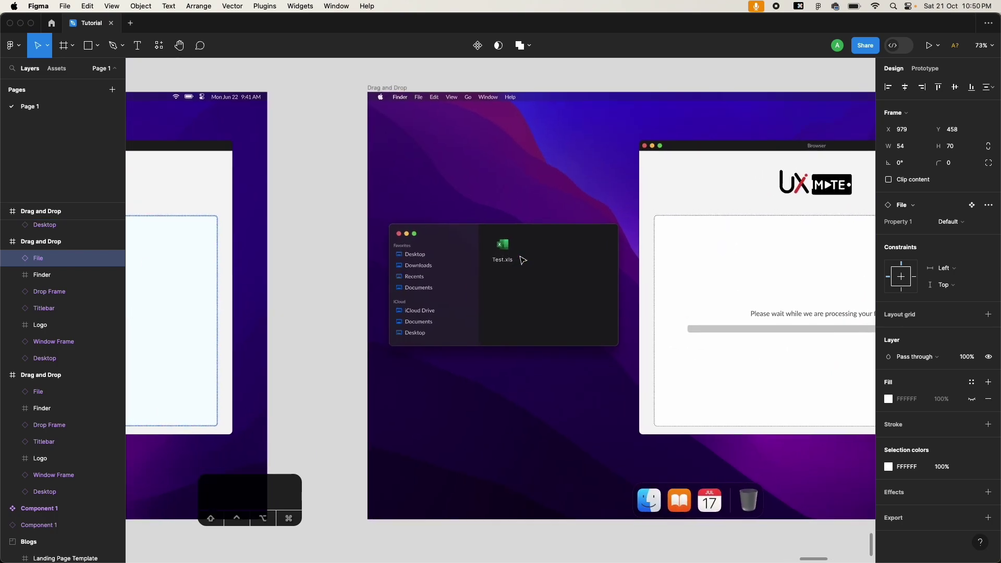
{"action": "scroll", "coordinate": [521, 260], "scroll_direction": "down", "scroll_amount": 6}
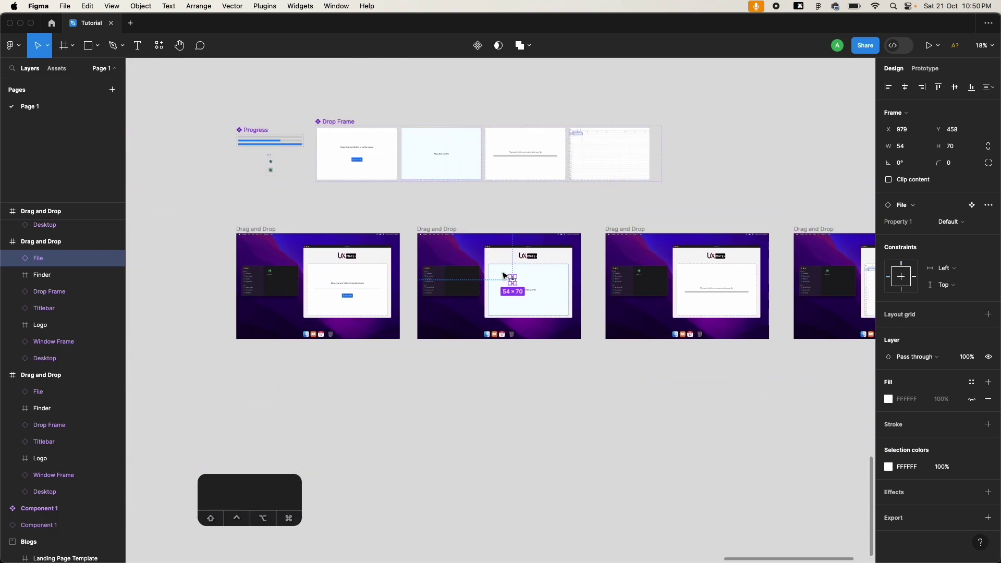
{"action": "left_click", "coordinate": [272, 228]}
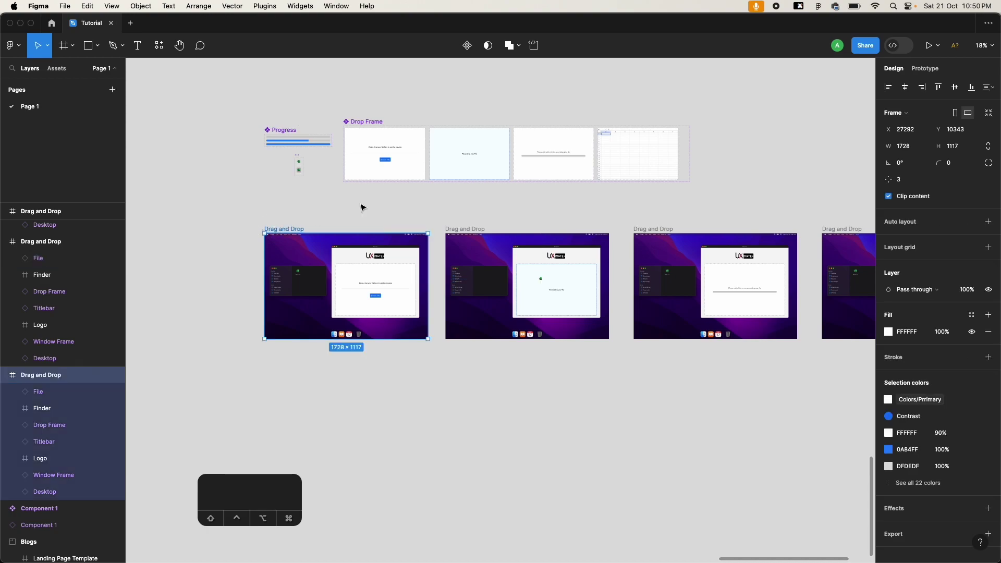
{"action": "left_click", "coordinate": [925, 68]}
{"action": "left_click", "coordinate": [988, 92]}
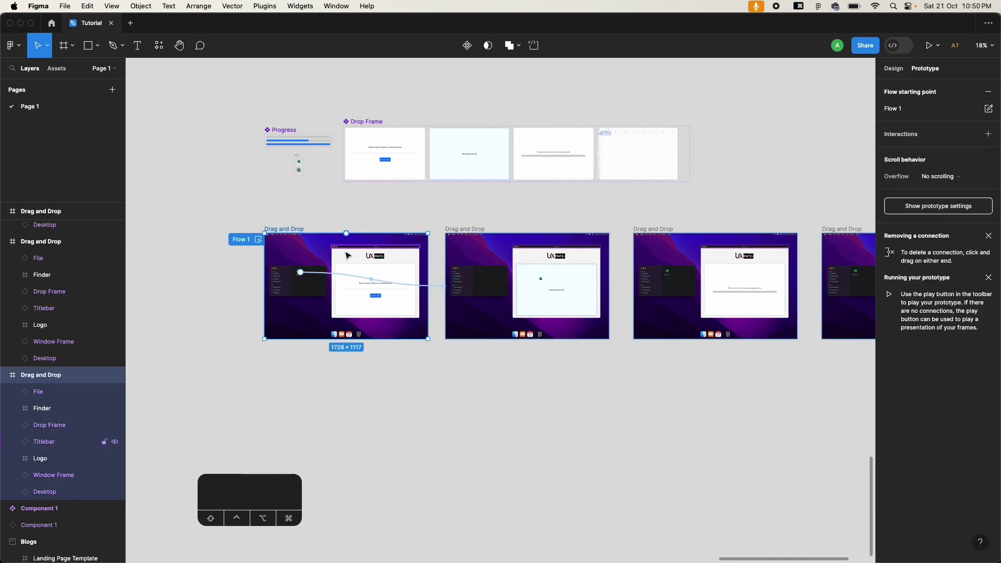
- Open the Flow 1 prototype preview and enlarge its window until the whole first screen is clearly shown
{"action": "left_click", "coordinate": [258, 239]}
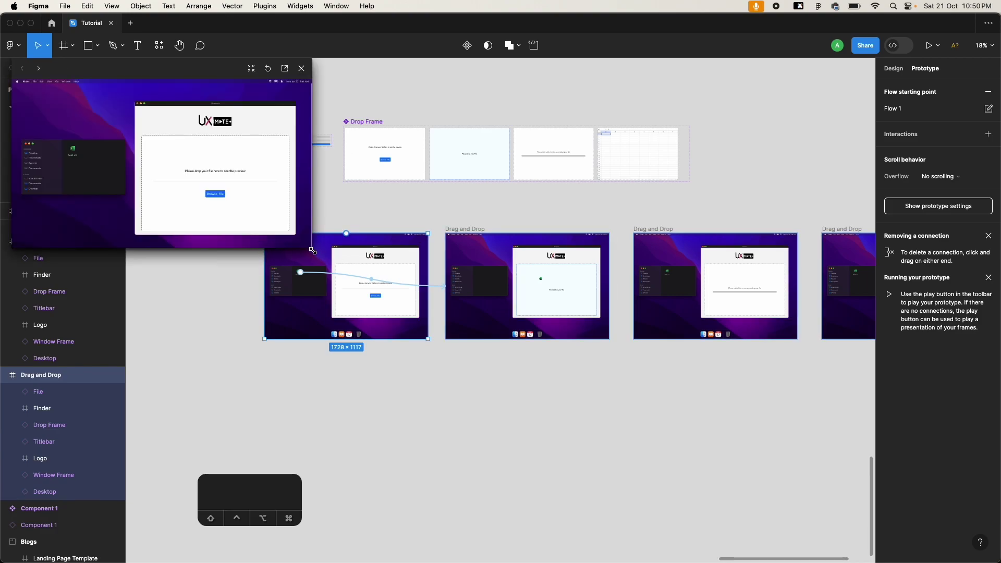
{"action": "left_click_drag", "start_coordinate": [311, 250], "coordinate": [754, 466]}
{"action": "left_click_drag", "start_coordinate": [187, 468], "coordinate": [188, 494]}
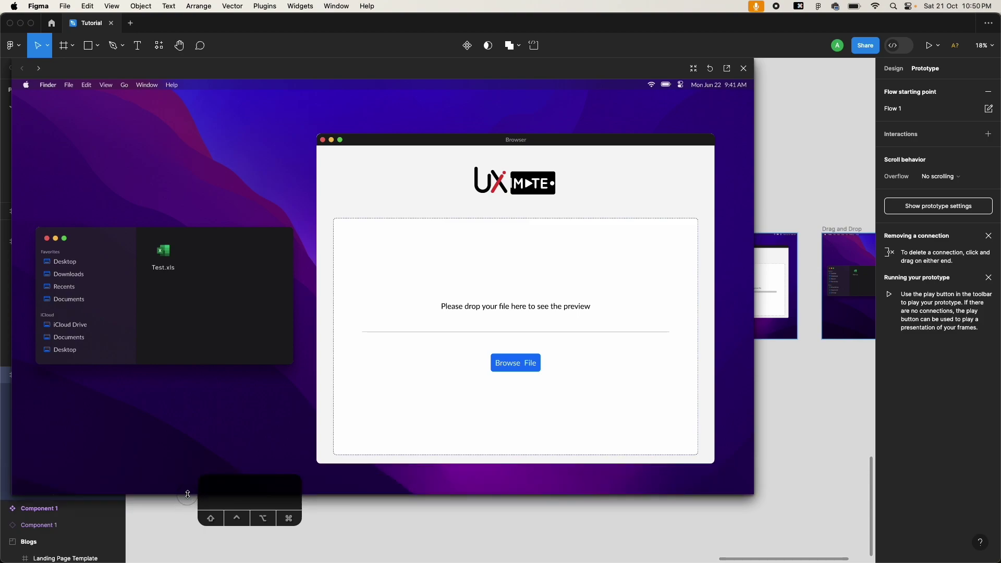
{"action": "left_click", "coordinate": [210, 302]}
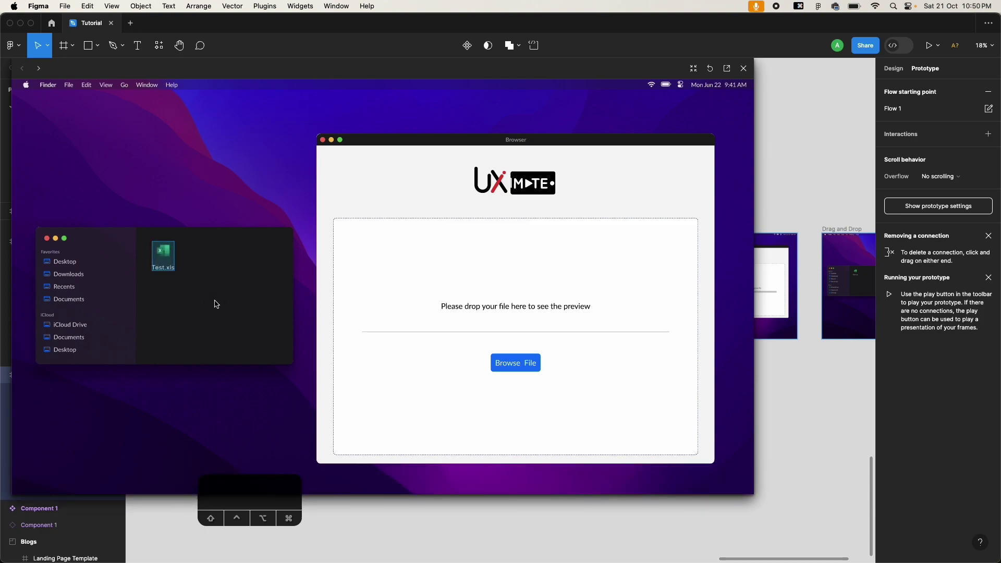
- Test the prototype by moving Test.xls from the Finder window in and out of the drop area, drop it there, and close the preview
{"action": "left_click", "coordinate": [167, 254]}
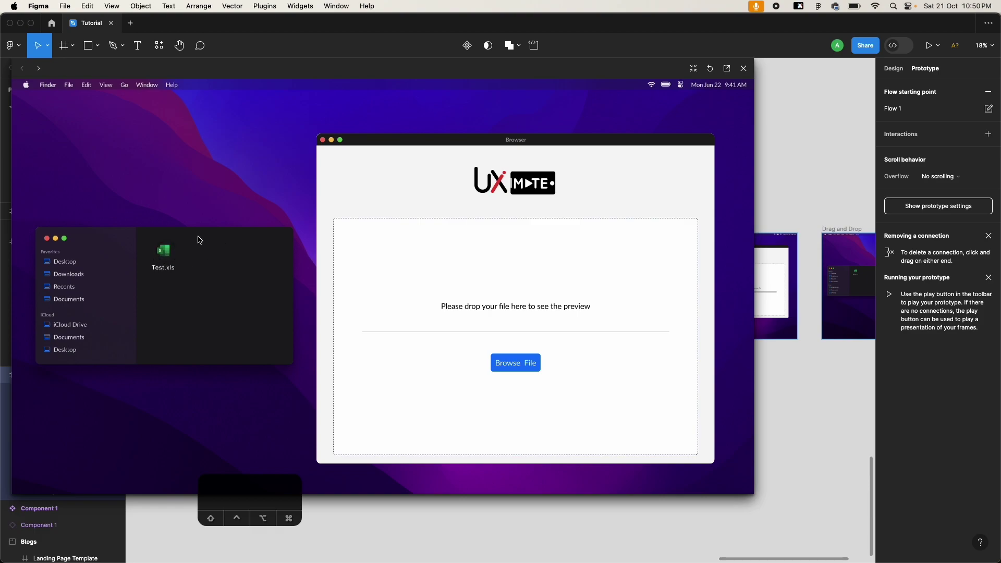
{"action": "left_click", "coordinate": [167, 253]}
{"action": "left_click", "coordinate": [165, 256]}
{"action": "left_click_drag", "start_coordinate": [166, 255], "coordinate": [410, 286]}
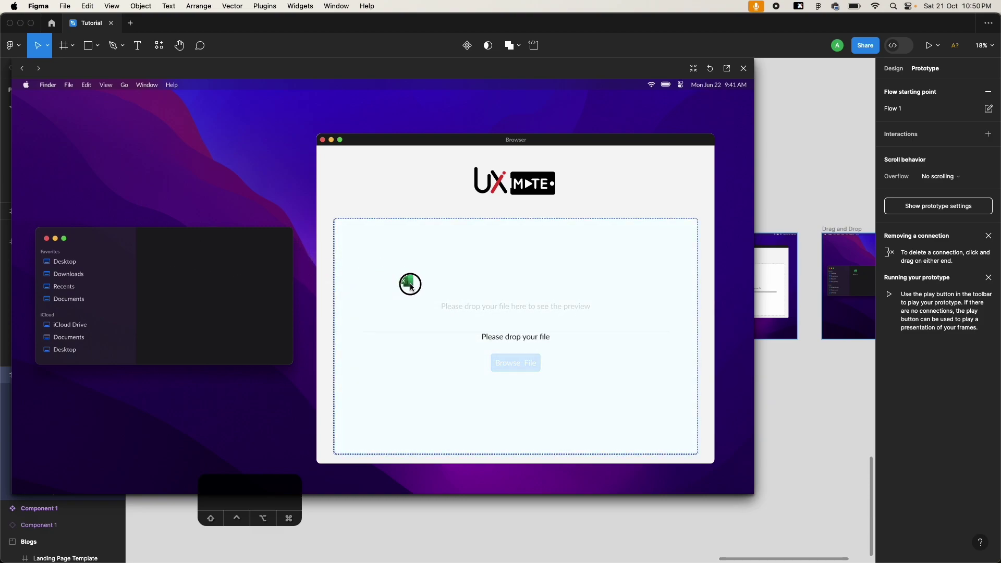
{"action": "left_click_drag", "start_coordinate": [410, 285], "coordinate": [308, 284]}
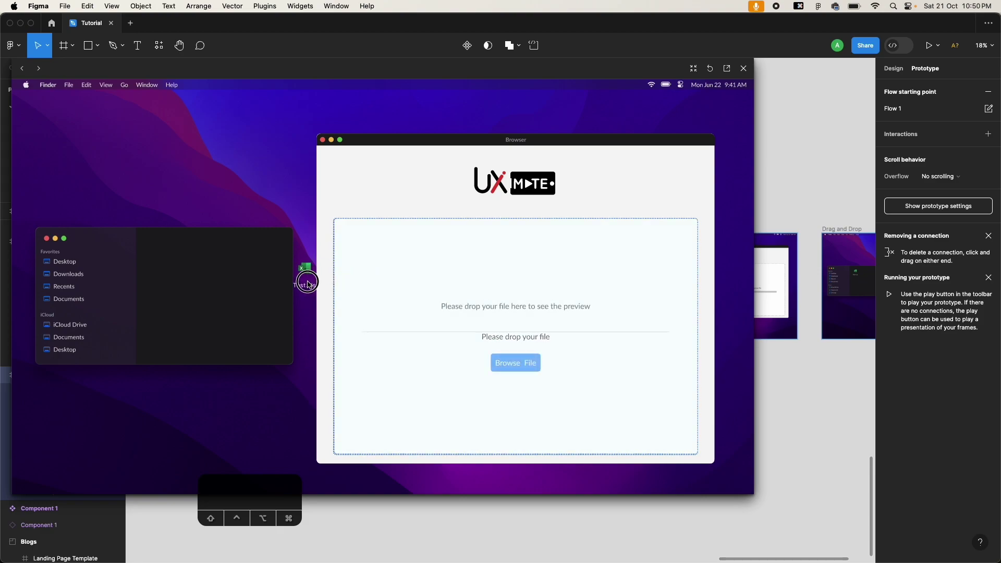
{"action": "left_click_drag", "start_coordinate": [307, 284], "coordinate": [443, 284]}
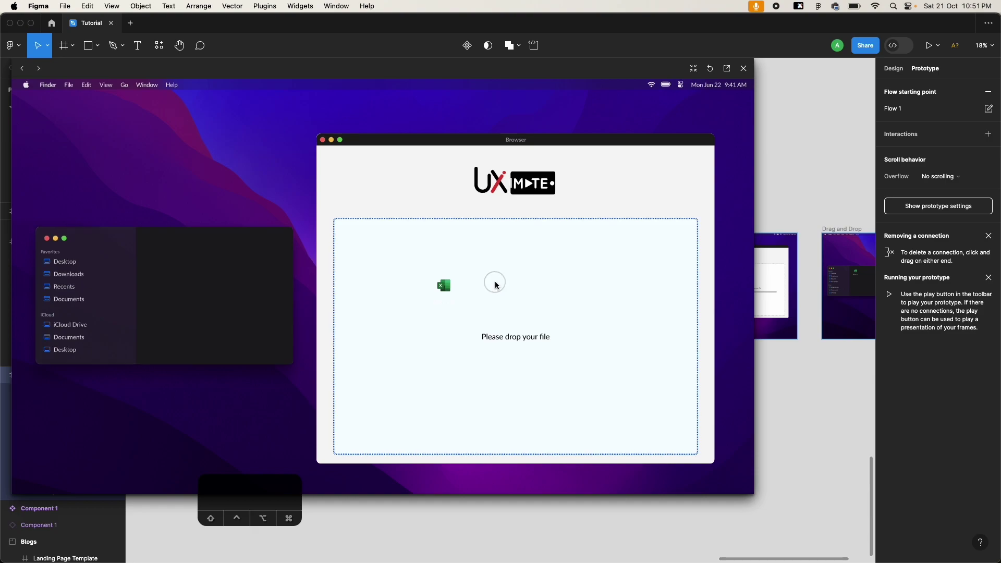
{"action": "left_click", "coordinate": [495, 284]}
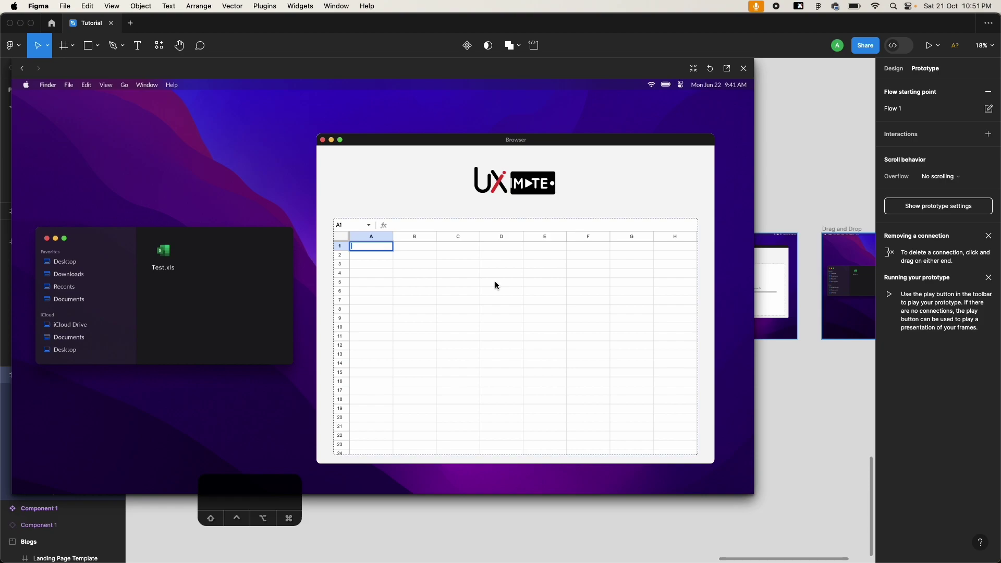
{"action": "left_click", "coordinate": [744, 74]}
- In the Progress component, set the Zero to Variant2 interaction's delay to 300 ms and its animation duration to 600 ms
{"action": "scroll", "coordinate": [518, 328], "scroll_direction": "right", "scroll_amount": 3}
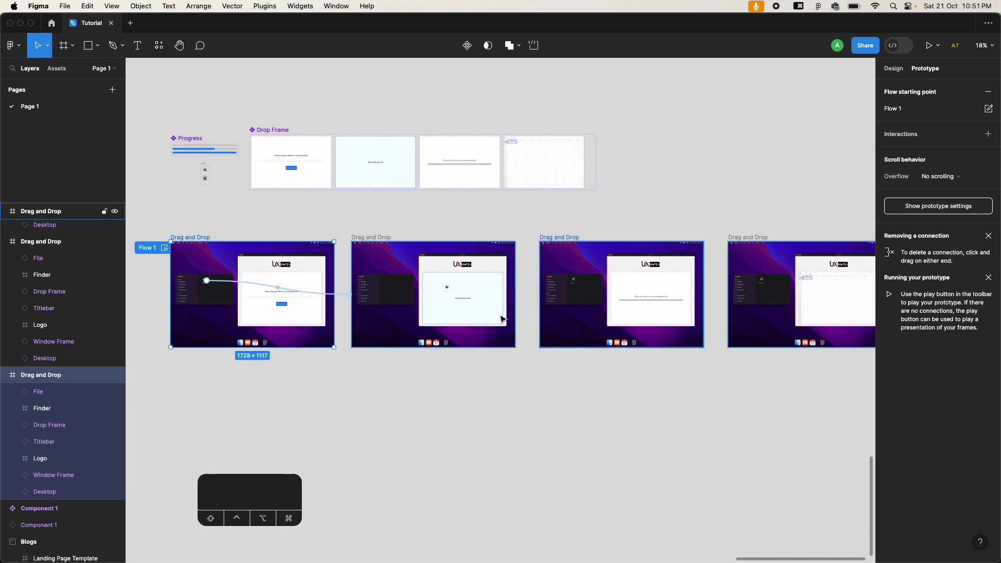
{"action": "scroll", "coordinate": [423, 279], "scroll_direction": "up", "scroll_amount": 10}
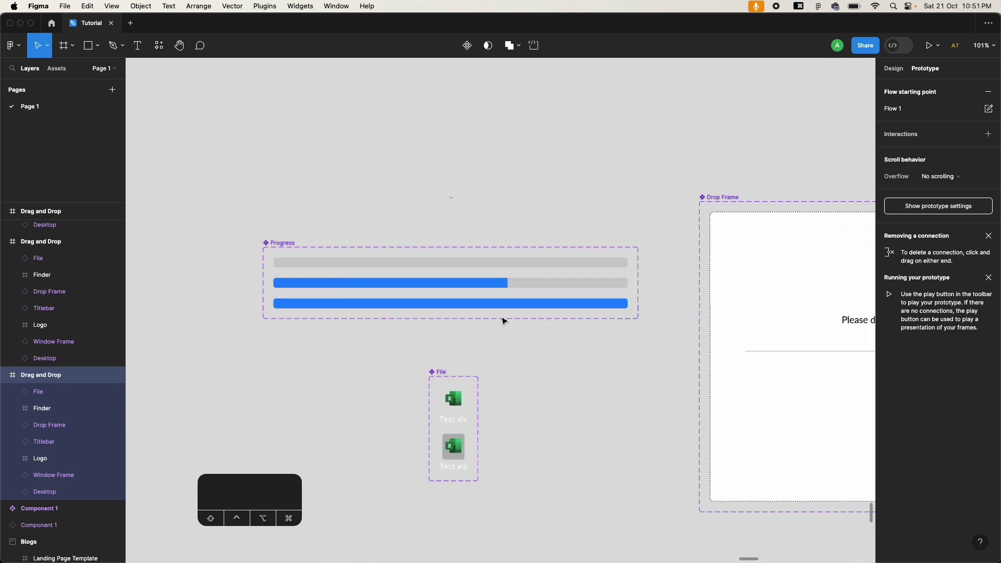
{"action": "left_click", "coordinate": [443, 261]}
{"action": "scroll", "coordinate": [455, 283], "scroll_direction": "up", "scroll_amount": 5}
{"action": "scroll", "coordinate": [456, 282], "scroll_direction": "up", "scroll_amount": 2}
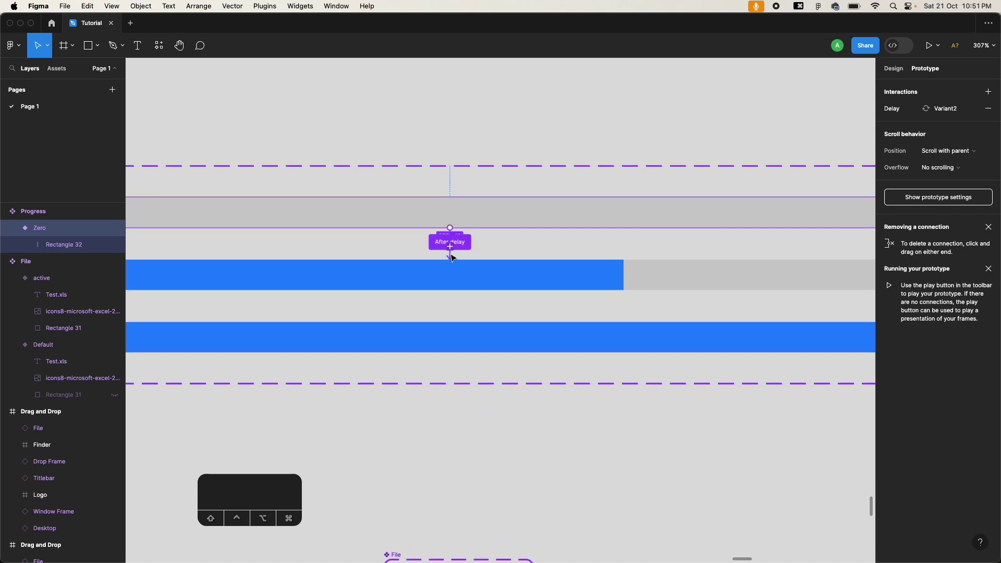
{"action": "left_click", "coordinate": [452, 257]}
{"action": "left_click", "coordinate": [428, 298]}
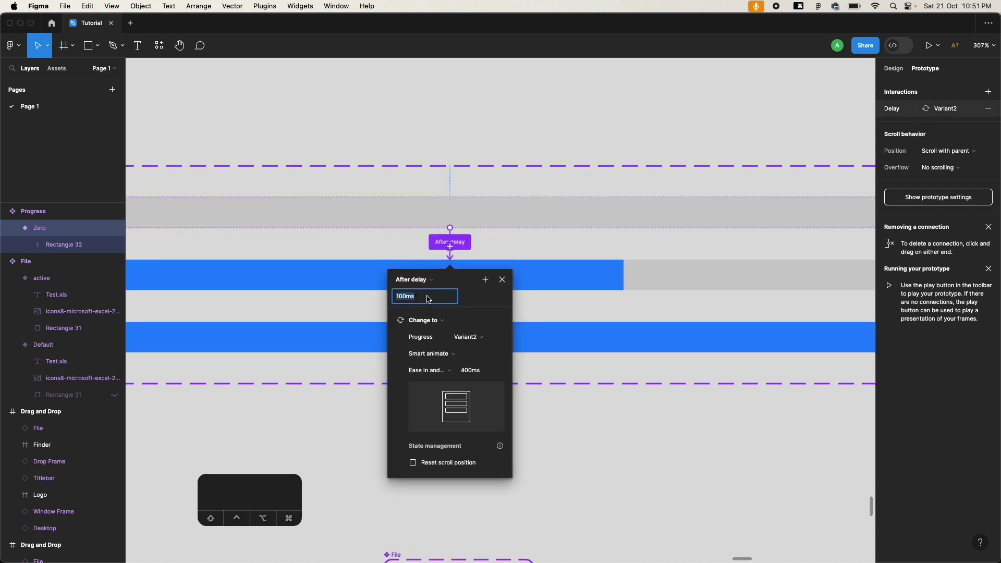
{"action": "type", "text": "2"}
{"action": "key", "text": "BackSpace"}
{"action": "type", "text": "300"}
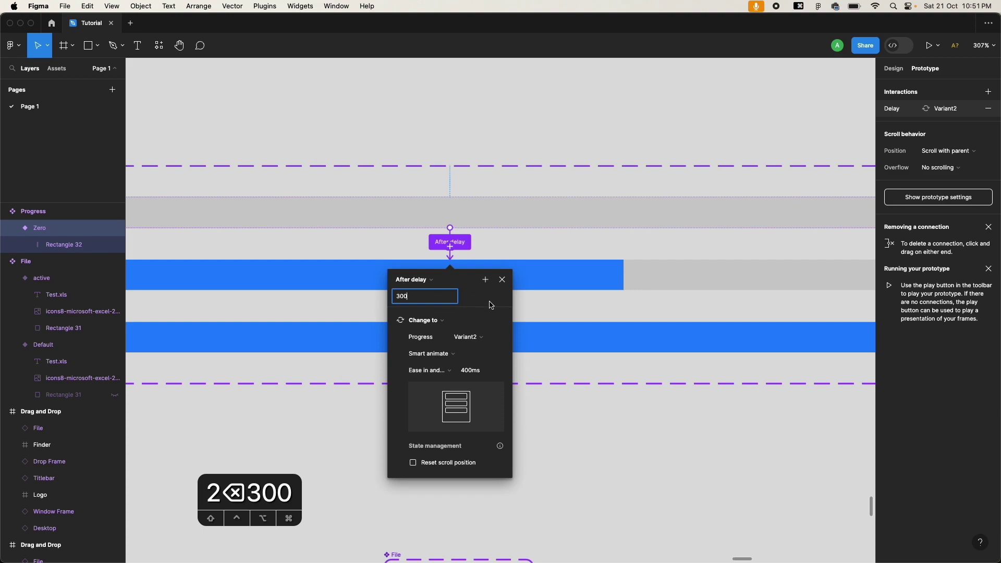
{"action": "left_click", "coordinate": [489, 372]}
{"action": "type", "text": "600"}
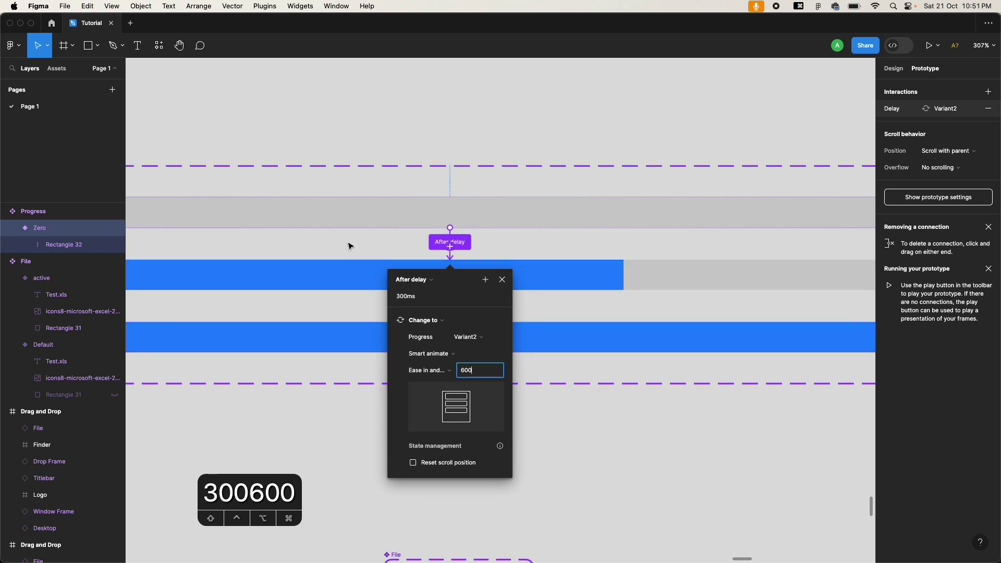
{"action": "left_click", "coordinate": [350, 339]}
- Set the Variant2 to Progress3 interaction's delay to 600 ms and its animation duration to 500 ms
{"action": "left_click", "coordinate": [444, 306]}
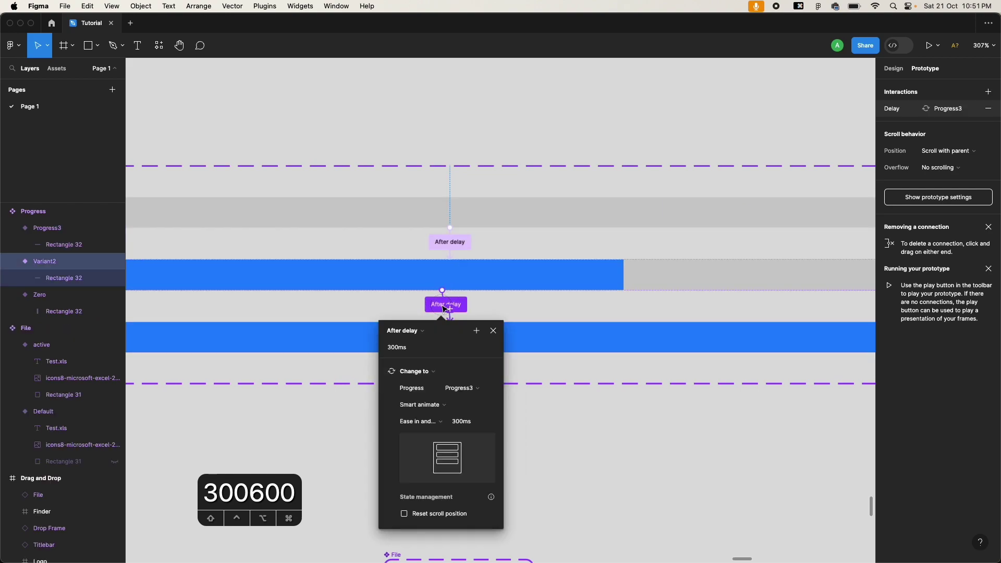
{"action": "left_click", "coordinate": [418, 347]}
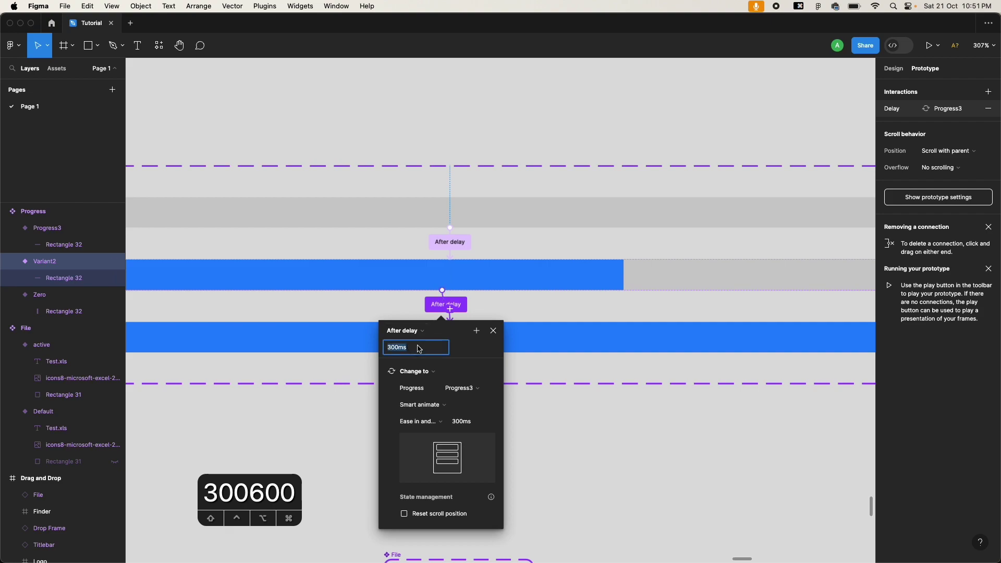
{"action": "type", "text": "600"}
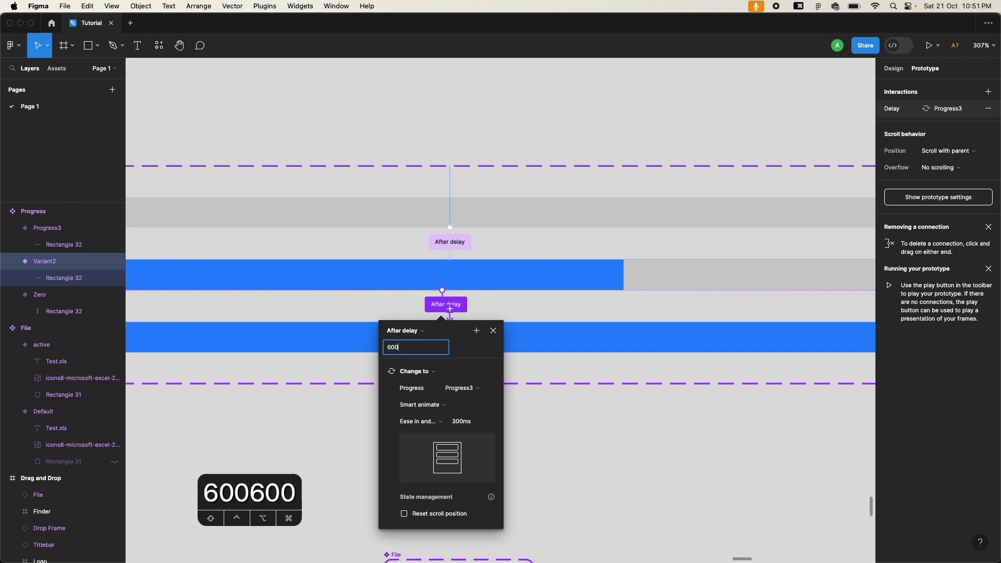
{"action": "left_click", "coordinate": [479, 427]}
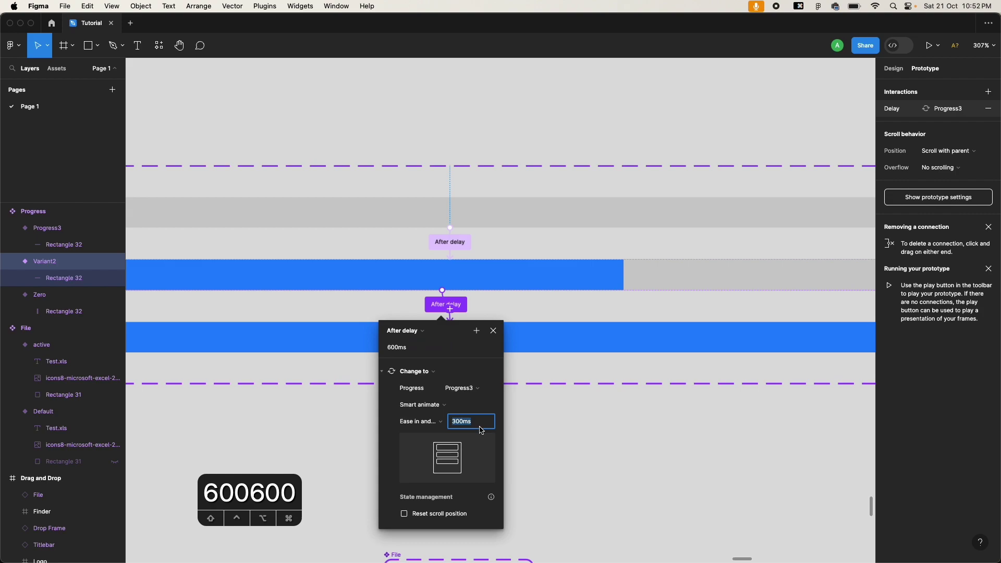
{"action": "type", "text": "500"}
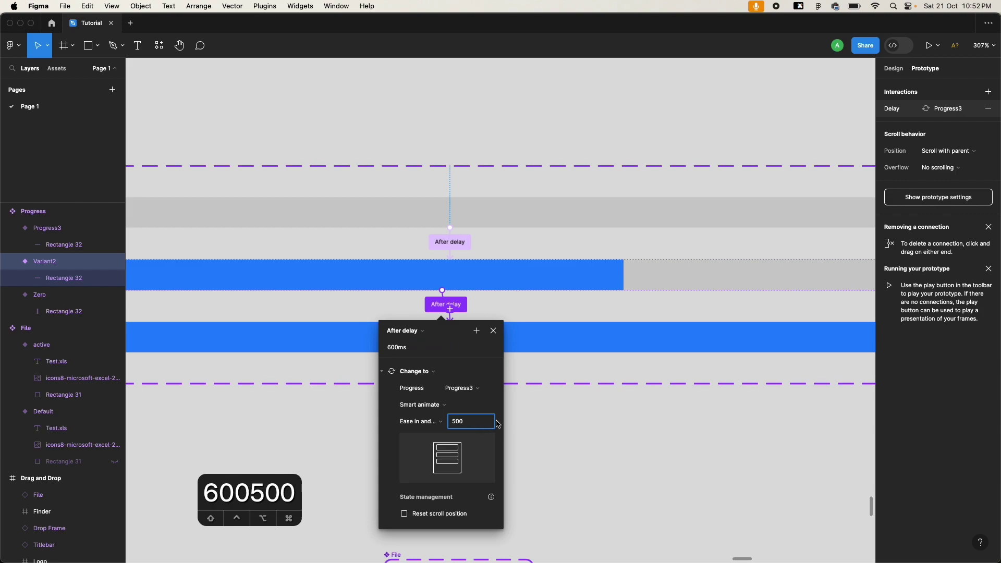
{"action": "left_click", "coordinate": [559, 441]}
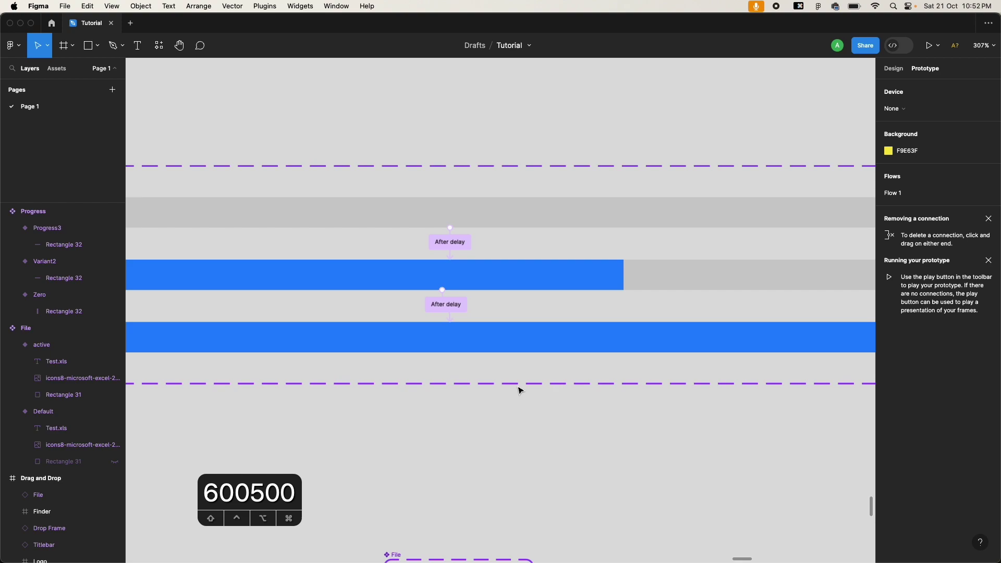
- Set the After delay interaction from the third Drag and Drop frame, the uploading screen, to 2.5s
{"action": "scroll", "coordinate": [520, 389], "scroll_direction": "down", "scroll_amount": 10}
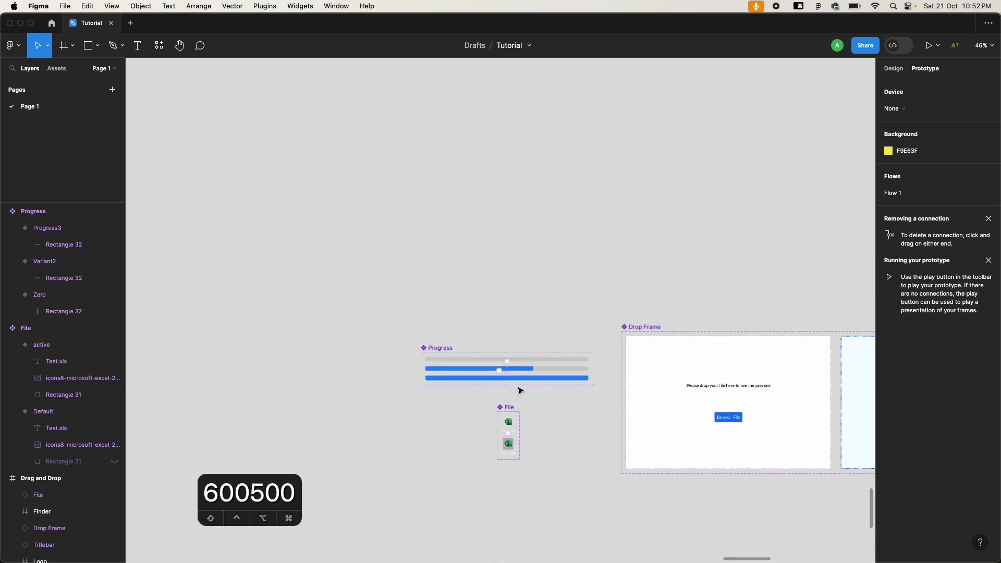
{"action": "scroll", "coordinate": [519, 390], "scroll_direction": "right", "scroll_amount": 8}
{"action": "scroll", "coordinate": [519, 390], "scroll_direction": "right", "scroll_amount": 3}
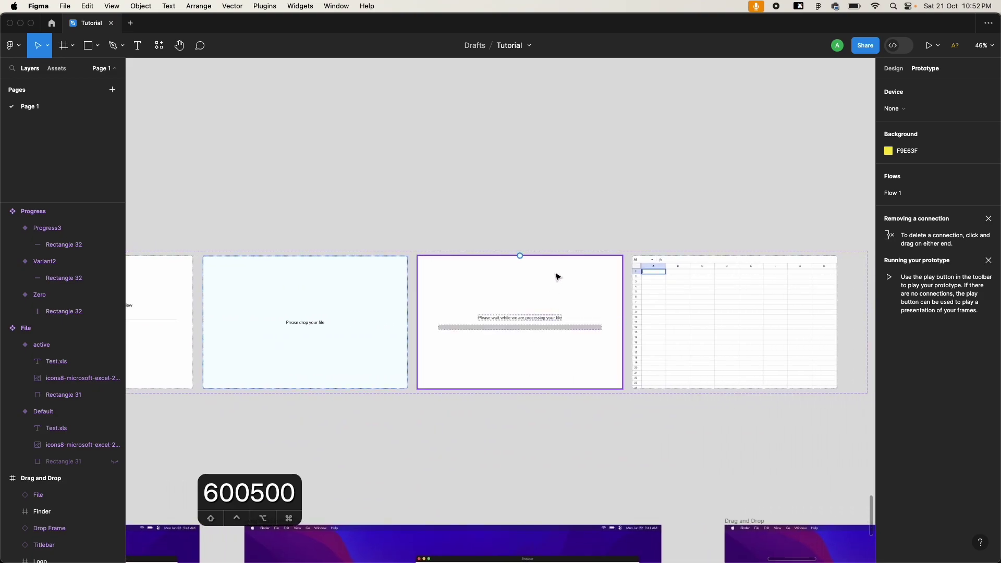
{"action": "left_click", "coordinate": [502, 260]}
{"action": "scroll", "coordinate": [521, 370], "scroll_direction": "down", "scroll_amount": 4}
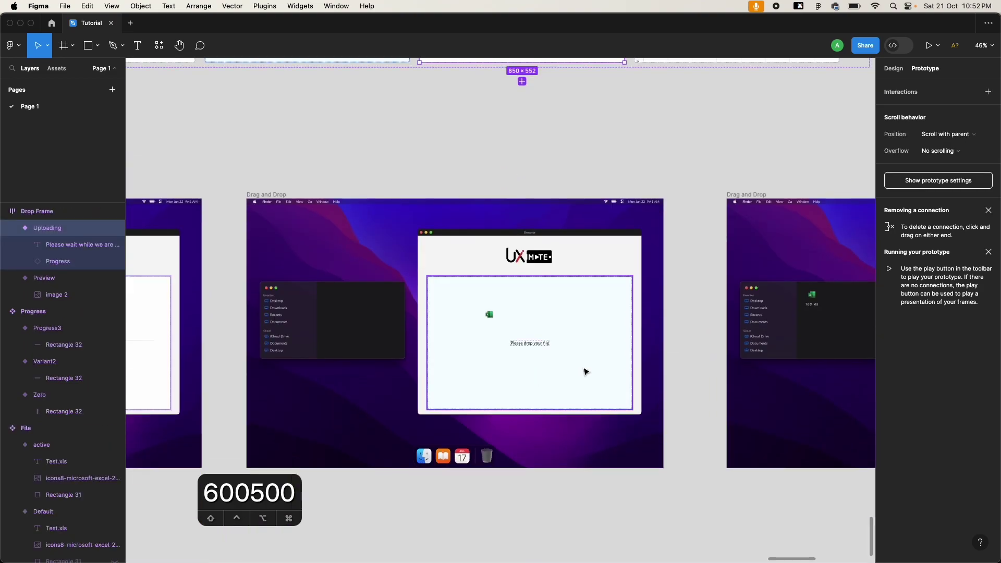
{"action": "left_click", "coordinate": [671, 325]}
{"action": "scroll", "coordinate": [670, 325], "scroll_direction": "right", "scroll_amount": 8}
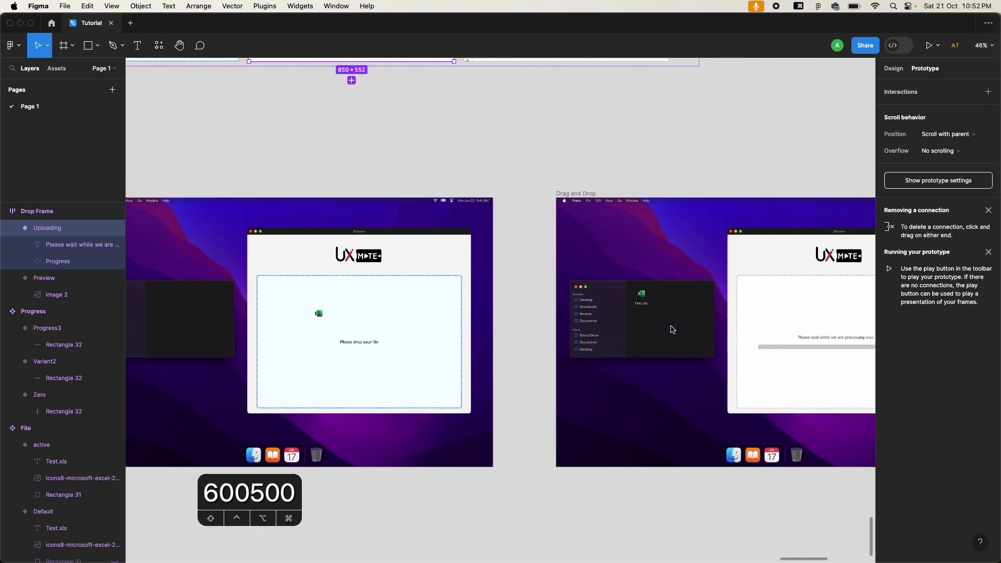
{"action": "left_click", "coordinate": [399, 190]}
{"action": "scroll", "coordinate": [478, 286], "scroll_direction": "right", "scroll_amount": 3}
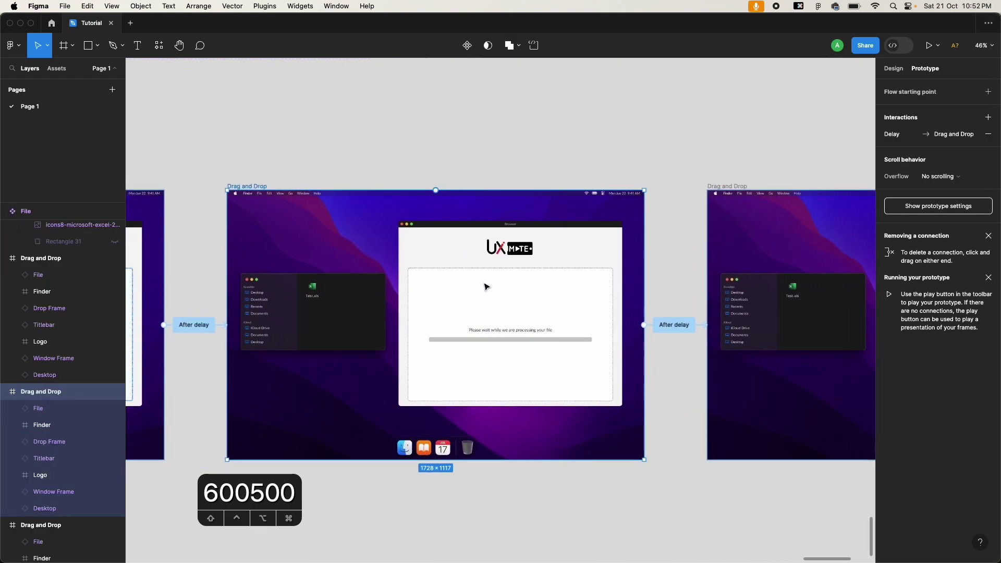
{"action": "left_click", "coordinate": [673, 325]}
{"action": "left_click", "coordinate": [650, 368]}
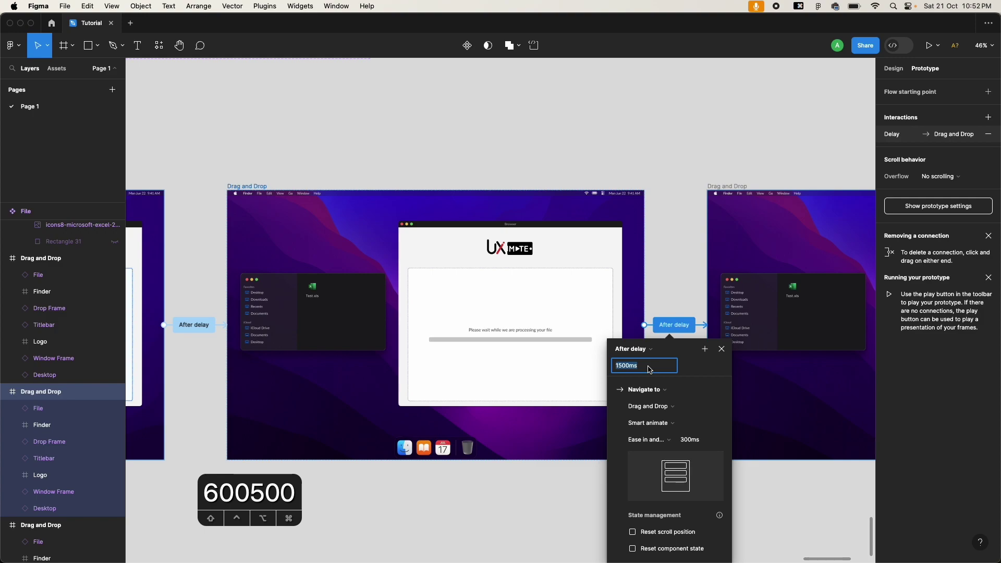
{"action": "type", "text": "2"}
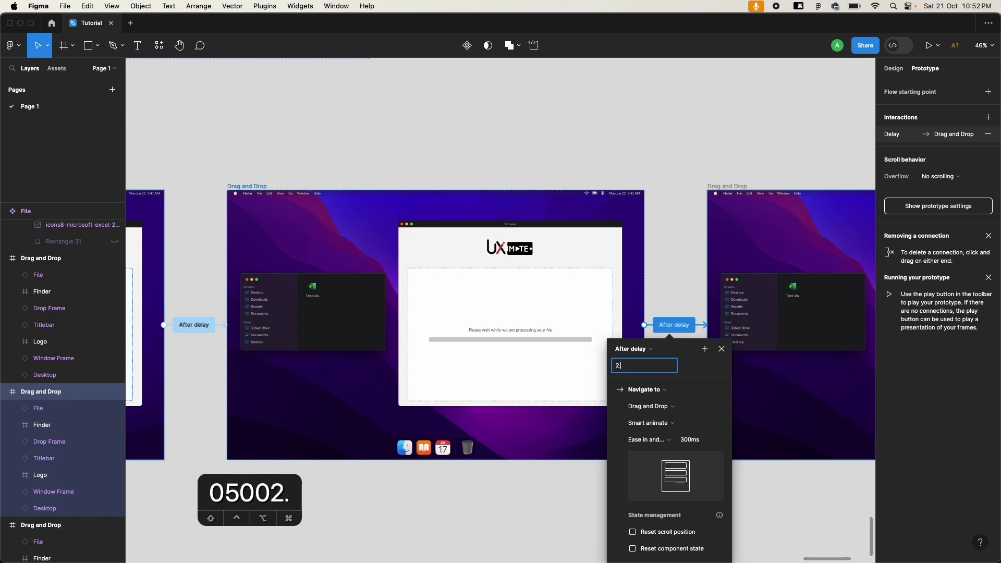
{"action": "type", "text": ".5s"}
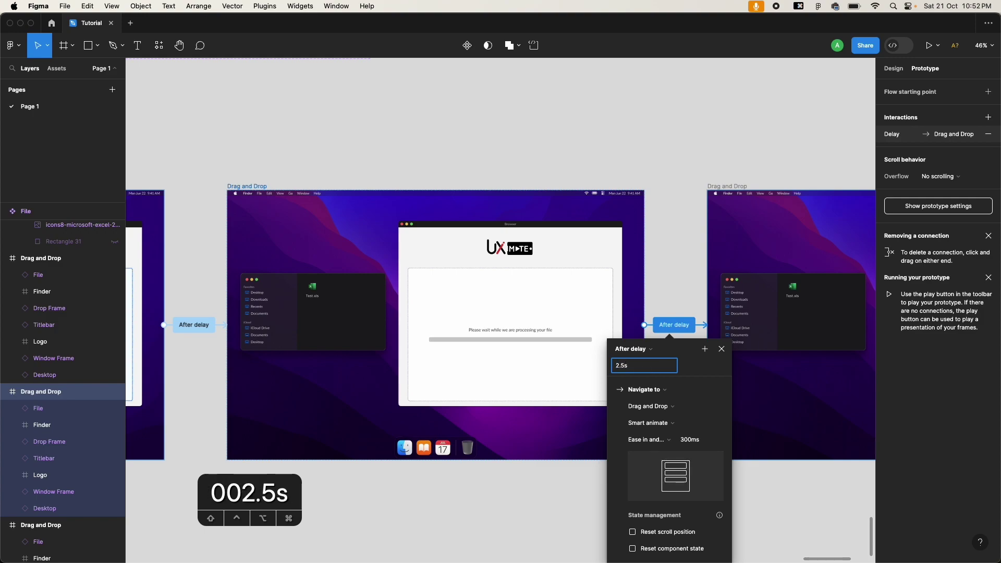
{"action": "key", "text": "Return"}
- Preview Flow 1 again and drop Test.xls into the browser's drop area to check the progress bar timing
{"action": "left_click", "coordinate": [384, 476]}
{"action": "scroll", "coordinate": [386, 484], "scroll_direction": "up", "scroll_amount": 3}
{"action": "scroll", "coordinate": [388, 495], "scroll_direction": "down", "scroll_amount": 3}
{"action": "scroll", "coordinate": [386, 496], "scroll_direction": "left", "scroll_amount": 5}
{"action": "left_click", "coordinate": [327, 344]}
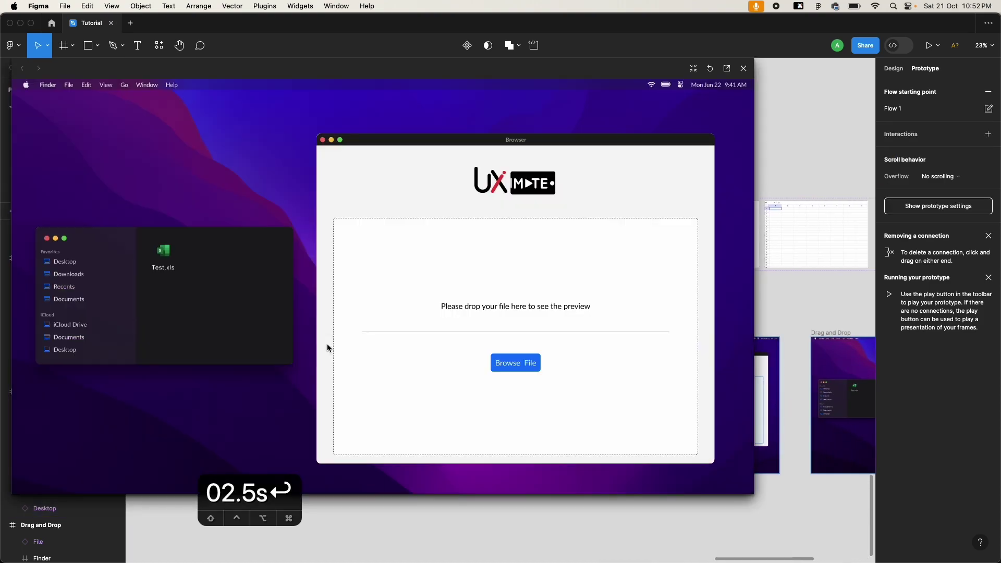
{"action": "left_click_drag", "start_coordinate": [163, 251], "coordinate": [497, 295]}
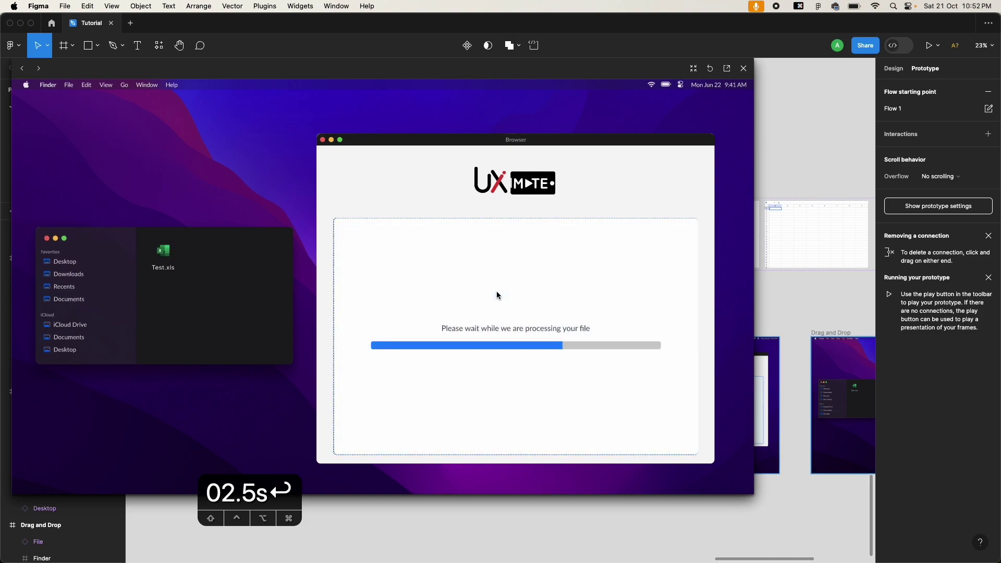